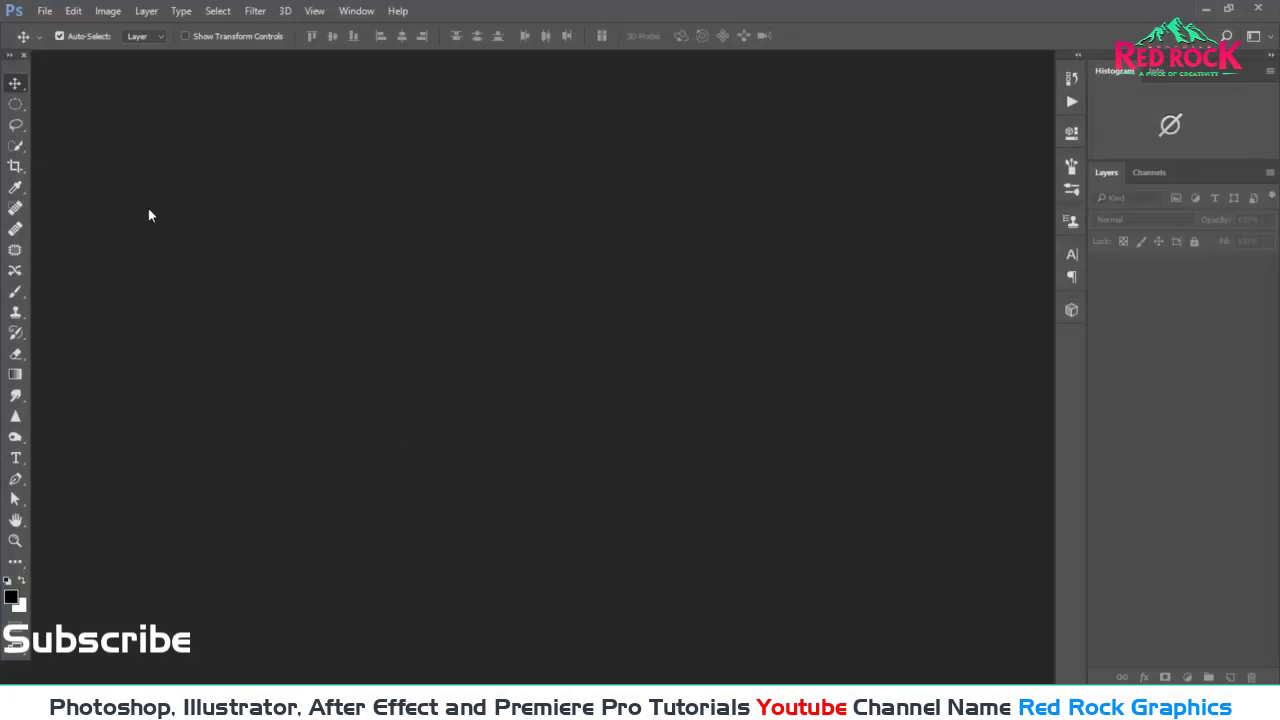
Step: Open the man-on-crate JPG from Downloads and dismiss the colour profile mismatch prompt
{"action": "left_click", "coordinate": [42, 12]}
{"action": "left_click", "coordinate": [161, 48]}
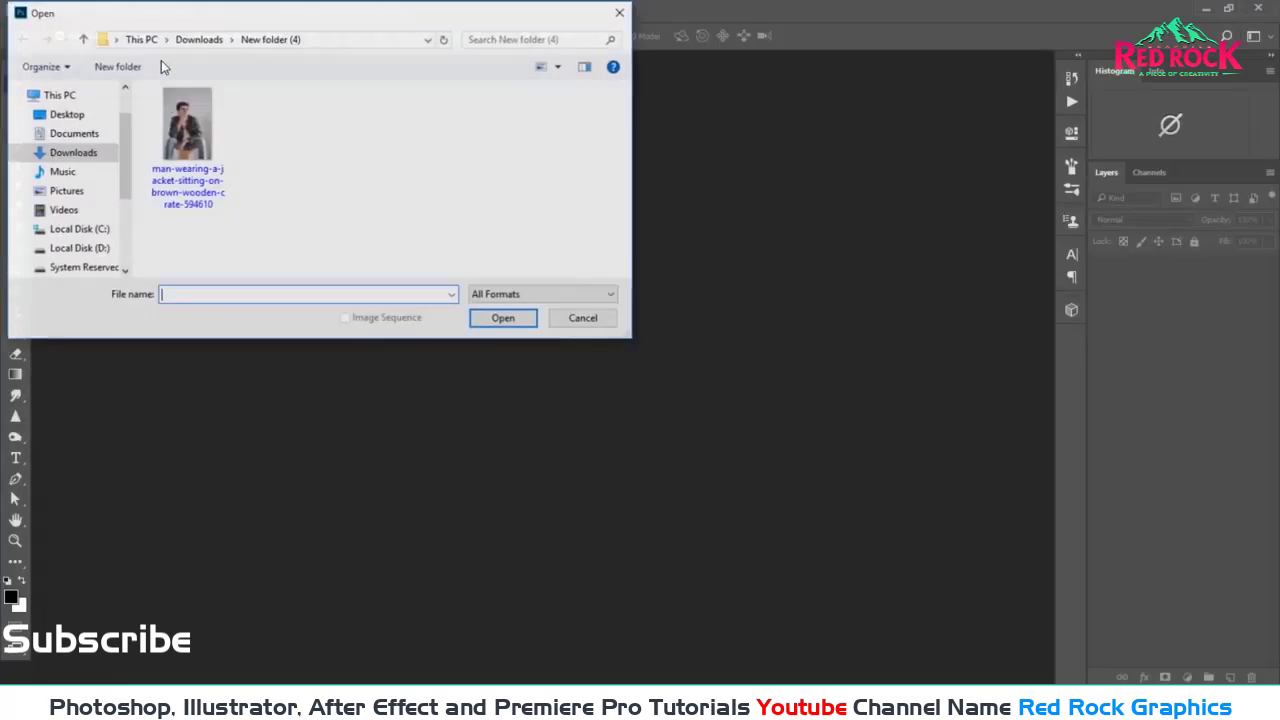
{"action": "left_click", "coordinate": [173, 132]}
{"action": "left_click", "coordinate": [490, 330]}
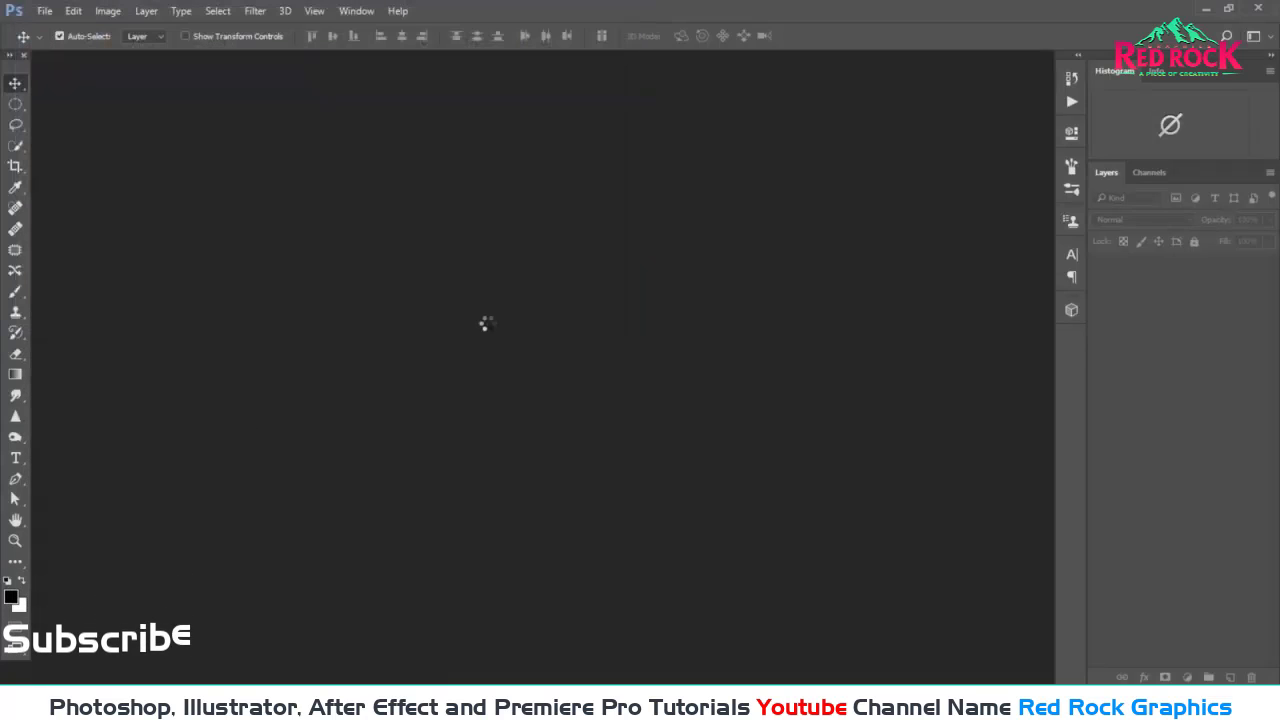
{"action": "left_click", "coordinate": [693, 376]}
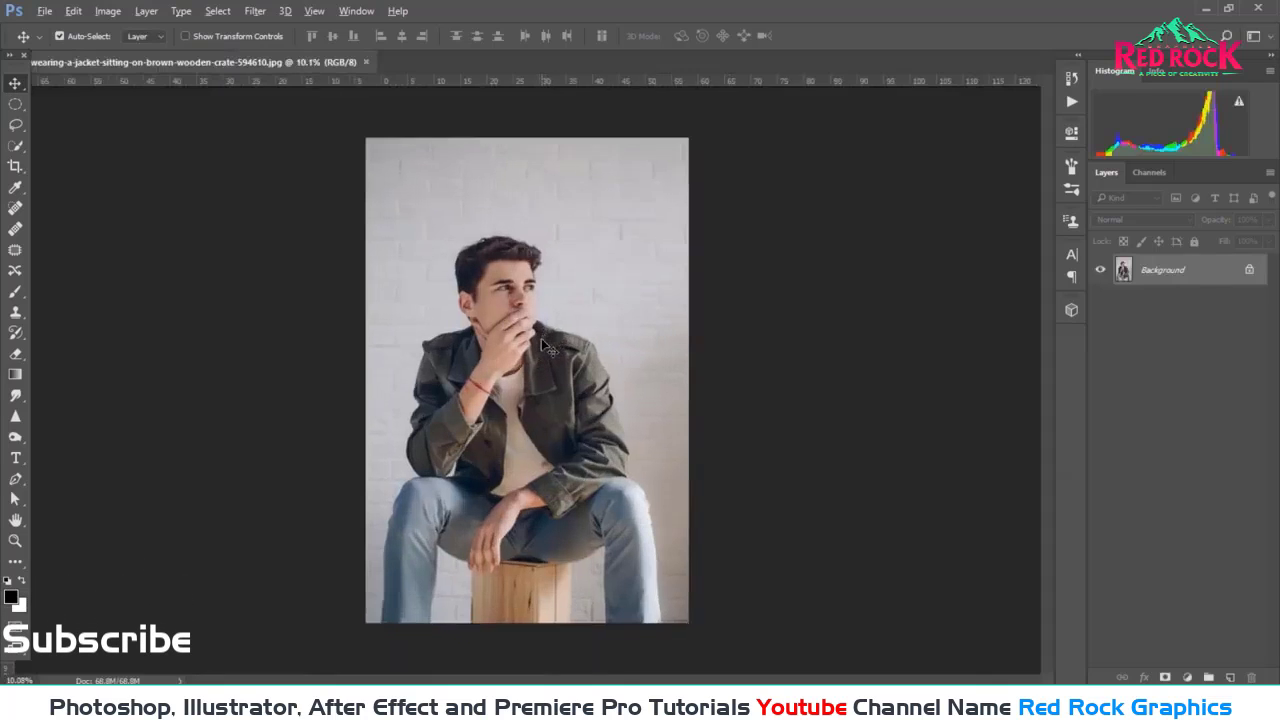
Step: With the Quick Selection Tool, brush over the man's head, jacket, shoulder and jeans
{"action": "scroll", "coordinate": [541, 338], "scroll_direction": "up", "scroll_amount": 3}
{"action": "left_click_drag", "start_coordinate": [22, 148], "coordinate": [113, 150]}
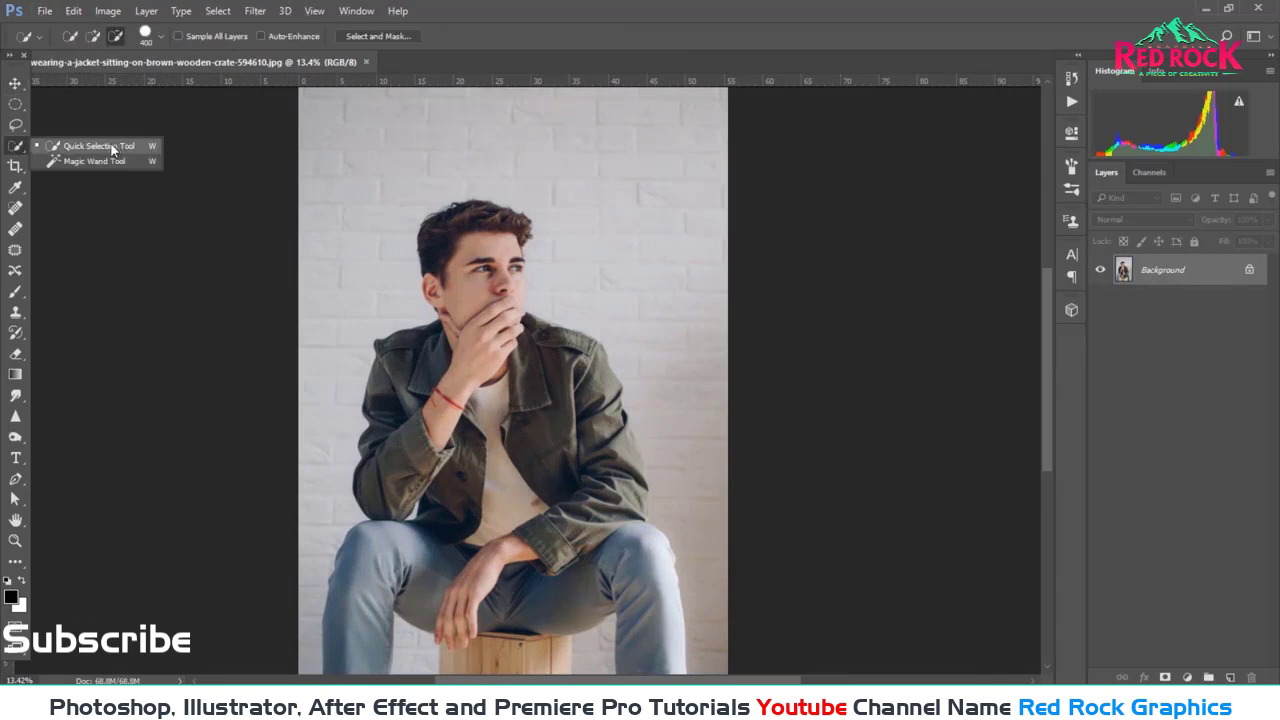
{"action": "left_click", "coordinate": [131, 147]}
{"action": "left_click_drag", "start_coordinate": [470, 215], "coordinate": [440, 485]}
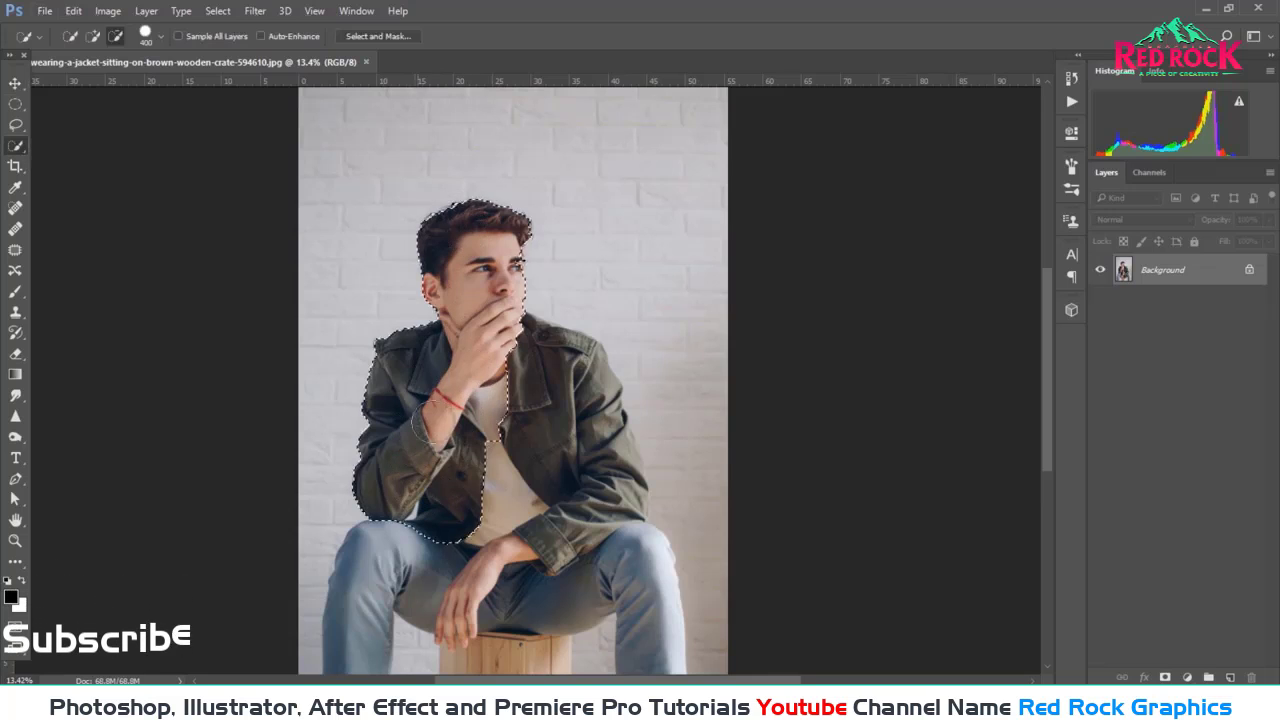
{"action": "left_click_drag", "start_coordinate": [422, 427], "coordinate": [577, 405]}
{"action": "left_click_drag", "start_coordinate": [610, 487], "coordinate": [420, 578]}
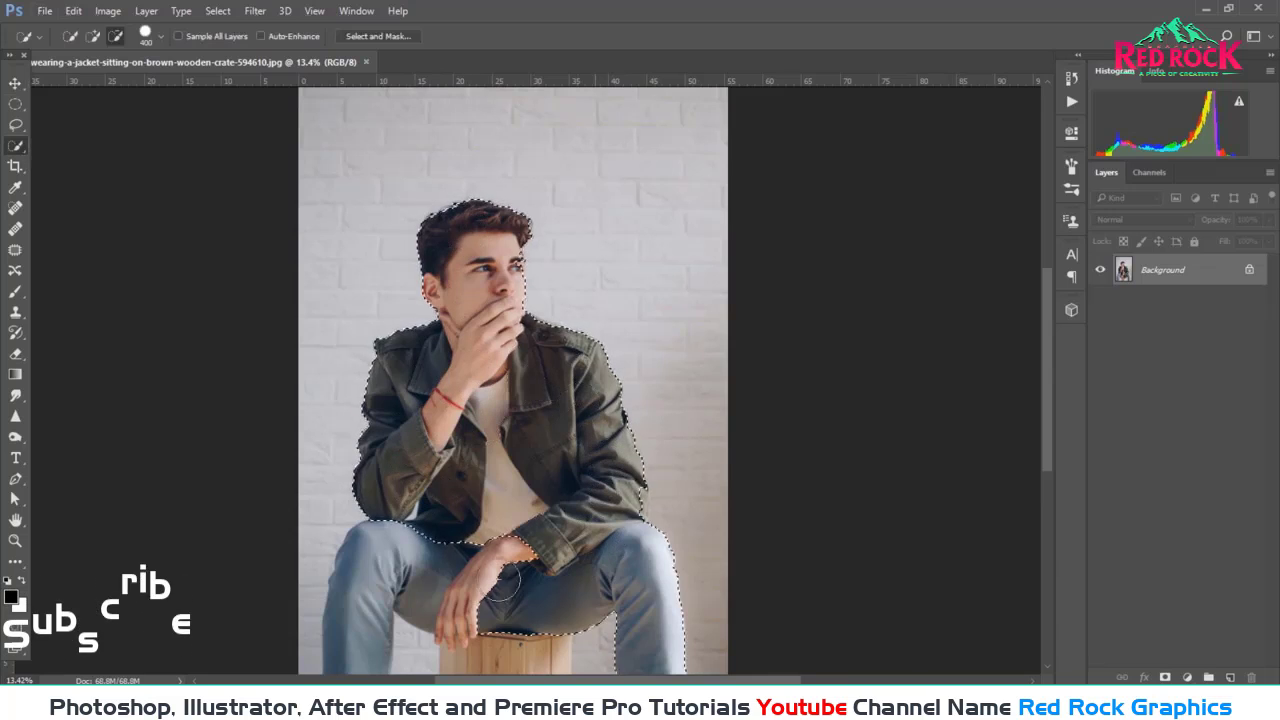
{"action": "scroll", "coordinate": [513, 380], "scroll_direction": "down", "scroll_amount": 3}
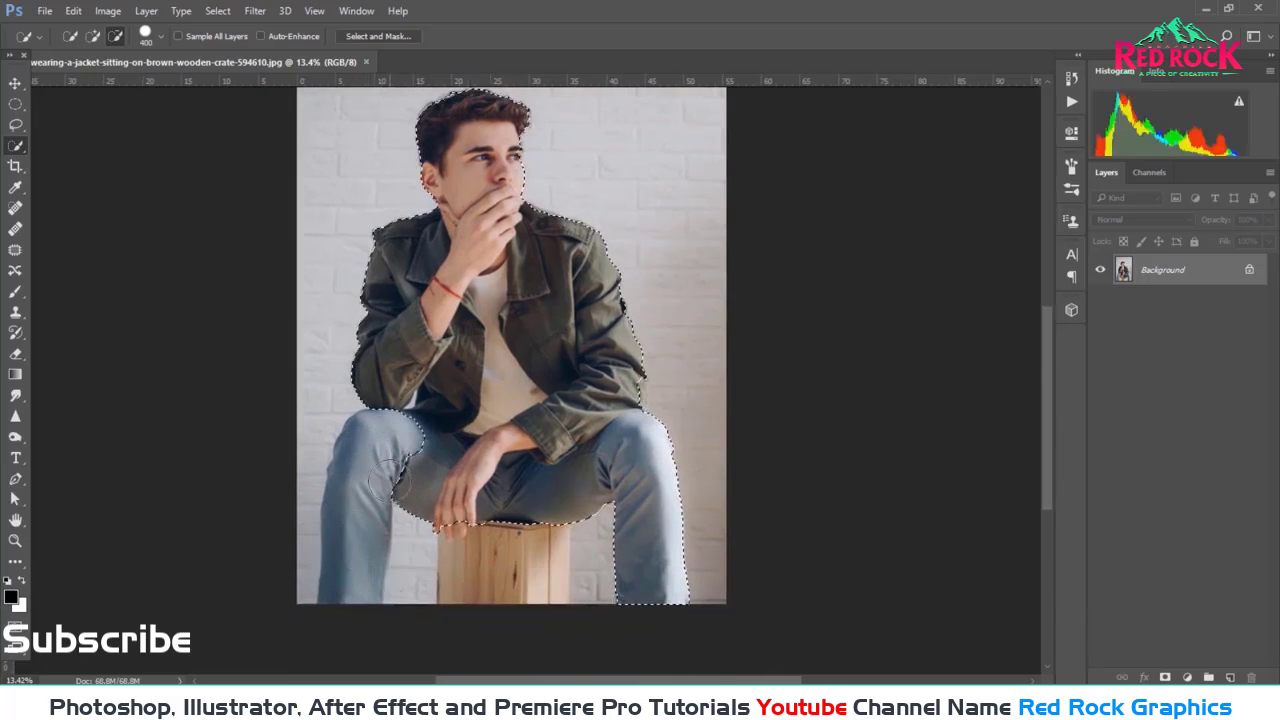
Step: In Add mode, extend the selection over the left leg and part of the crate
{"action": "left_click", "coordinate": [94, 34]}
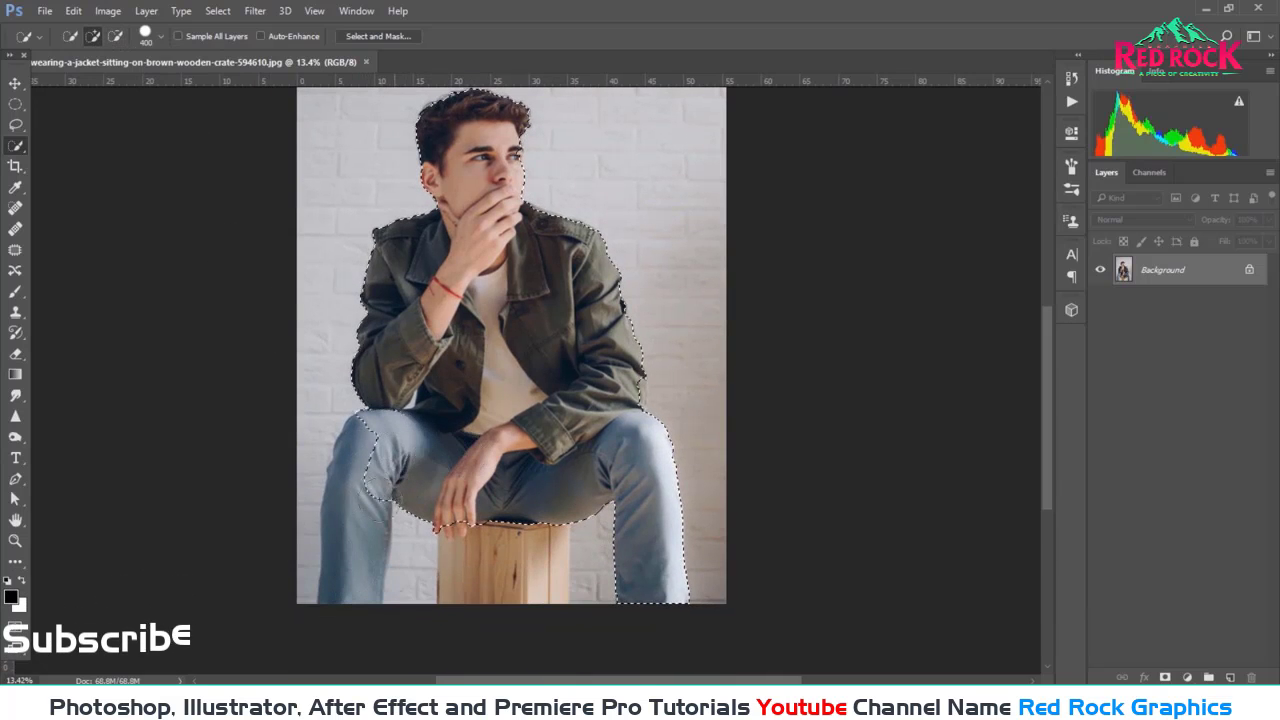
{"action": "left_click_drag", "start_coordinate": [368, 440], "coordinate": [459, 578]}
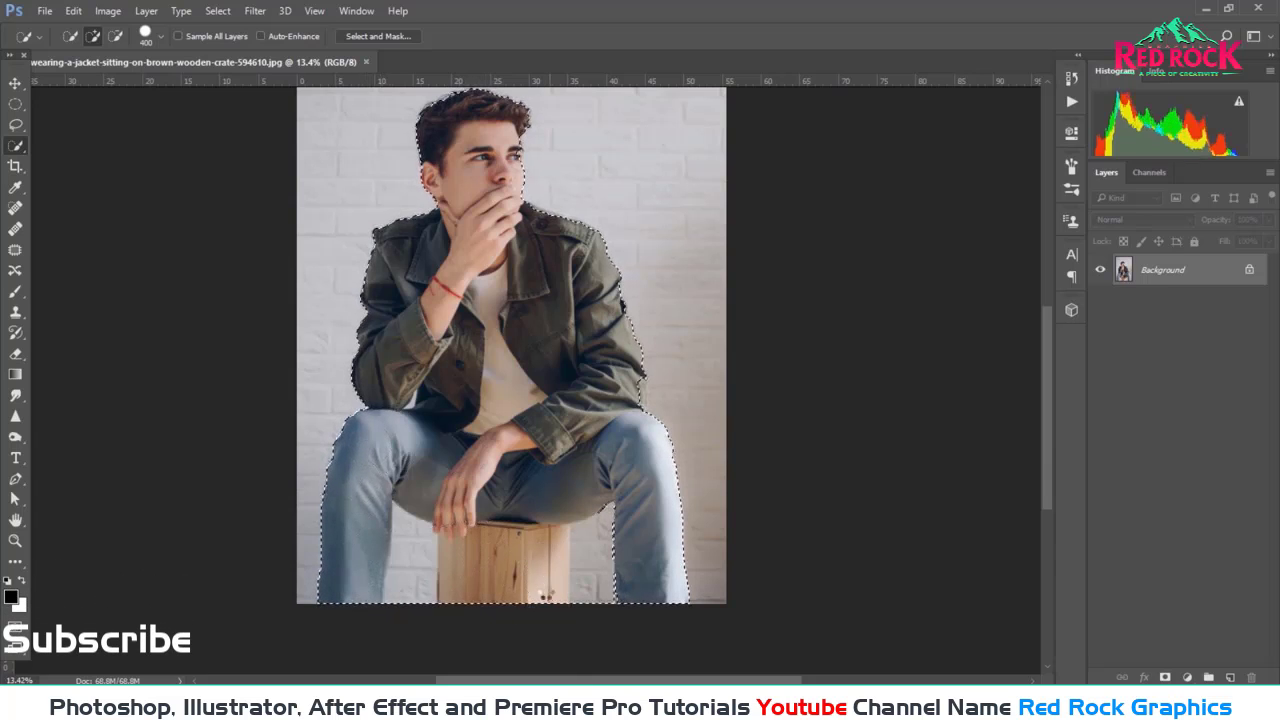
{"action": "scroll", "coordinate": [546, 594], "scroll_direction": "up", "scroll_amount": 5}
{"action": "left_click_drag", "start_coordinate": [560, 380], "coordinate": [582, 455]}
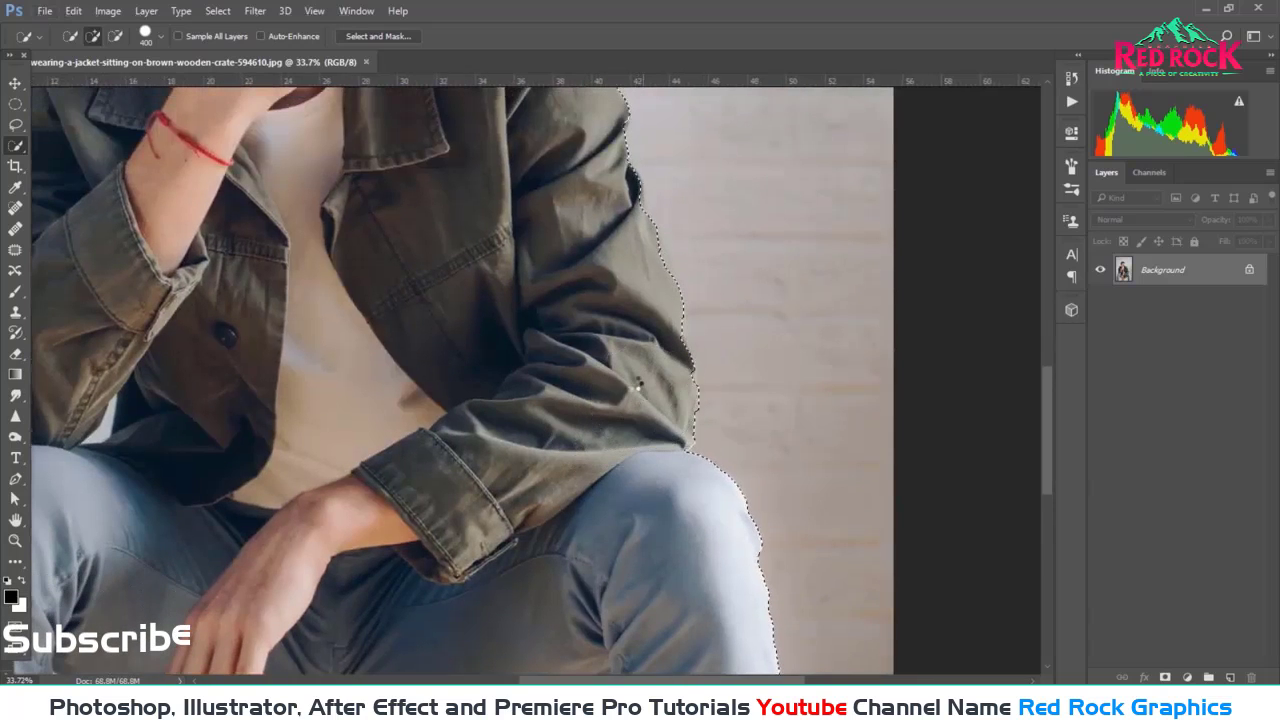
{"action": "left_click_drag", "start_coordinate": [572, 298], "coordinate": [580, 523]}
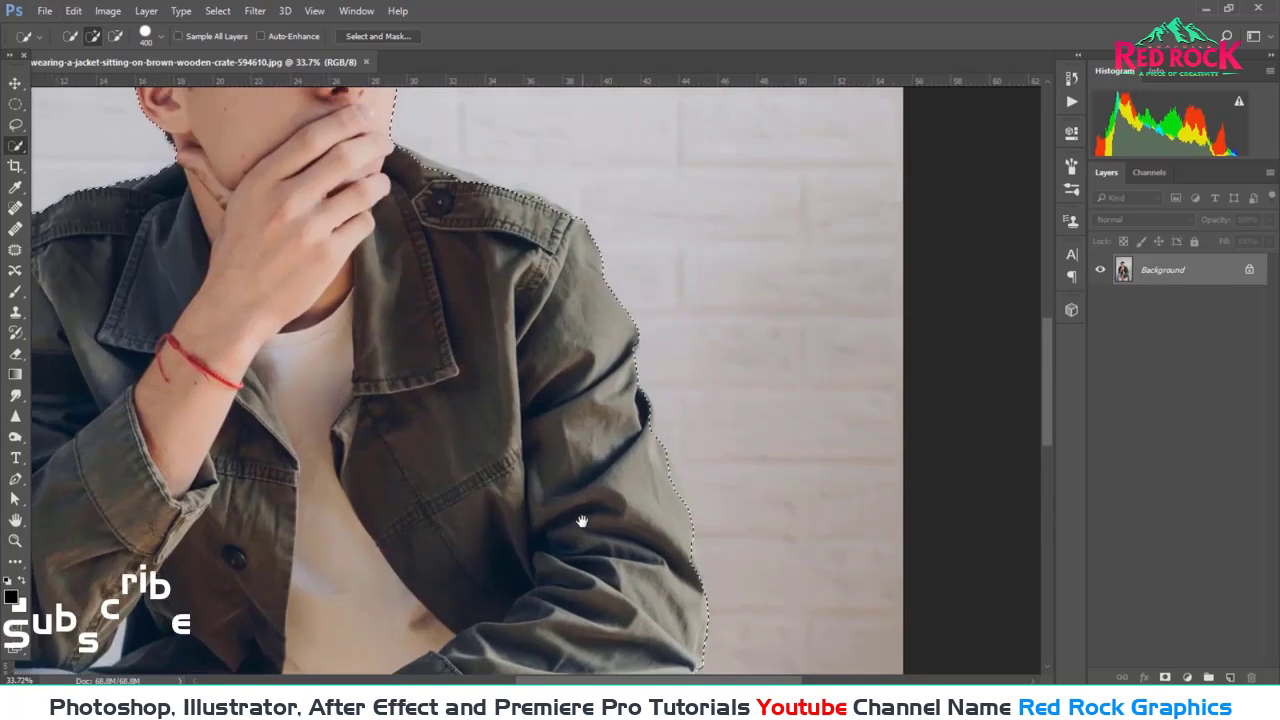
{"action": "left_click_drag", "start_coordinate": [523, 327], "coordinate": [558, 482]}
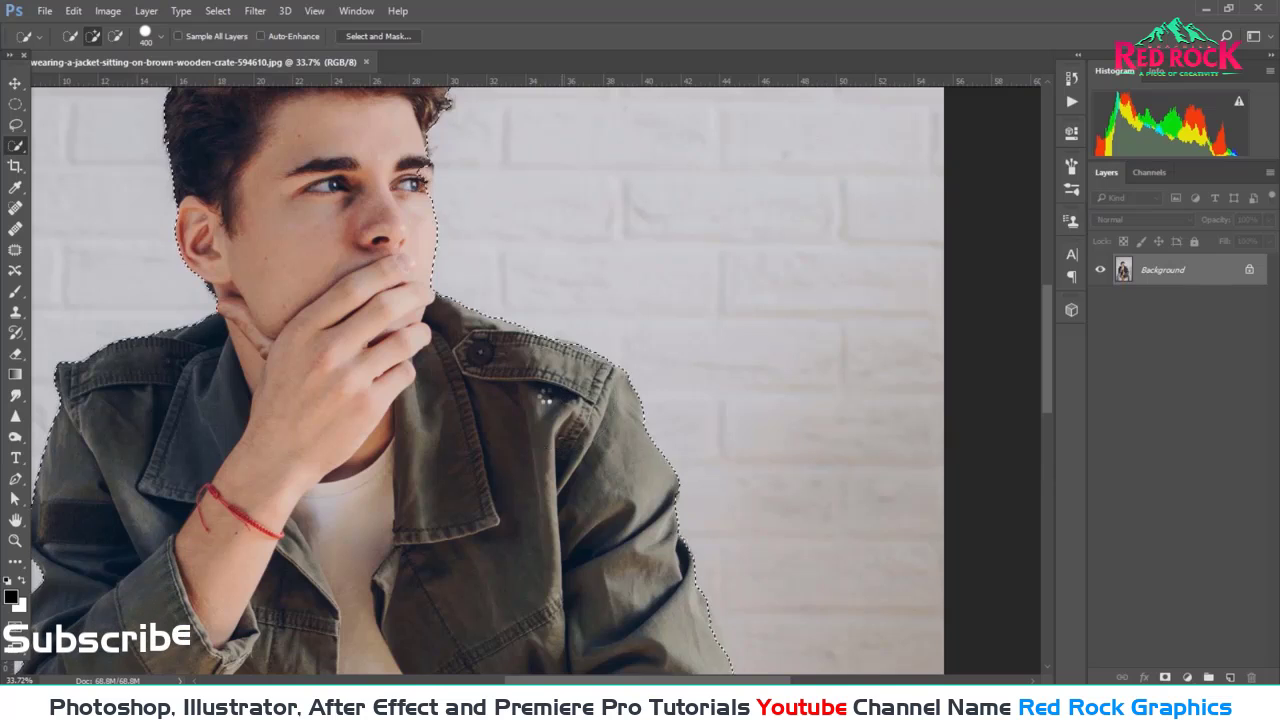
Step: Reduce the selection brush size to 200 and review the selection down the man's body
{"action": "scroll", "coordinate": [371, 371], "scroll_direction": "up", "scroll_amount": 5}
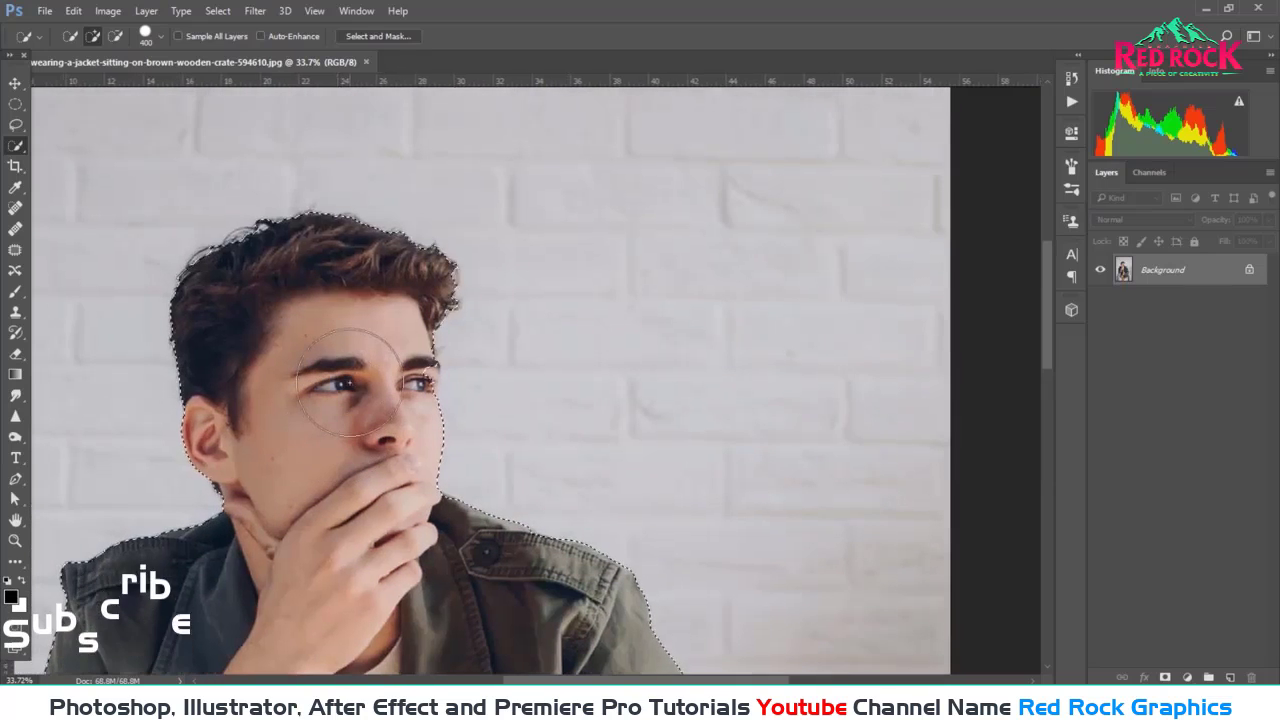
{"action": "key", "text": "bracketleft"}
{"action": "key", "text": "bracketleft"}
{"action": "key", "text": "bracketleft"}
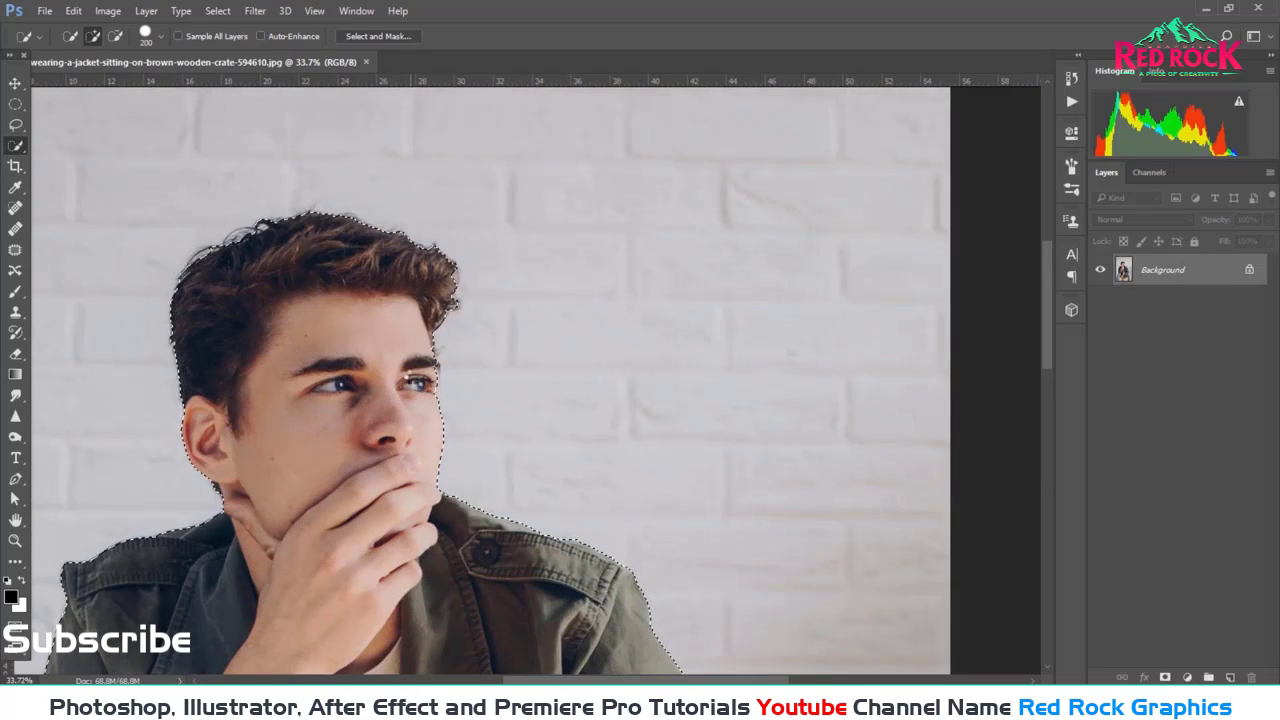
{"action": "mouse_move", "coordinate": [259, 630]}
{"action": "left_mouse_down"}
{"action": "mouse_move", "coordinate": [364, 397]}
{"action": "mouse_move", "coordinate": [350, 357]}
{"action": "left_mouse_up"}
{"action": "scroll", "coordinate": [340, 557], "scroll_direction": "down", "scroll_amount": 3}
{"action": "scroll", "coordinate": [340, 557], "scroll_direction": "up", "scroll_amount": 1}
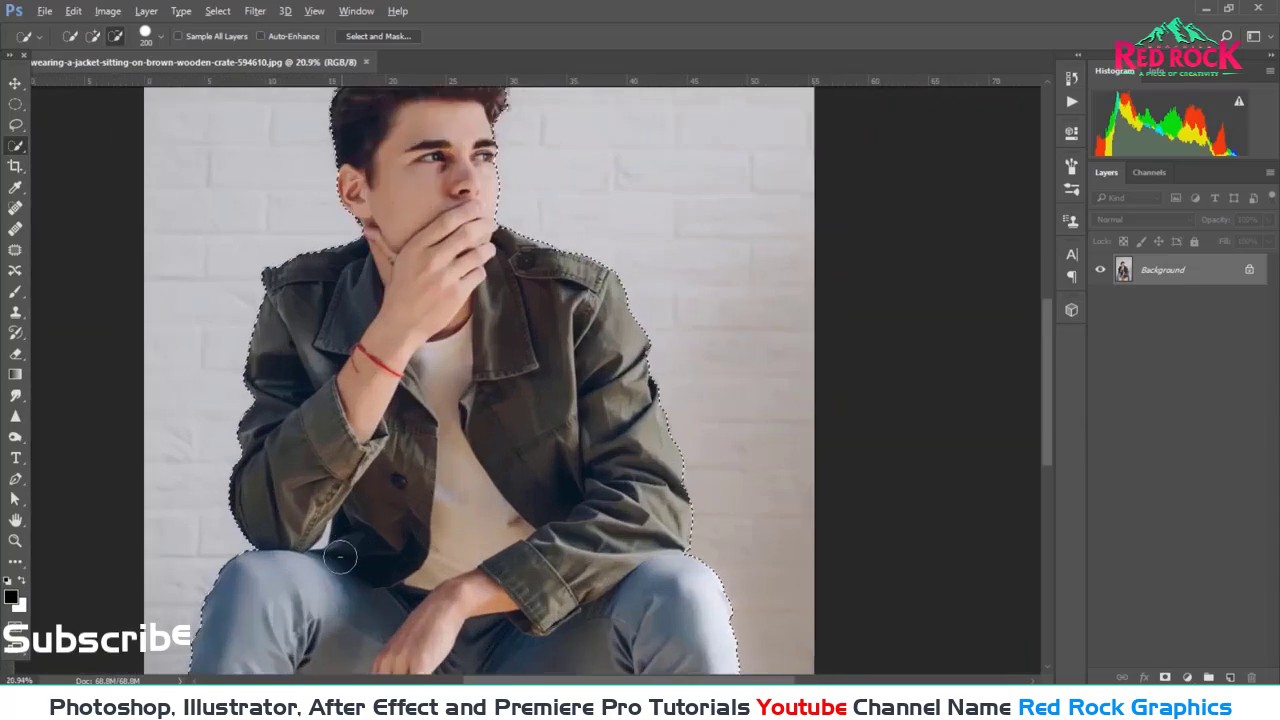
{"action": "scroll", "coordinate": [340, 557], "scroll_direction": "up", "scroll_amount": 1}
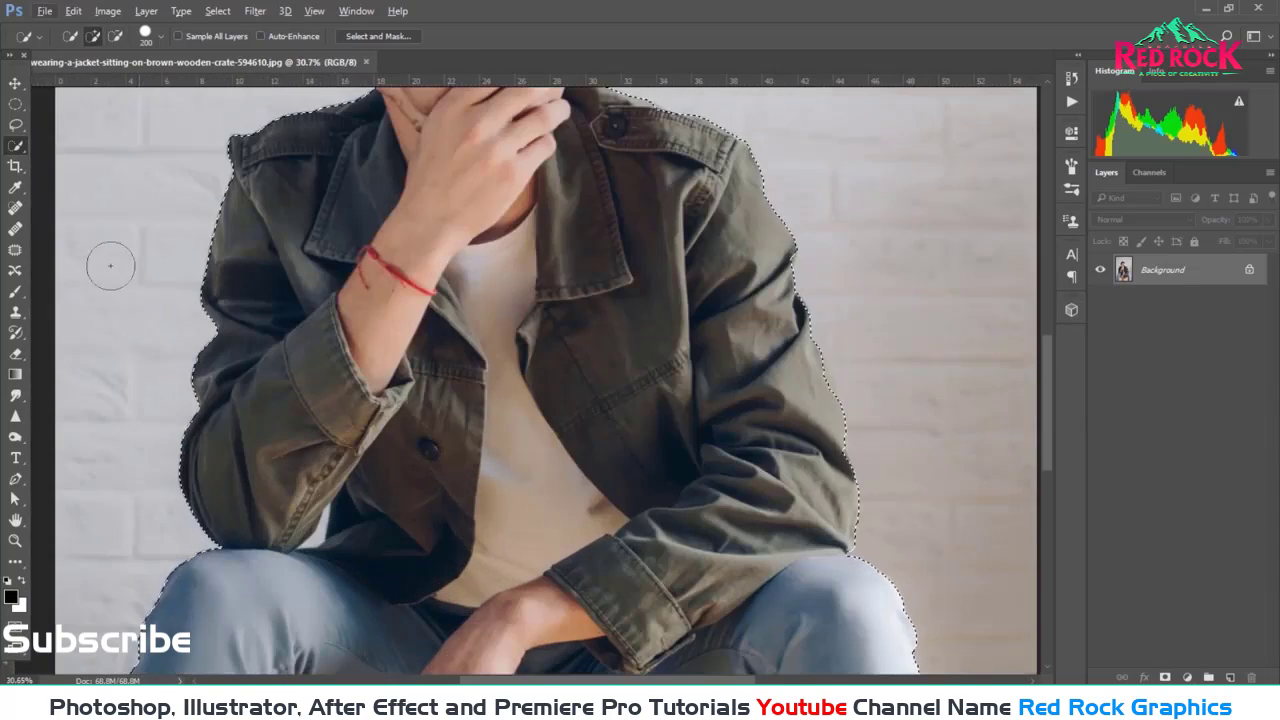
{"action": "left_click", "coordinate": [20, 148]}
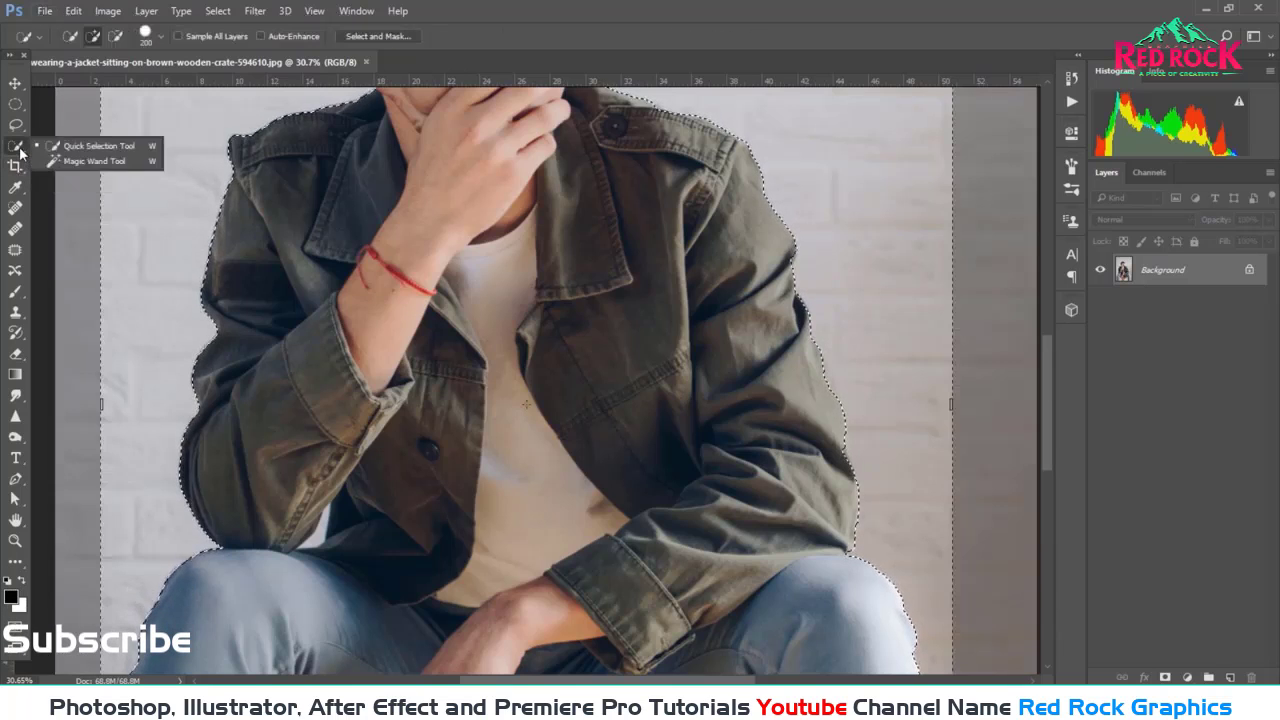
Step: Add the crate and bottom area to the selection with the Magic Wand
{"action": "left_click", "coordinate": [90, 161]}
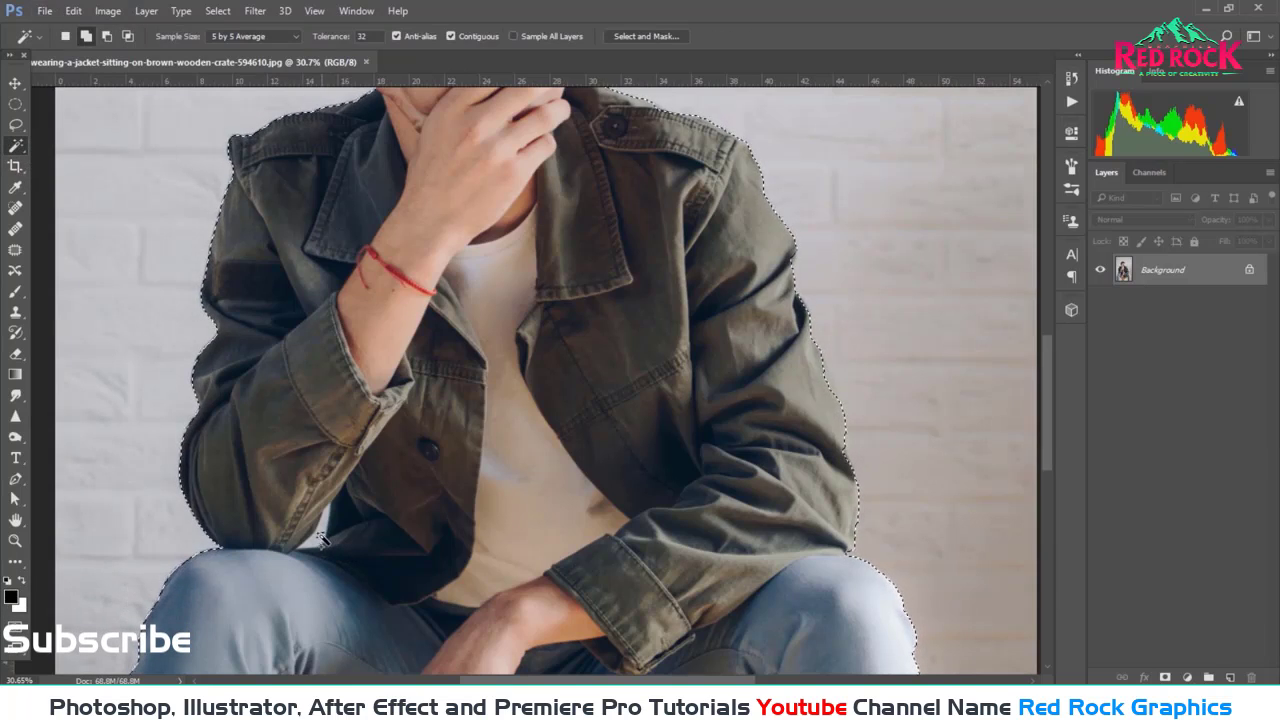
{"action": "scroll", "coordinate": [380, 505], "scroll_direction": "down", "scroll_amount": 2}
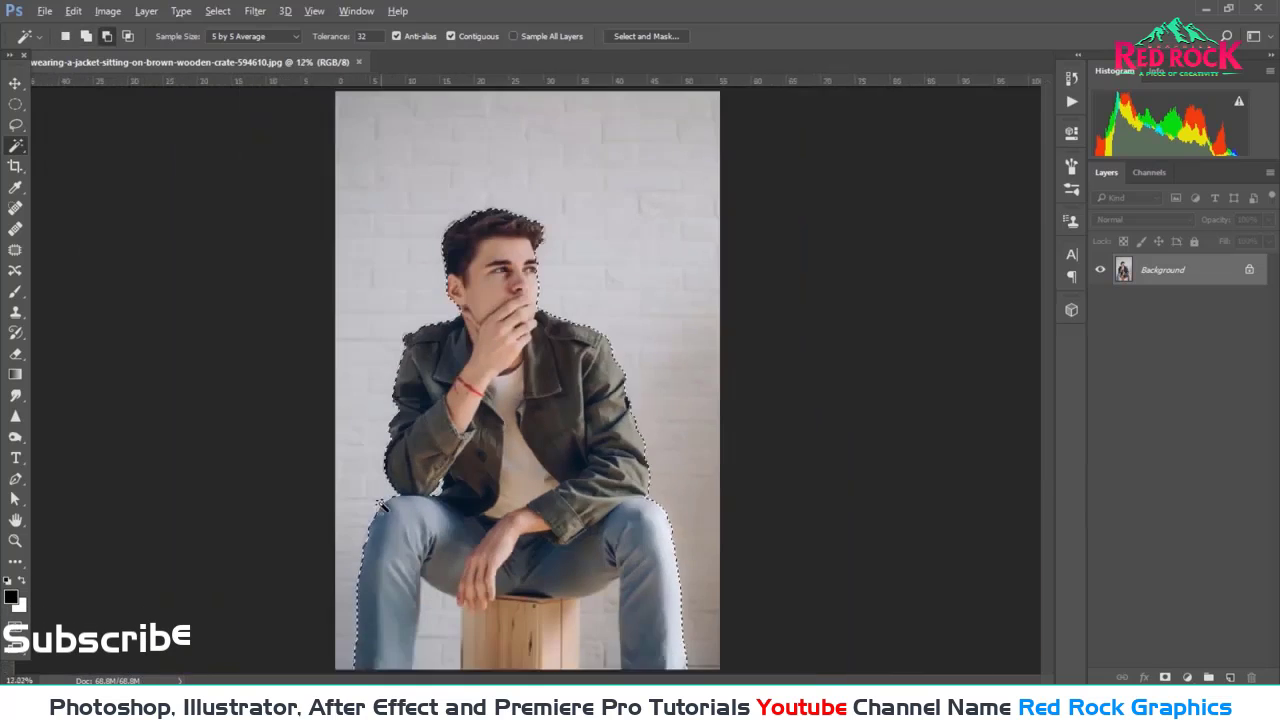
{"action": "left_click", "coordinate": [596, 650]}
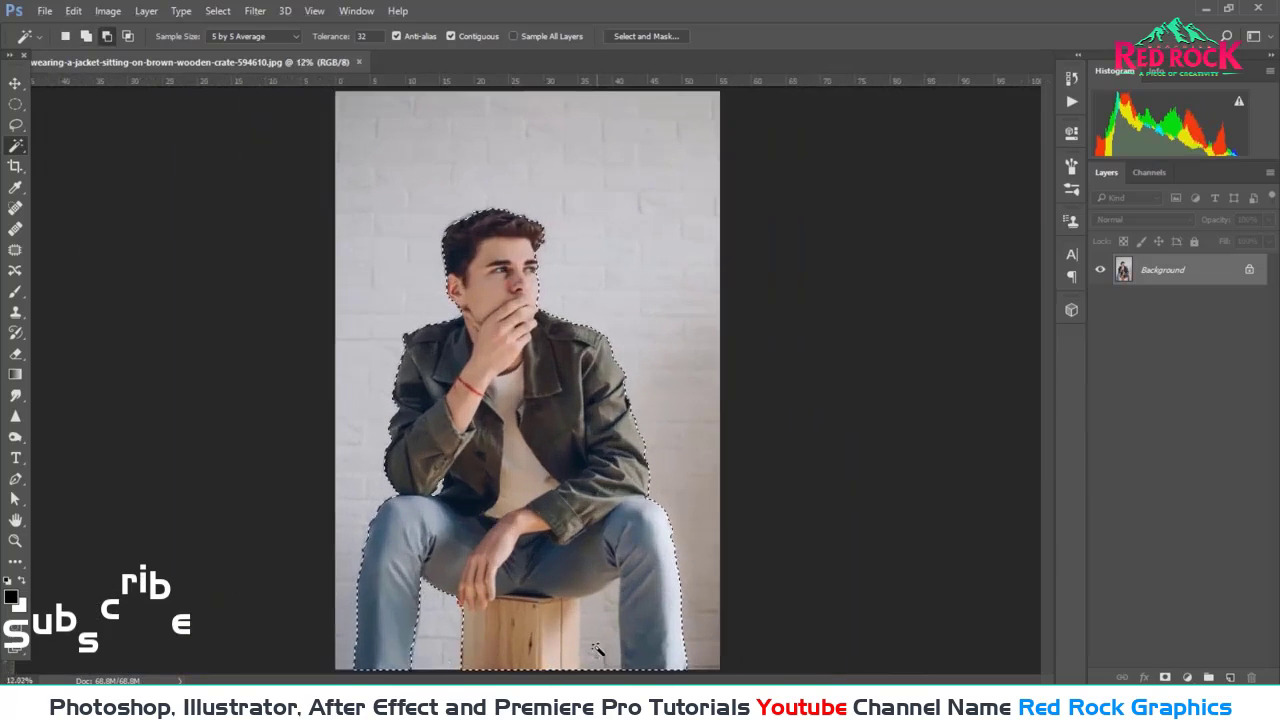
{"action": "scroll", "coordinate": [435, 230], "scroll_direction": "up", "scroll_amount": 1}
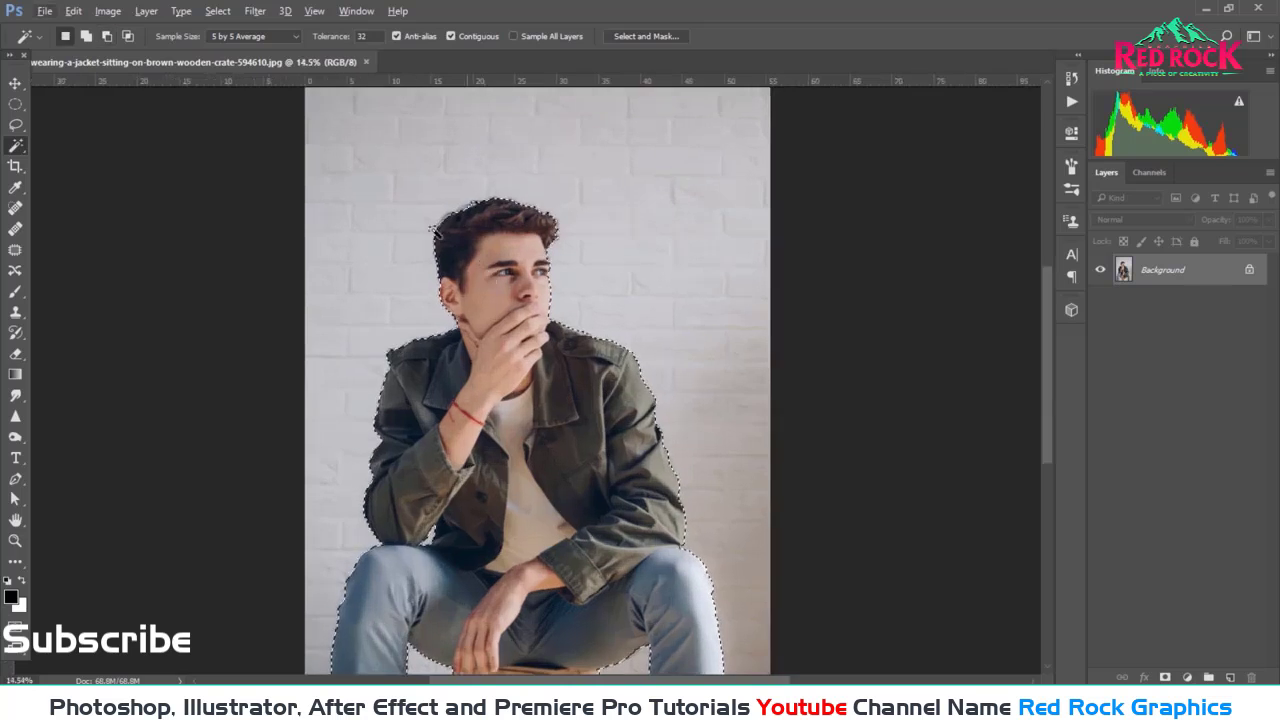
{"action": "scroll", "coordinate": [435, 230], "scroll_direction": "down", "scroll_amount": 2}
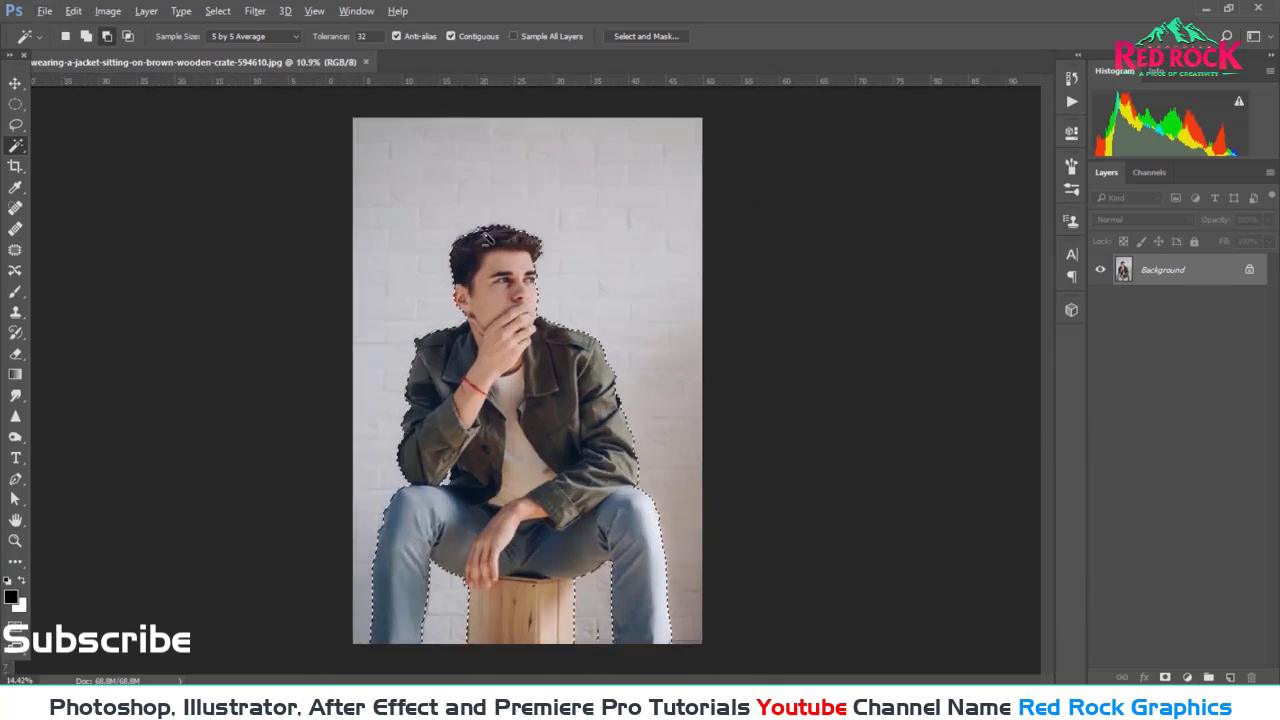
{"action": "scroll", "coordinate": [487, 238], "scroll_direction": "up", "scroll_amount": 2}
{"action": "scroll", "coordinate": [487, 238], "scroll_direction": "up", "scroll_amount": 1}
{"action": "scroll", "coordinate": [487, 238], "scroll_direction": "up", "scroll_amount": 1}
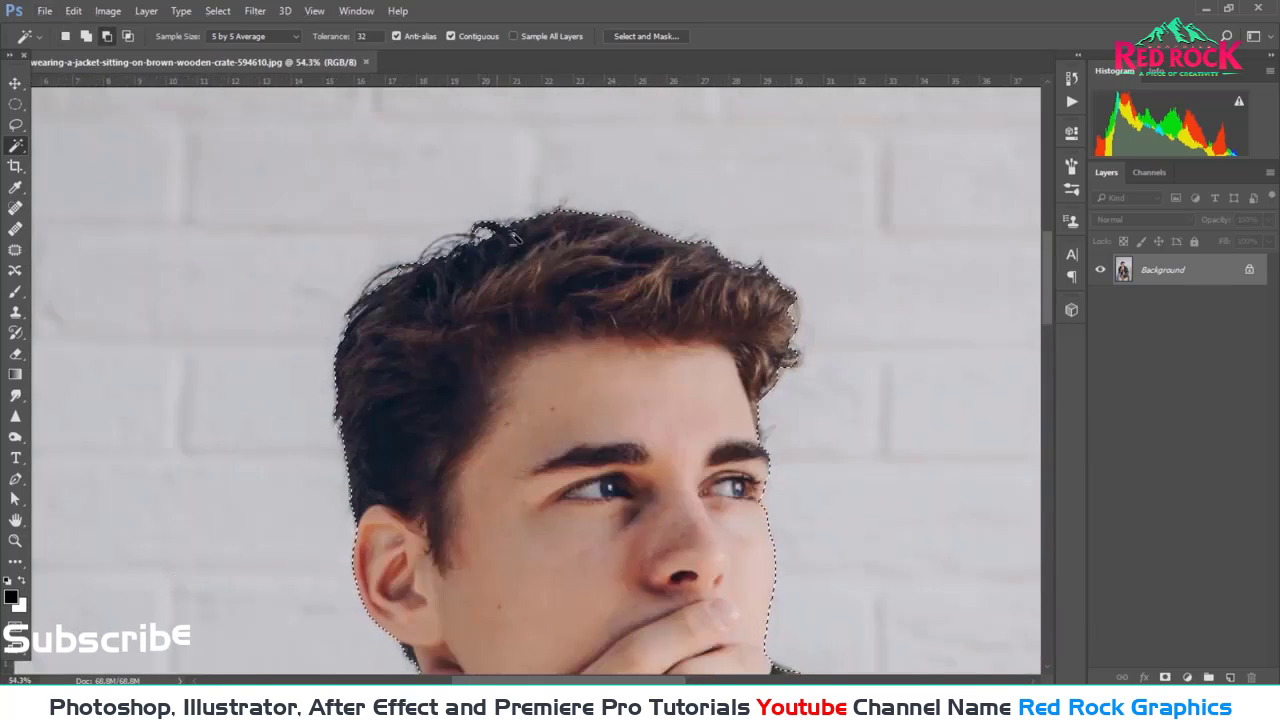
Step: Refine the hair edge in Select and Mask and accept the selection
{"action": "left_click", "coordinate": [640, 36]}
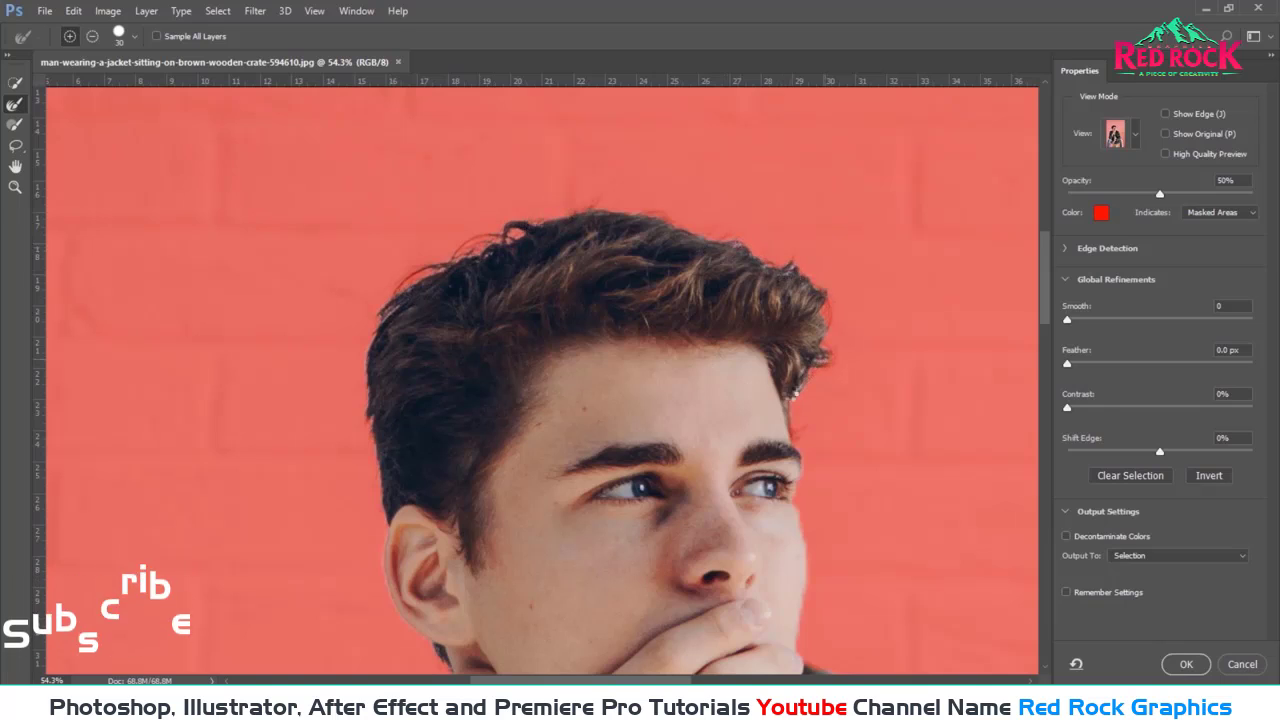
{"action": "left_click", "coordinate": [1187, 668]}
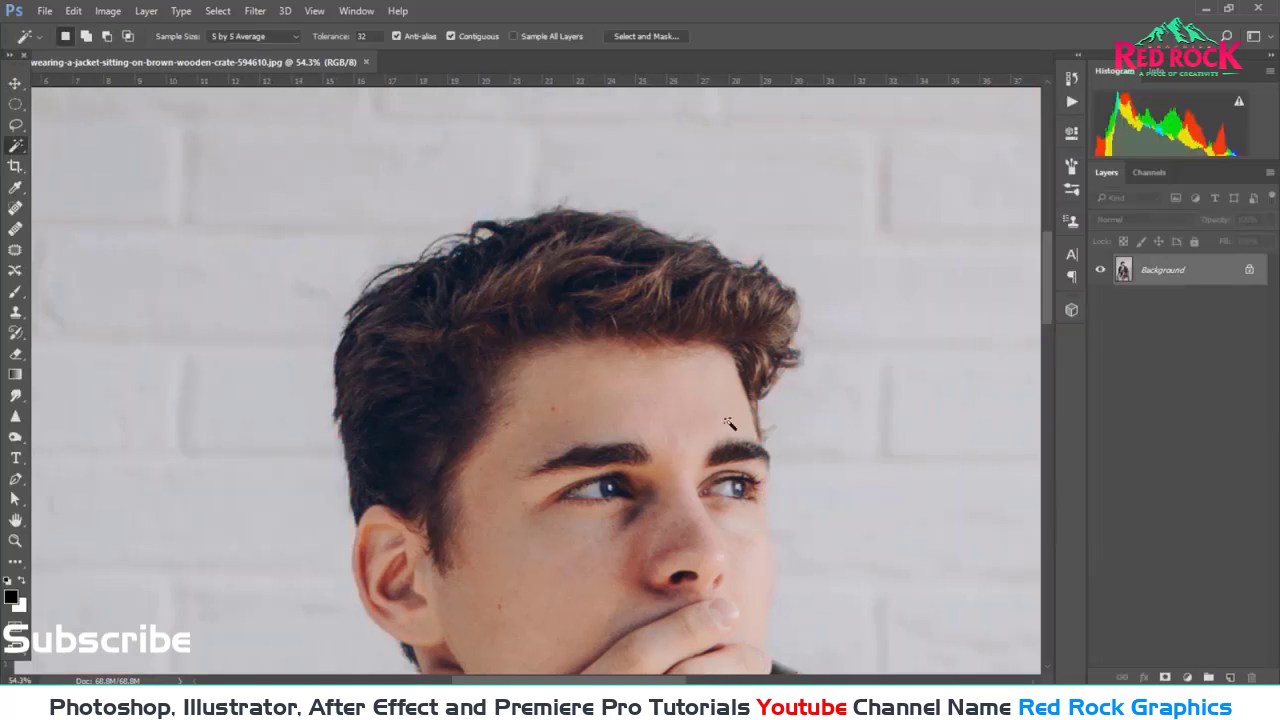
{"action": "scroll", "coordinate": [407, 261], "scroll_direction": "down", "scroll_amount": 5}
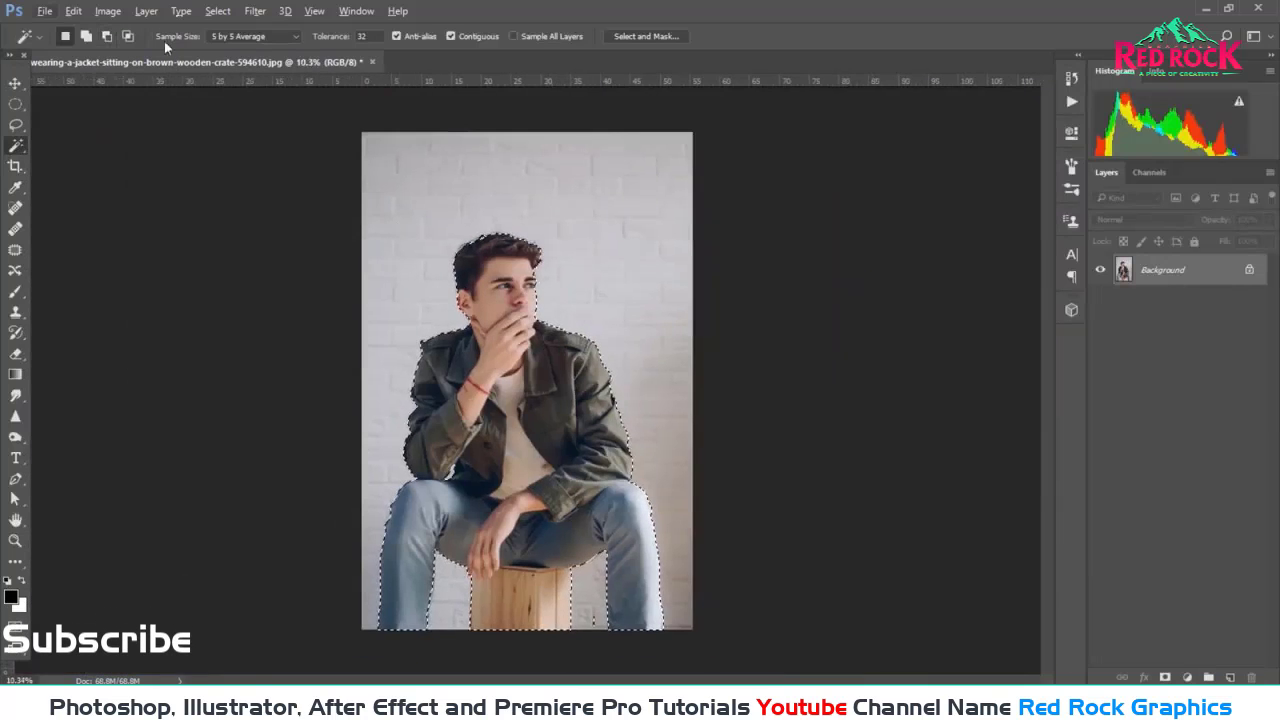
Step: Create a new 12 × 8 in, 300 ppi document fitted to the window
{"action": "left_click", "coordinate": [44, 11]}
{"action": "left_click", "coordinate": [165, 30]}
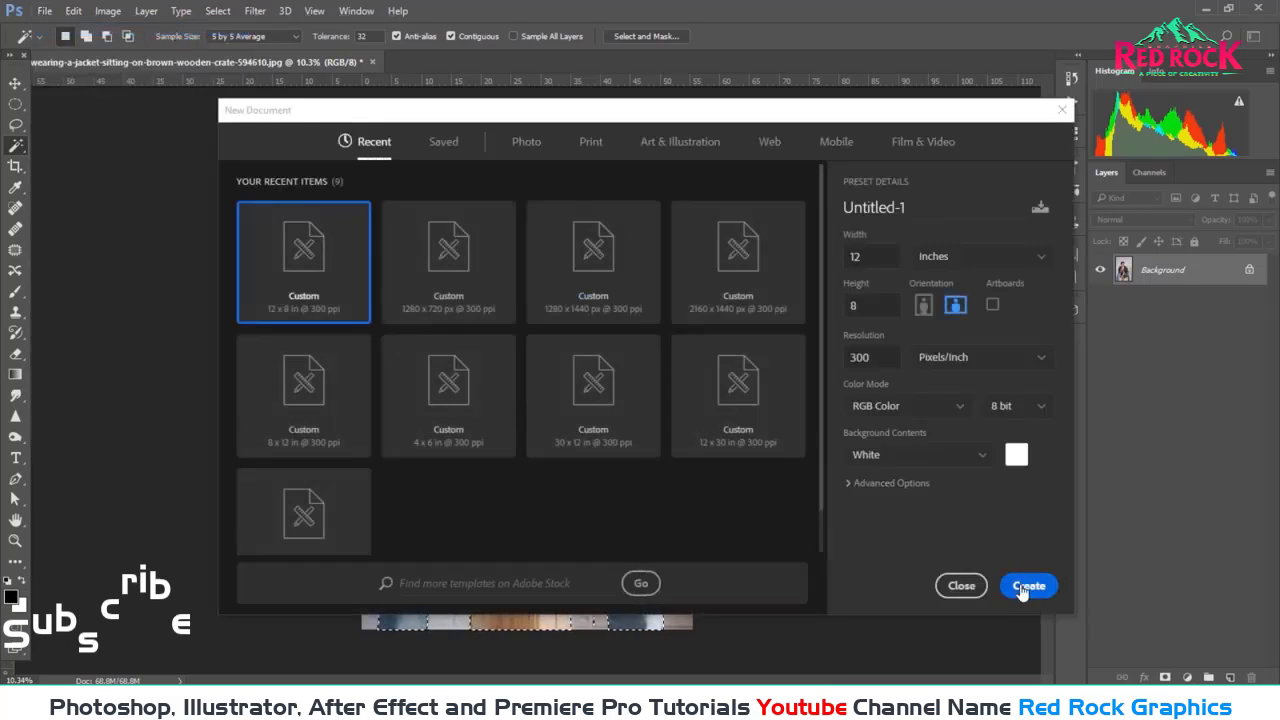
{"action": "left_click", "coordinate": [1026, 586]}
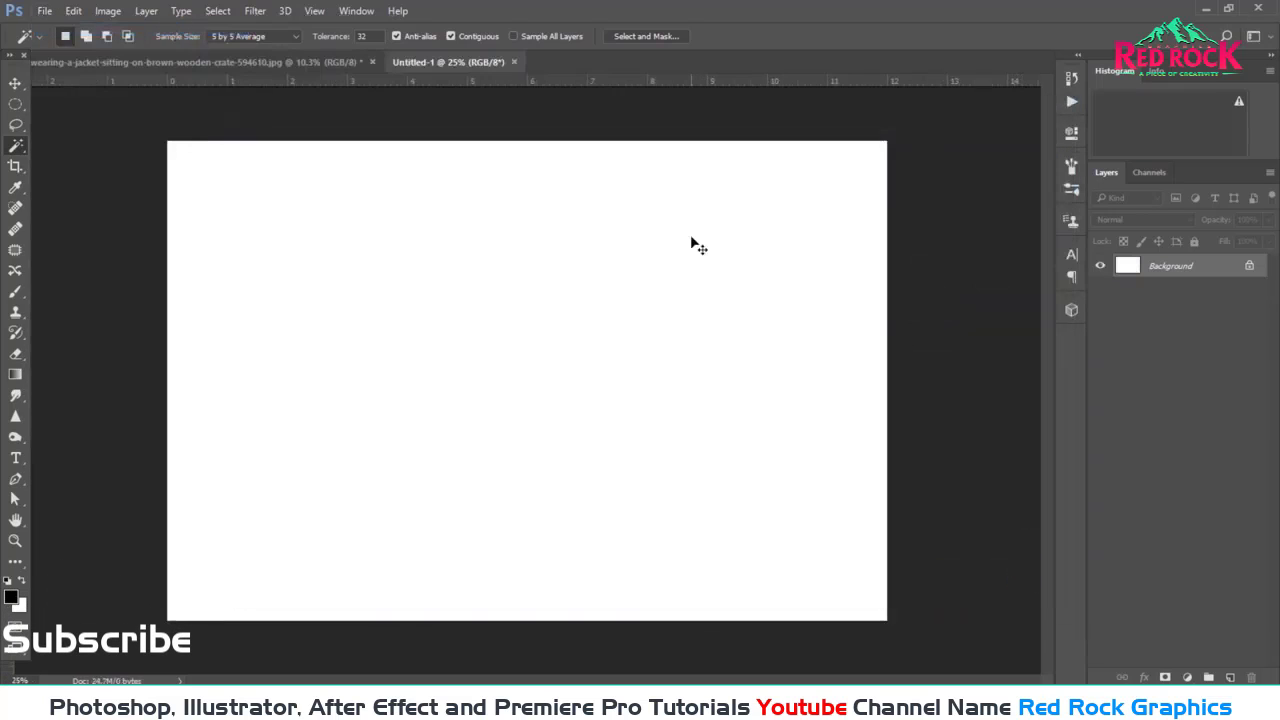
{"action": "key", "text": "ctrl+0"}
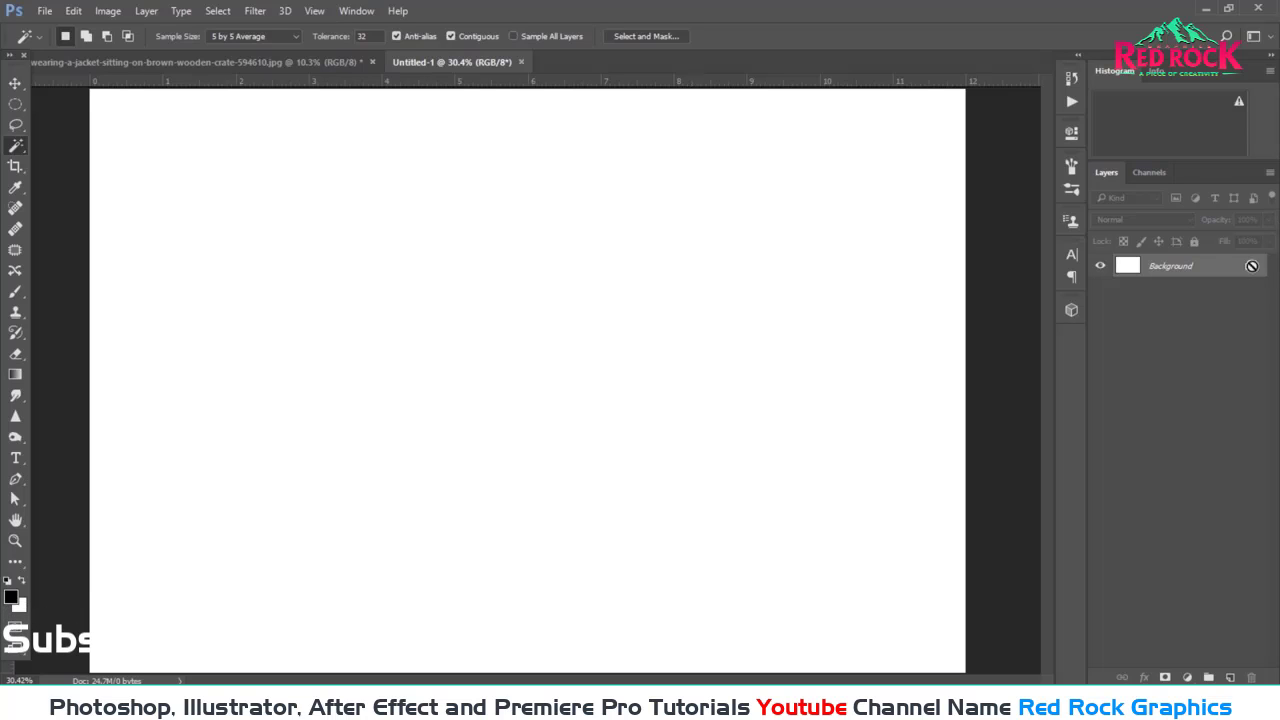
Step: Add a new blank layer and give it a black Color Overlay style
{"action": "key", "text": "ctrl+shift+alt+n"}
{"action": "double_click", "coordinate": [1210, 266]}
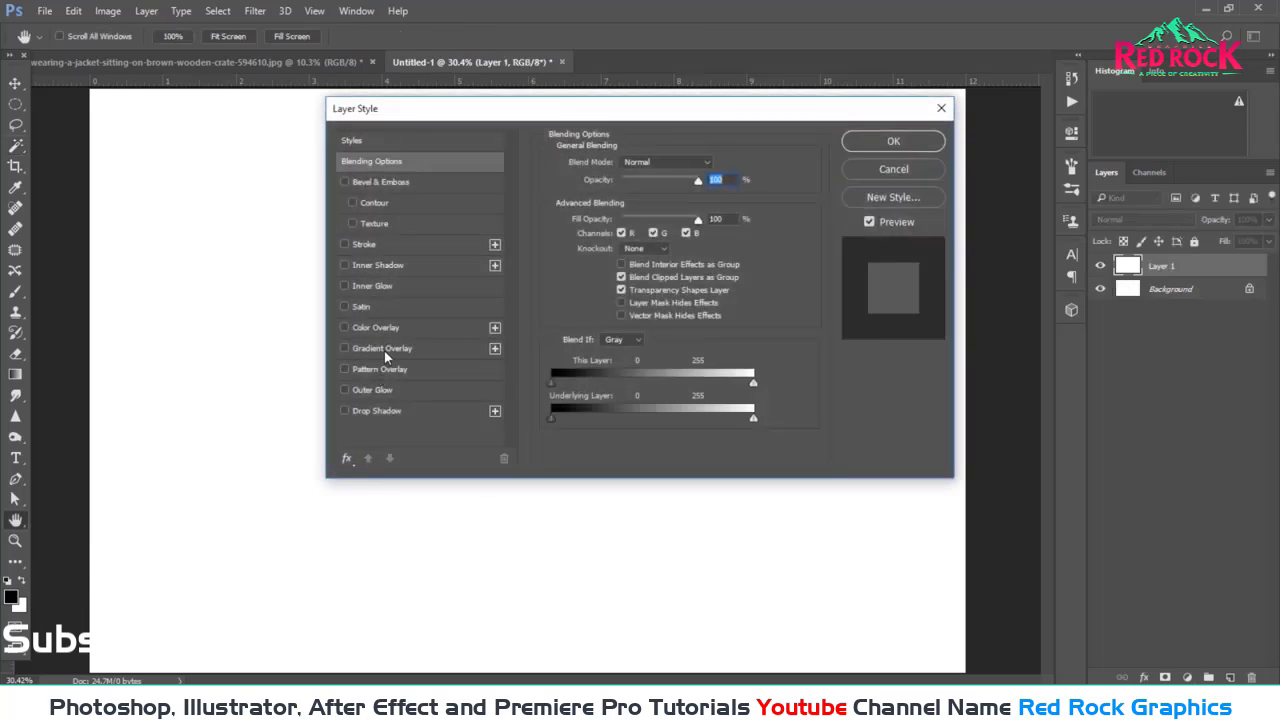
{"action": "left_click", "coordinate": [382, 348]}
{"action": "left_click", "coordinate": [376, 327]}
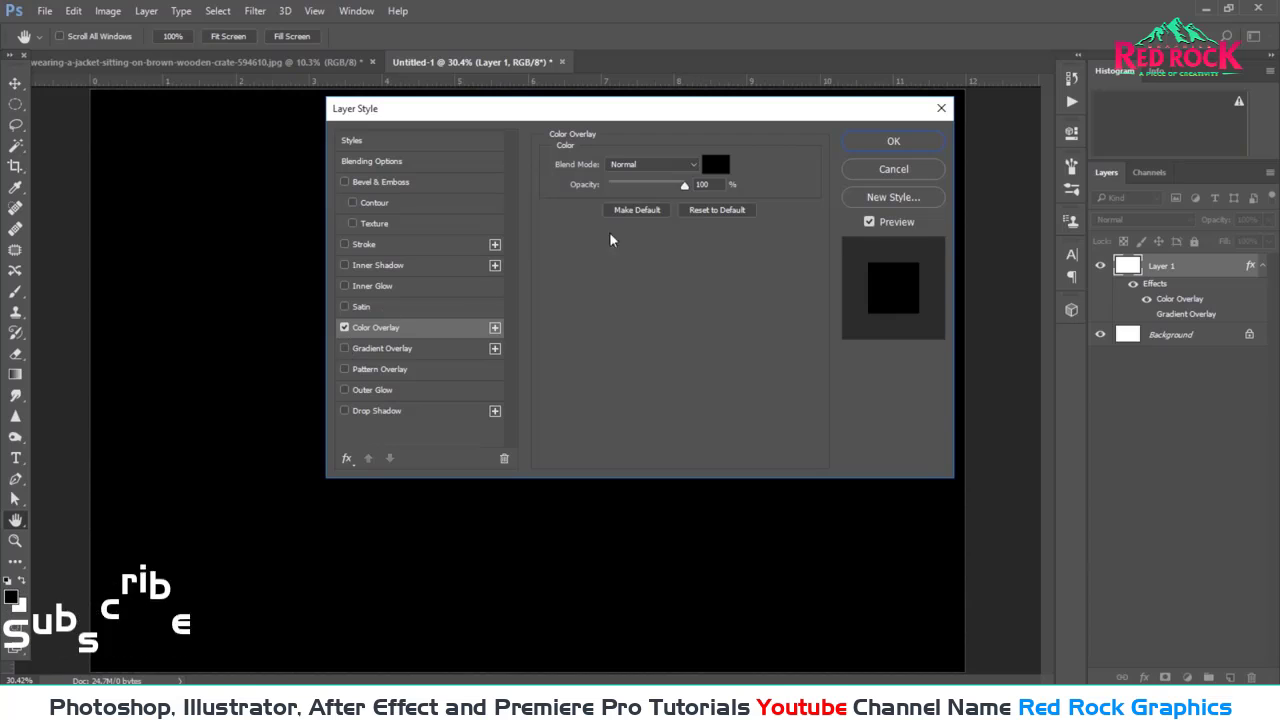
{"action": "left_click", "coordinate": [715, 164]}
{"action": "key", "text": "Return"}
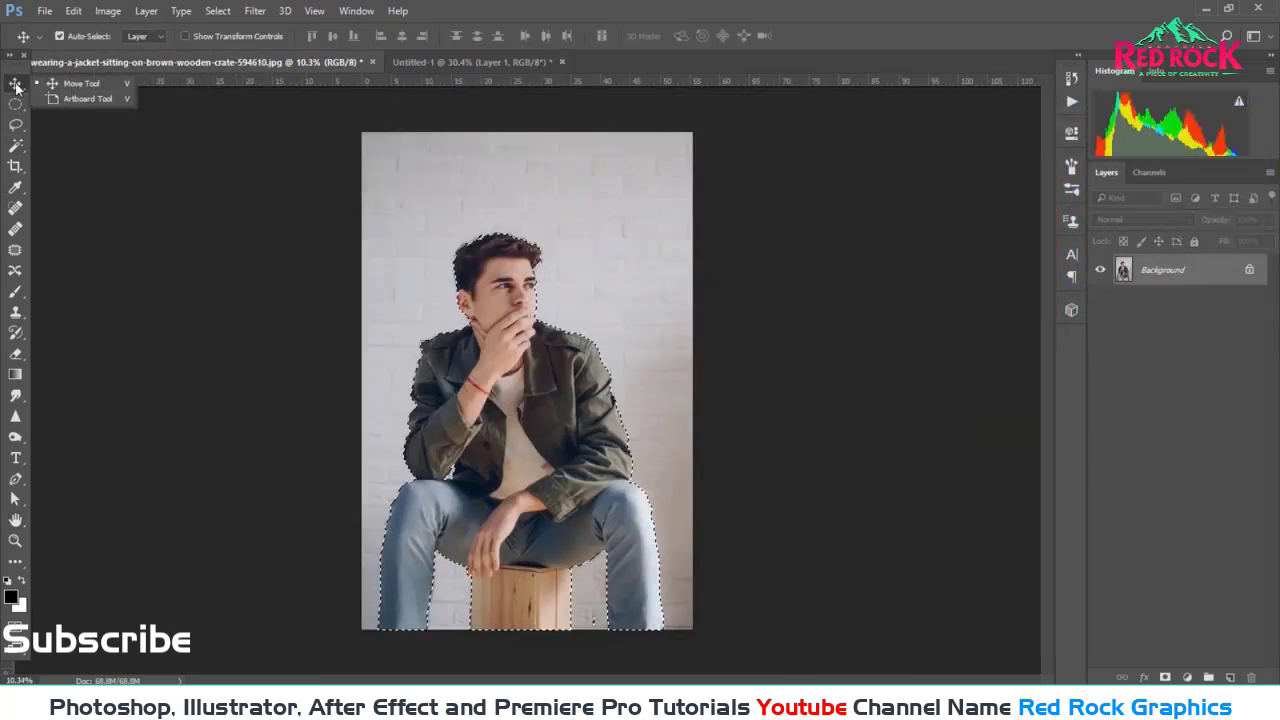
Step: Drag the man into the new document and scale him to about a third, centred low
{"action": "mouse_move", "coordinate": [500, 335]}
{"action": "left_mouse_down"}
{"action": "mouse_move", "coordinate": [486, 67]}
{"action": "mouse_move", "coordinate": [540, 331]}
{"action": "left_mouse_up"}
{"action": "key", "text": "ctrl+t"}
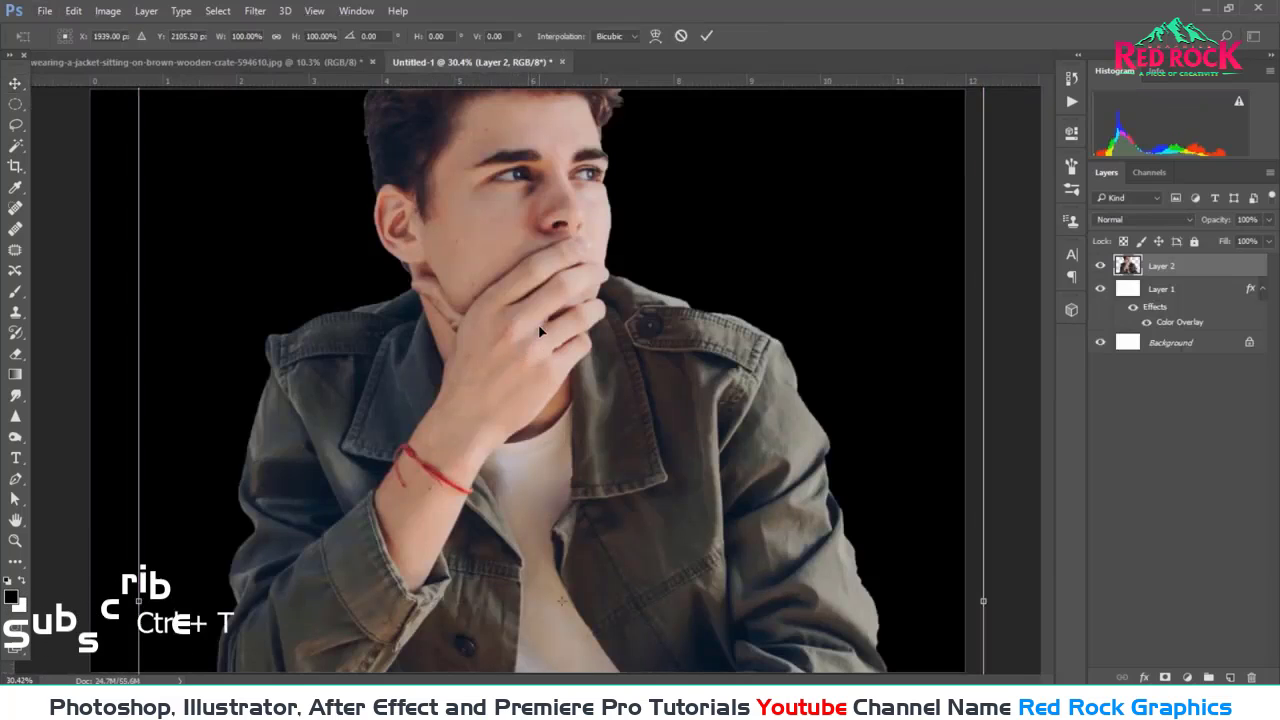
{"action": "key", "text": "ctrl+0"}
{"action": "left_click_drag", "start_coordinate": [660, 291], "coordinate": [560, 380]}
{"action": "left_click_drag", "start_coordinate": [530, 430], "coordinate": [553, 357]}
{"action": "key", "text": "ctrl+plus"}
{"action": "left_click_drag", "start_coordinate": [646, 258], "coordinate": [639, 268]}
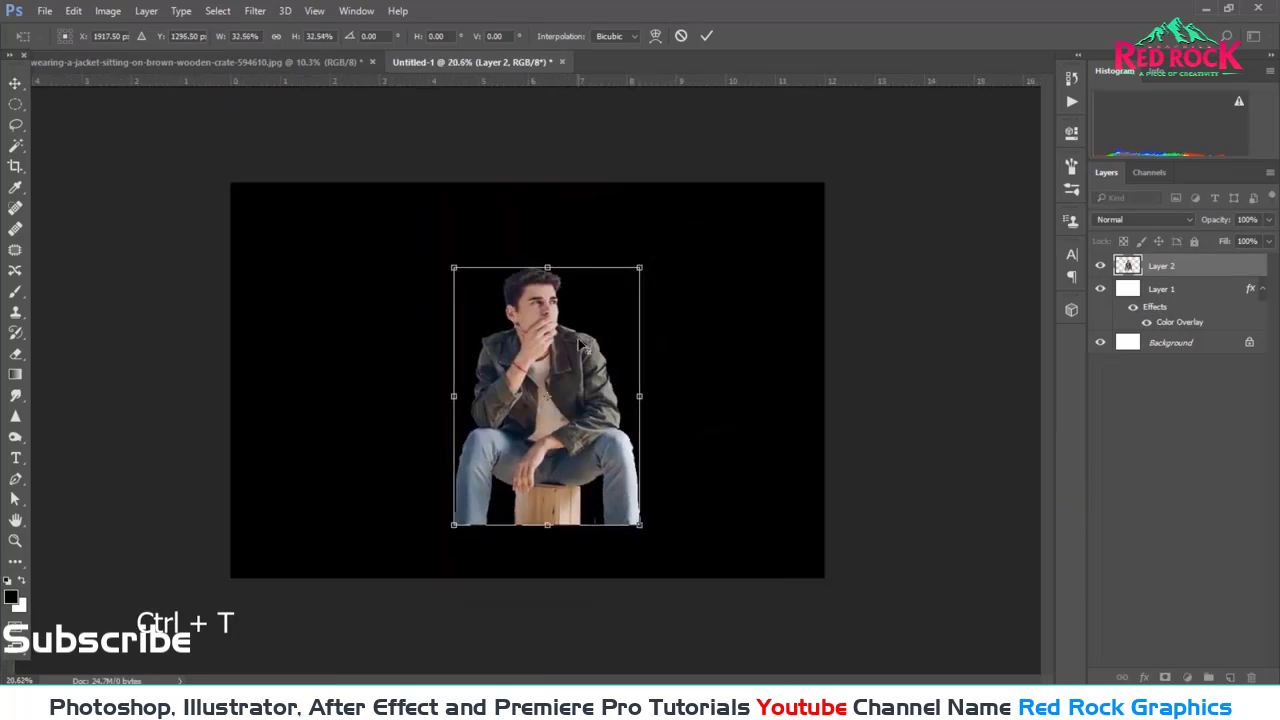
{"action": "key", "text": "Return"}
{"action": "scroll", "coordinate": [556, 340], "scroll_direction": "up", "scroll_amount": 3}
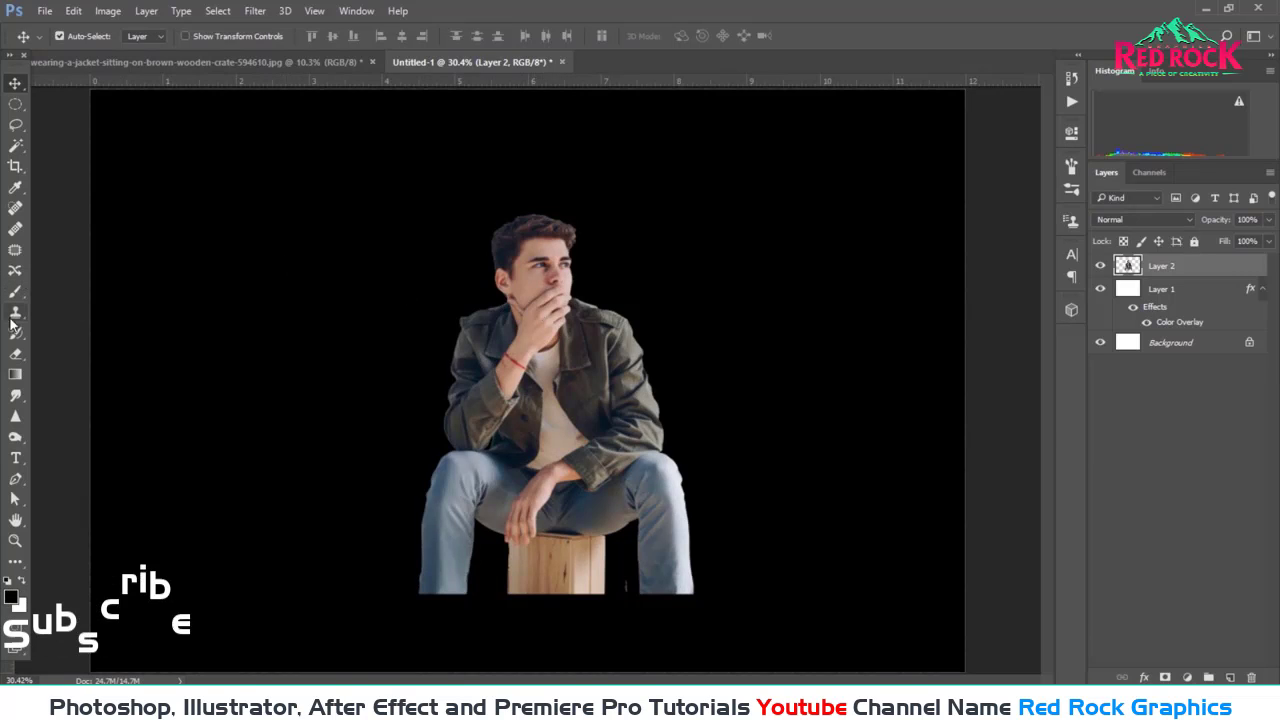
Step: Draw a large 3-sided polygon with no fill and a white 24 px stroke
{"action": "left_click", "coordinate": [22, 563]}
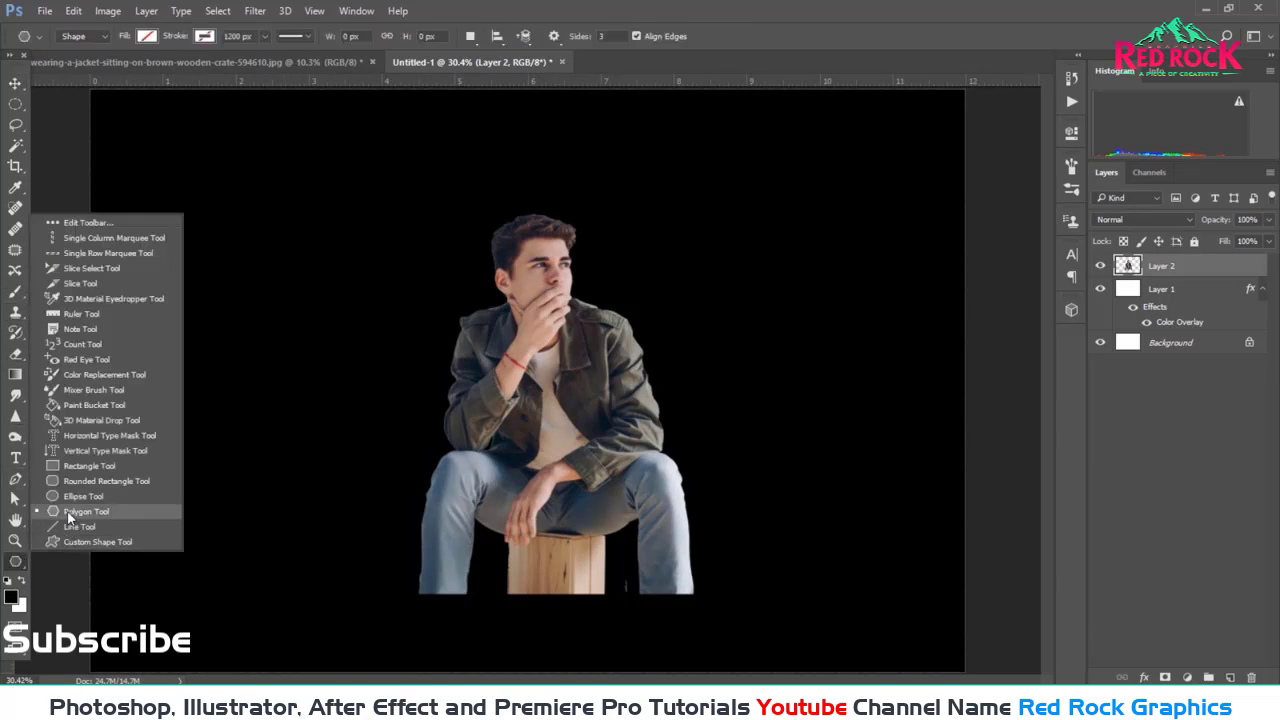
{"action": "left_click", "coordinate": [100, 511]}
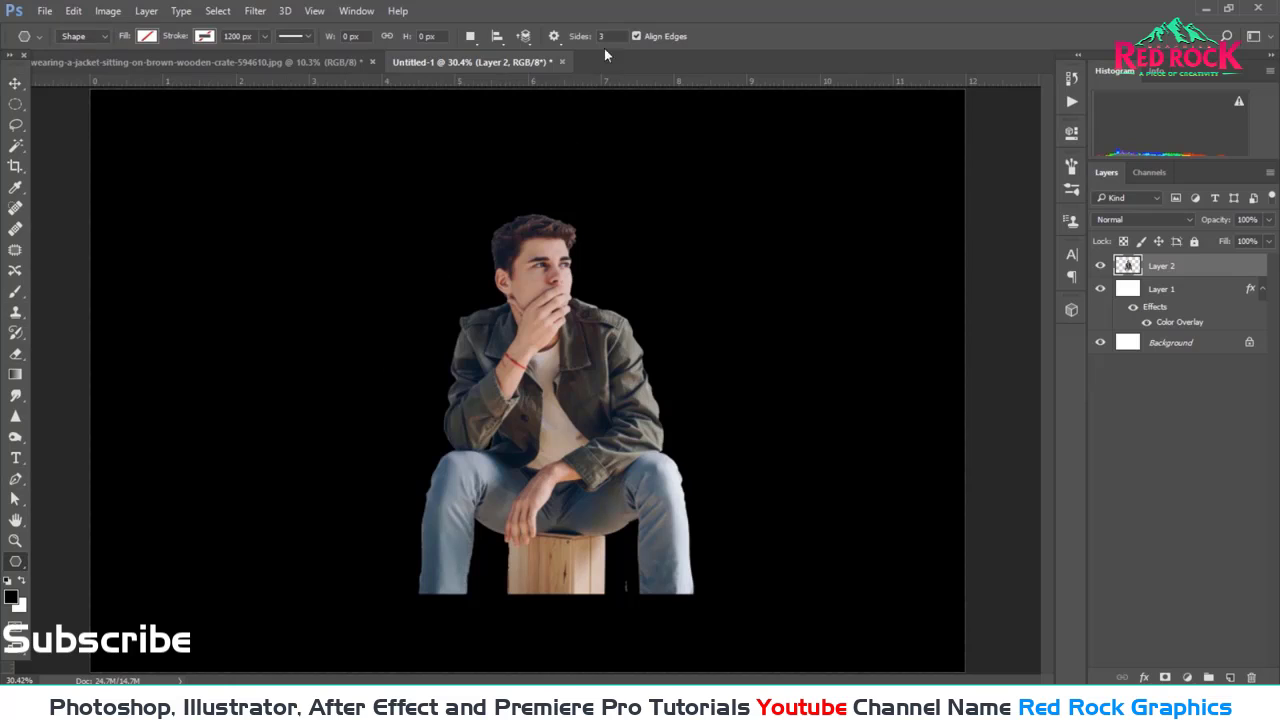
{"action": "left_click", "coordinate": [147, 36]}
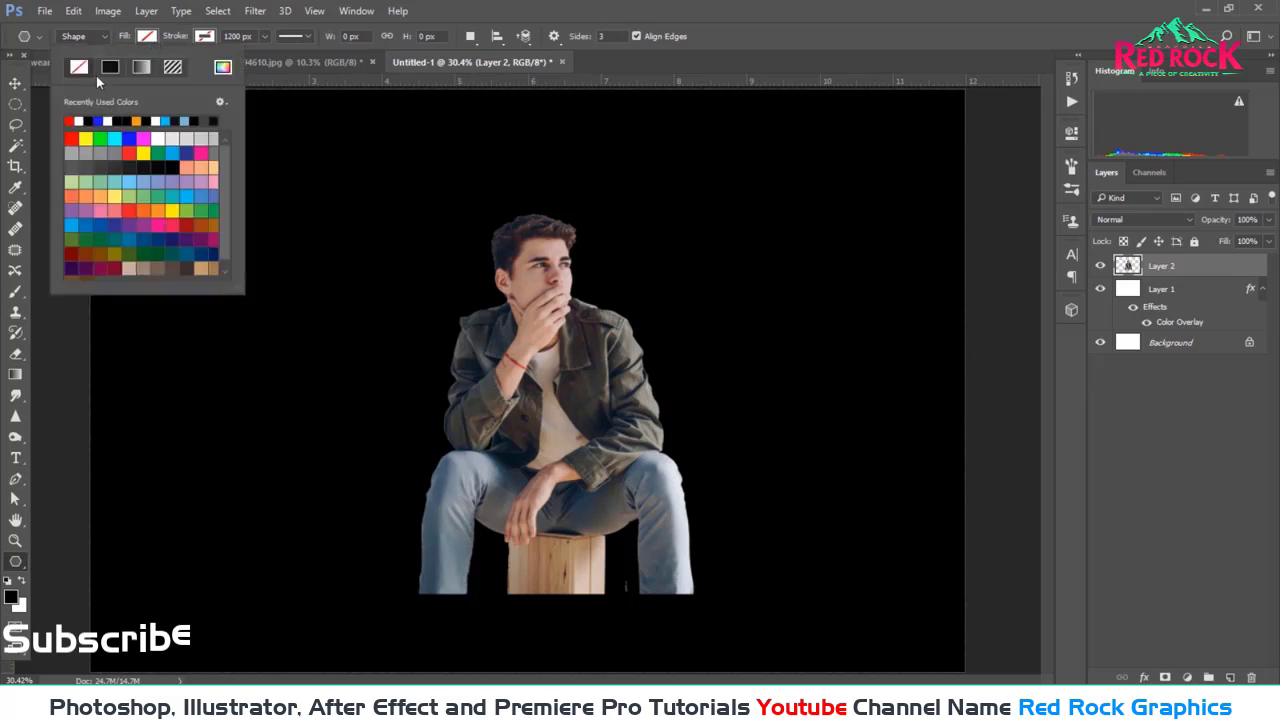
{"action": "left_click", "coordinate": [206, 37]}
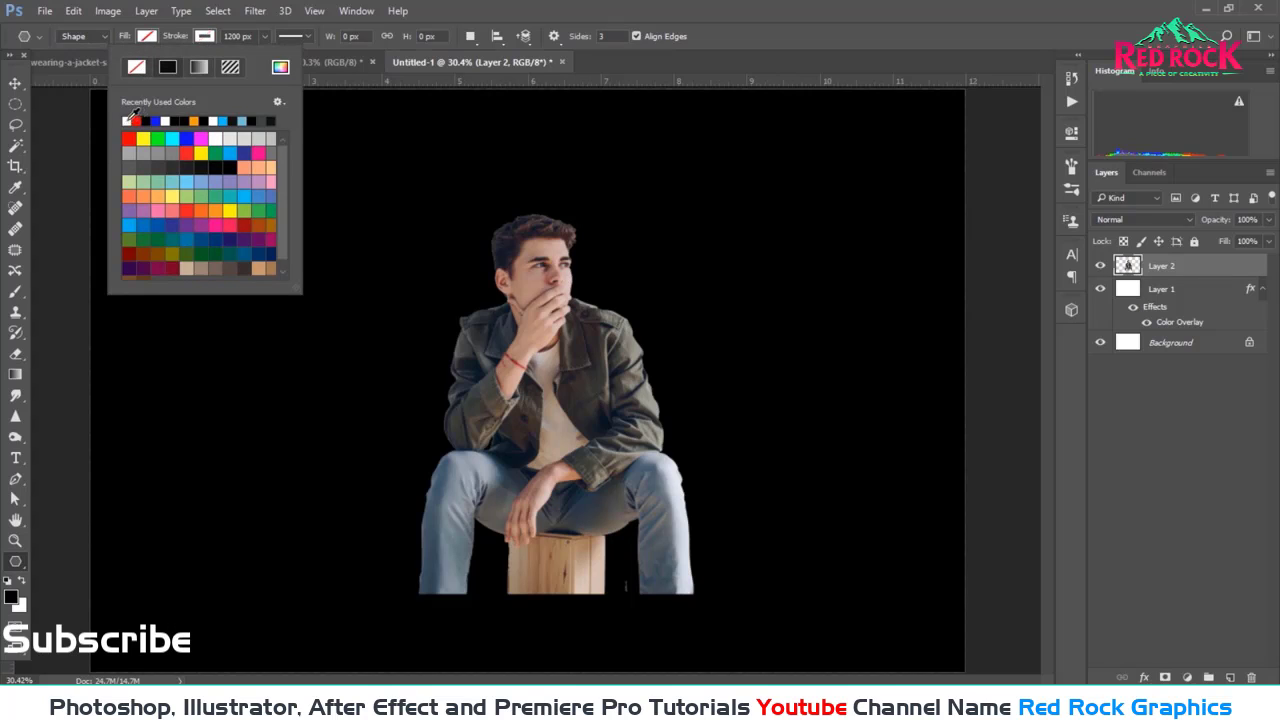
{"action": "left_click", "coordinate": [261, 40]}
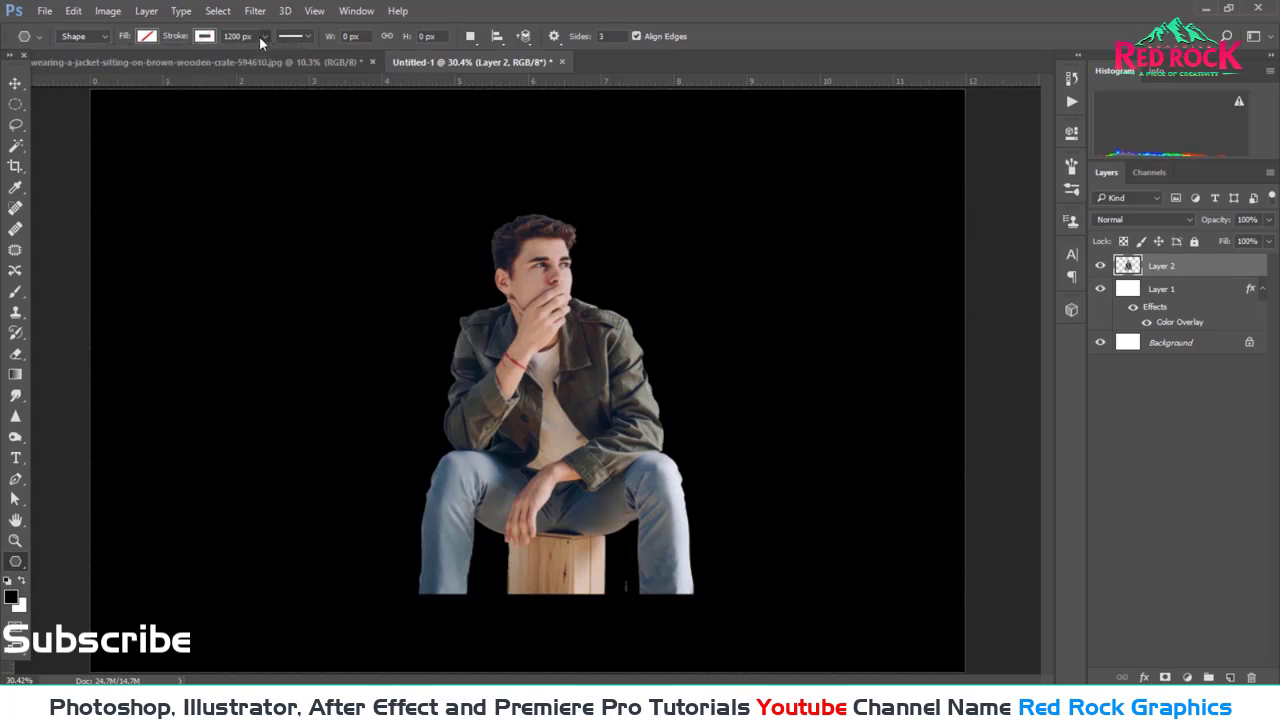
{"action": "left_click_drag", "start_coordinate": [221, 60], "coordinate": [212, 63]}
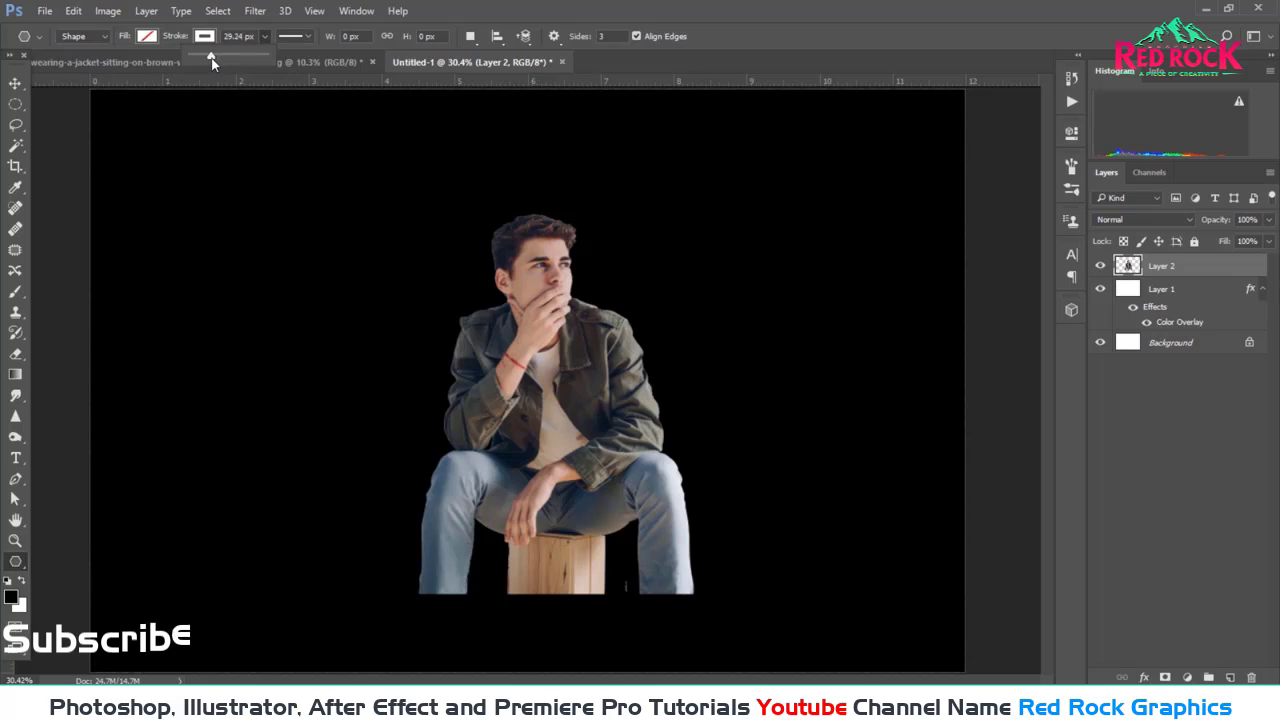
{"action": "left_click_drag", "start_coordinate": [400, 264], "coordinate": [628, 410]}
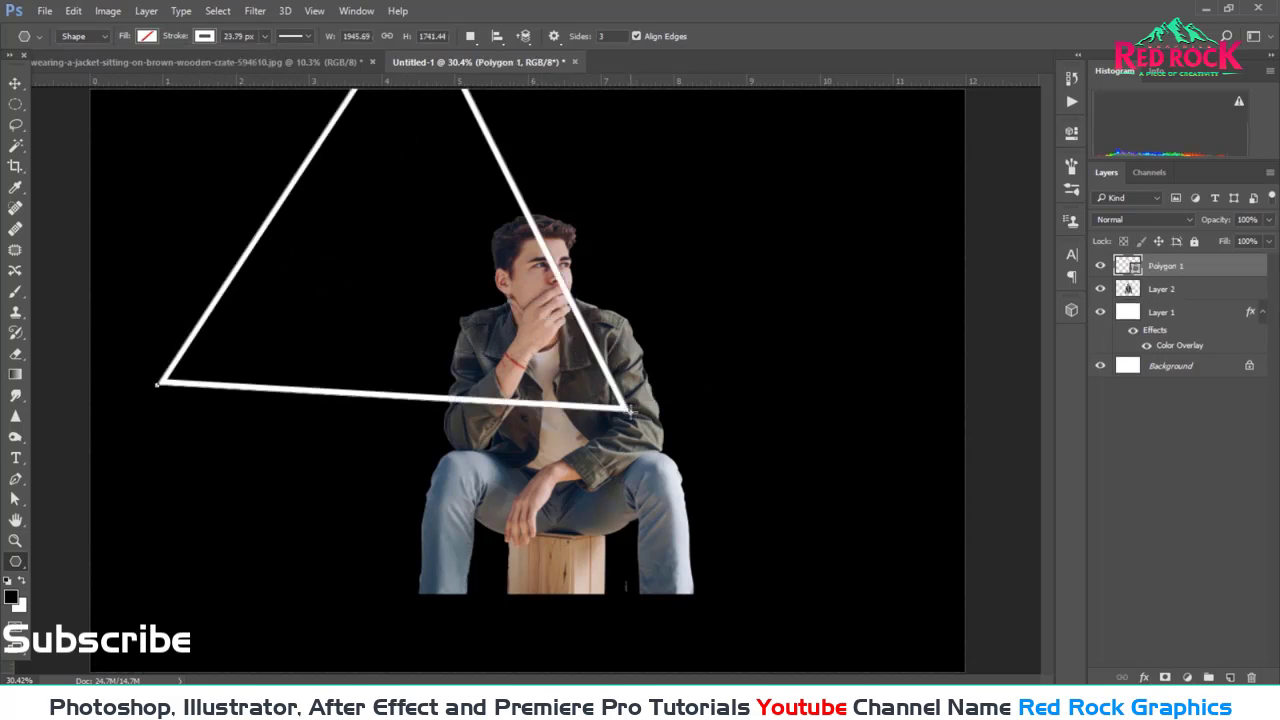
Step: Free-transform the triangle over the seated man, tilting it to about -3.5°
{"action": "left_click", "coordinate": [22, 86]}
{"action": "key", "text": "ctrl+t"}
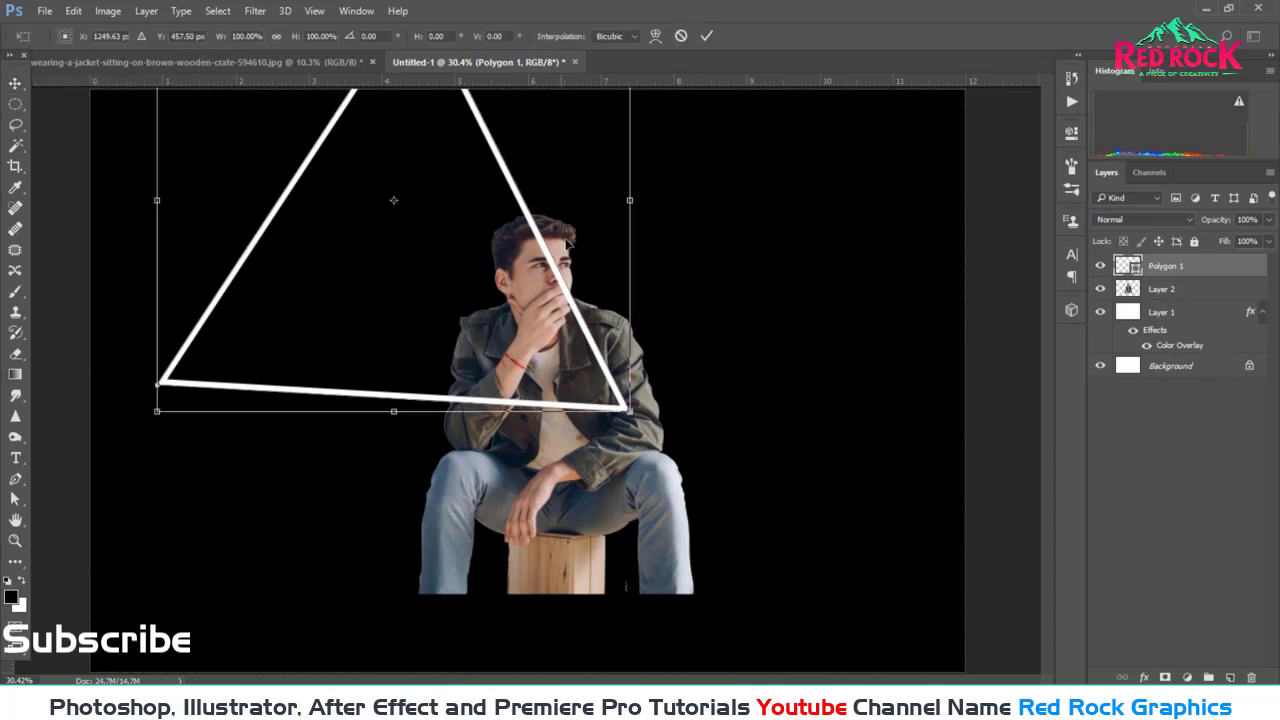
{"action": "left_click_drag", "start_coordinate": [628, 410], "coordinate": [606, 380]}
{"action": "left_click_drag", "start_coordinate": [450, 260], "coordinate": [680, 375]}
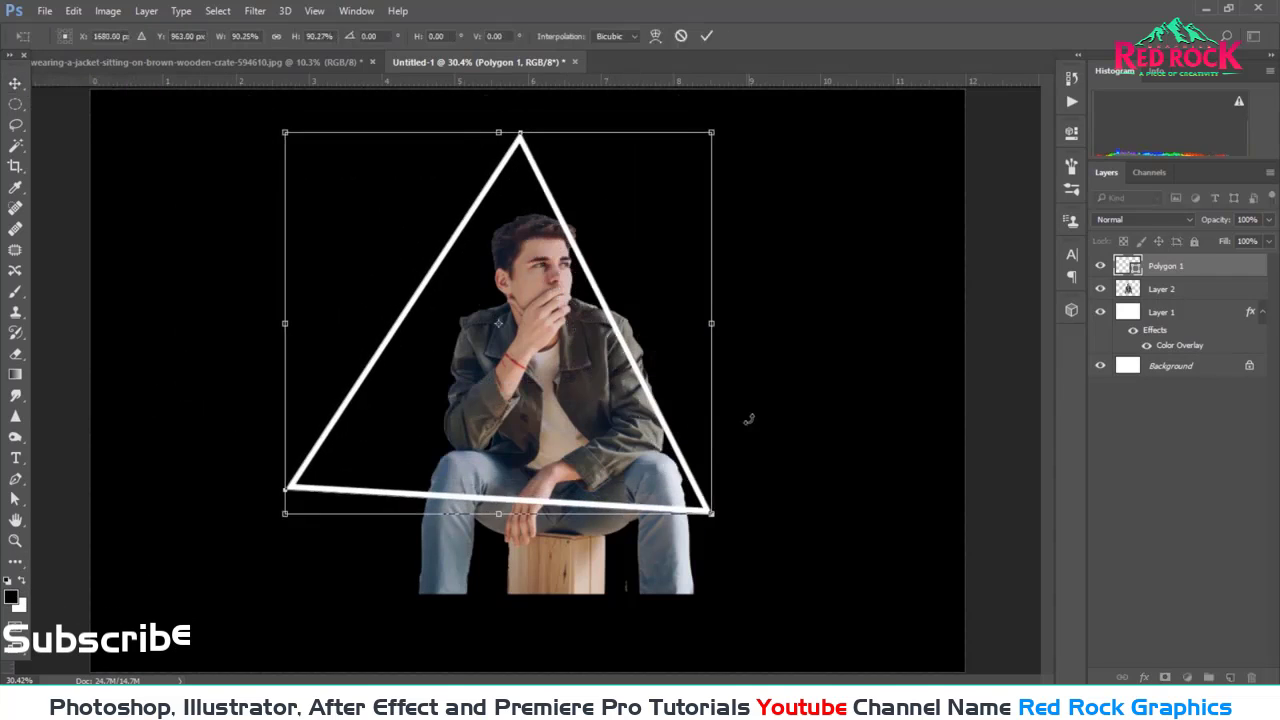
{"action": "left_click_drag", "start_coordinate": [735, 430], "coordinate": [747, 398]}
{"action": "left_click_drag", "start_coordinate": [634, 369], "coordinate": [680, 397]}
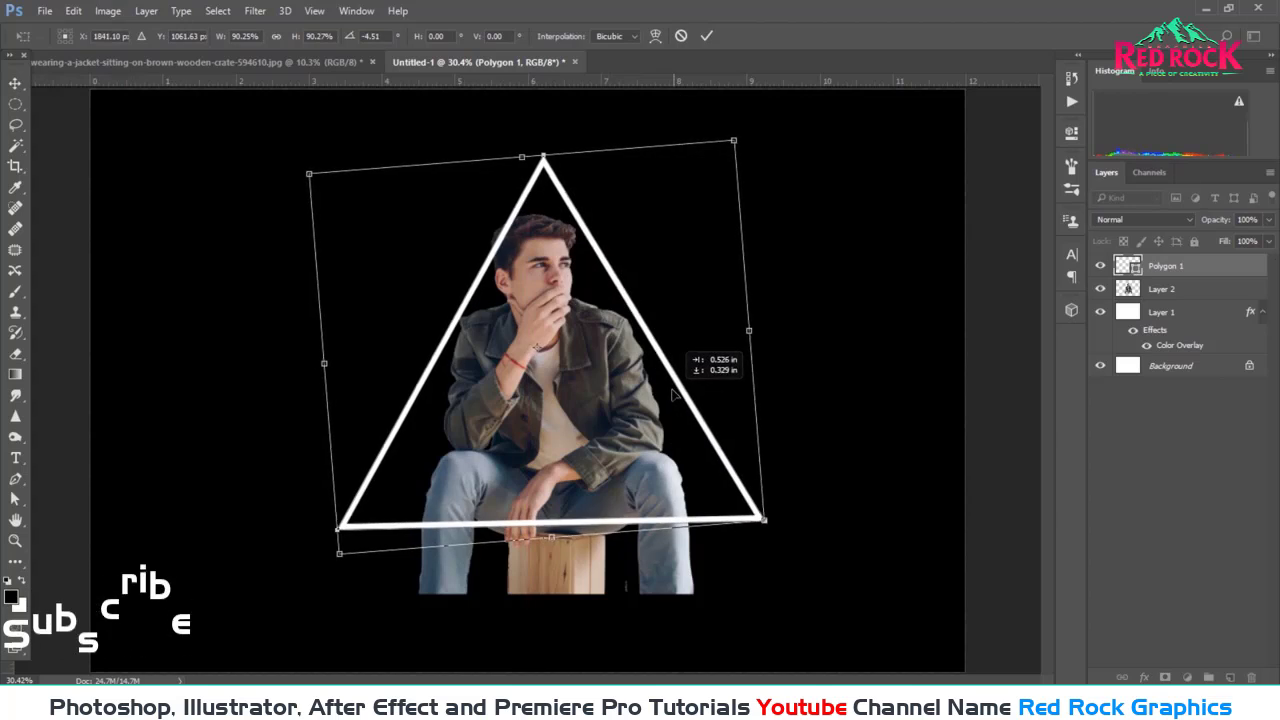
{"action": "left_click_drag", "start_coordinate": [800, 452], "coordinate": [800, 461]}
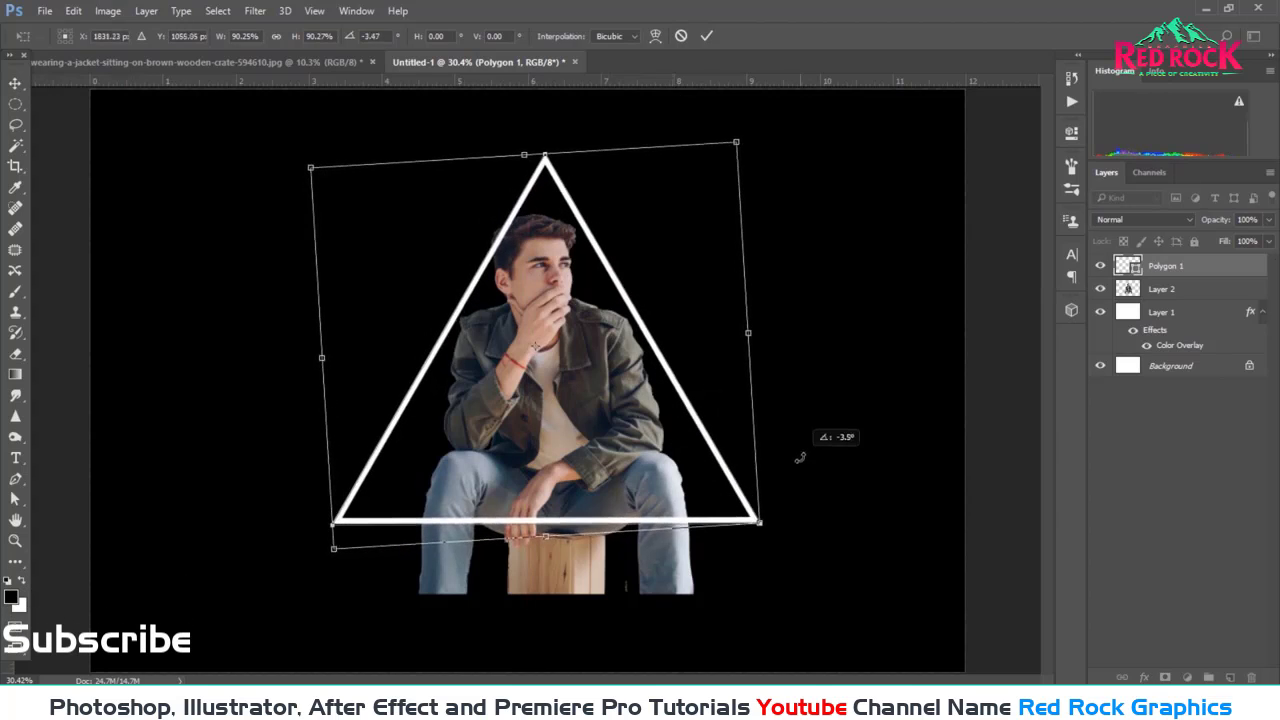
Step: Rotate the triangle 180° and fit it around the man with its point on the crate
{"action": "right_click", "coordinate": [712, 437]}
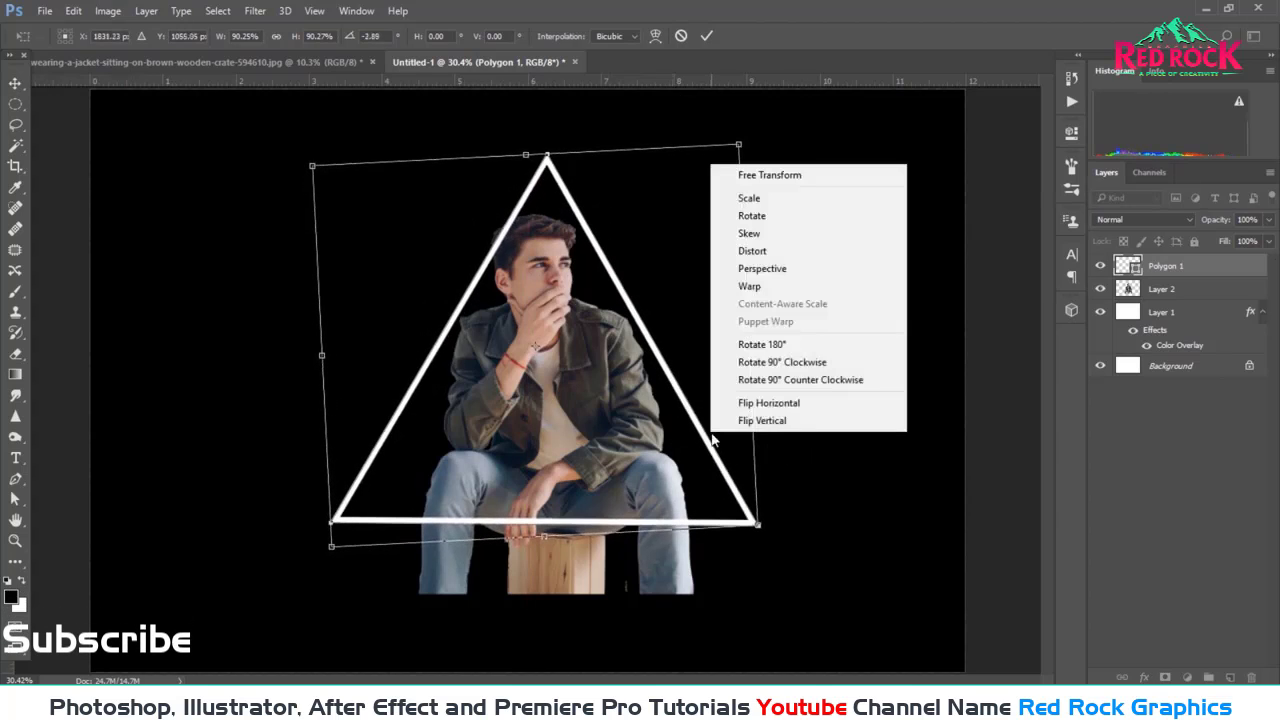
{"action": "left_click", "coordinate": [762, 344]}
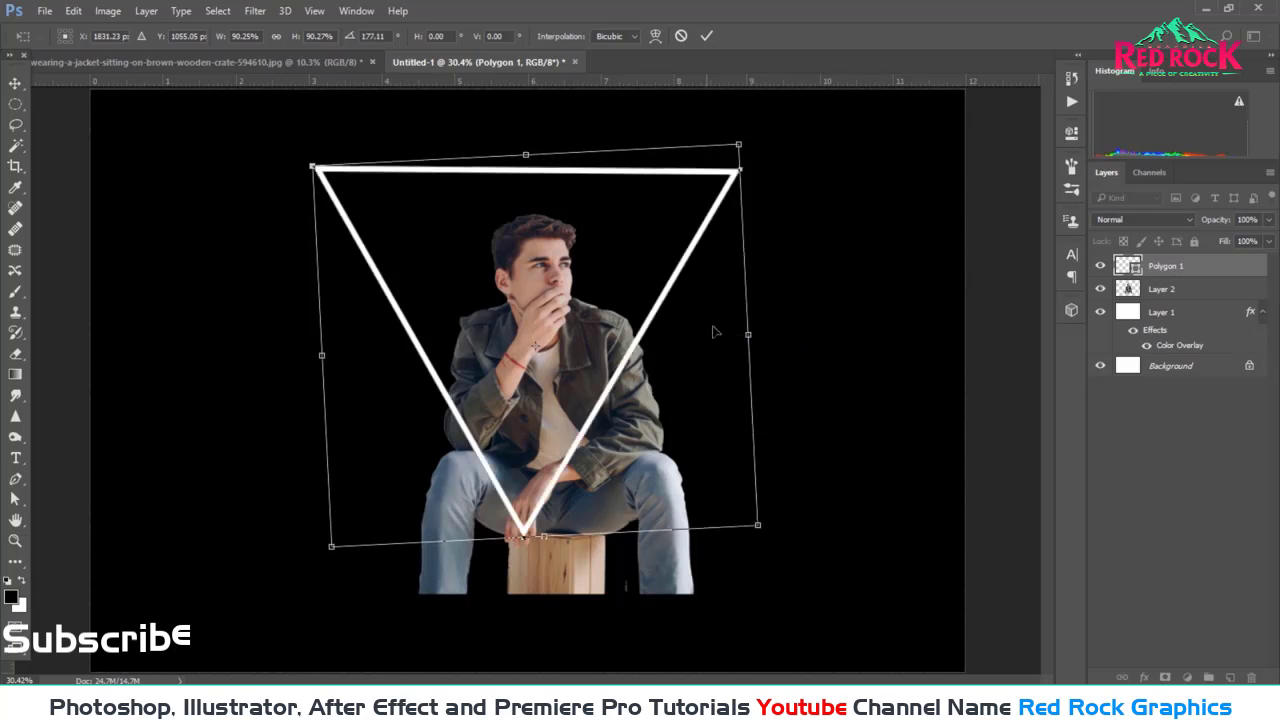
{"action": "left_click_drag", "start_coordinate": [758, 525], "coordinate": [739, 505]}
{"action": "mouse_move", "coordinate": [806, 464]}
{"action": "left_mouse_down"}
{"action": "mouse_move", "coordinate": [771, 405]}
{"action": "mouse_move", "coordinate": [716, 455]}
{"action": "left_mouse_up"}
{"action": "left_click_drag", "start_coordinate": [768, 573], "coordinate": [760, 568]}
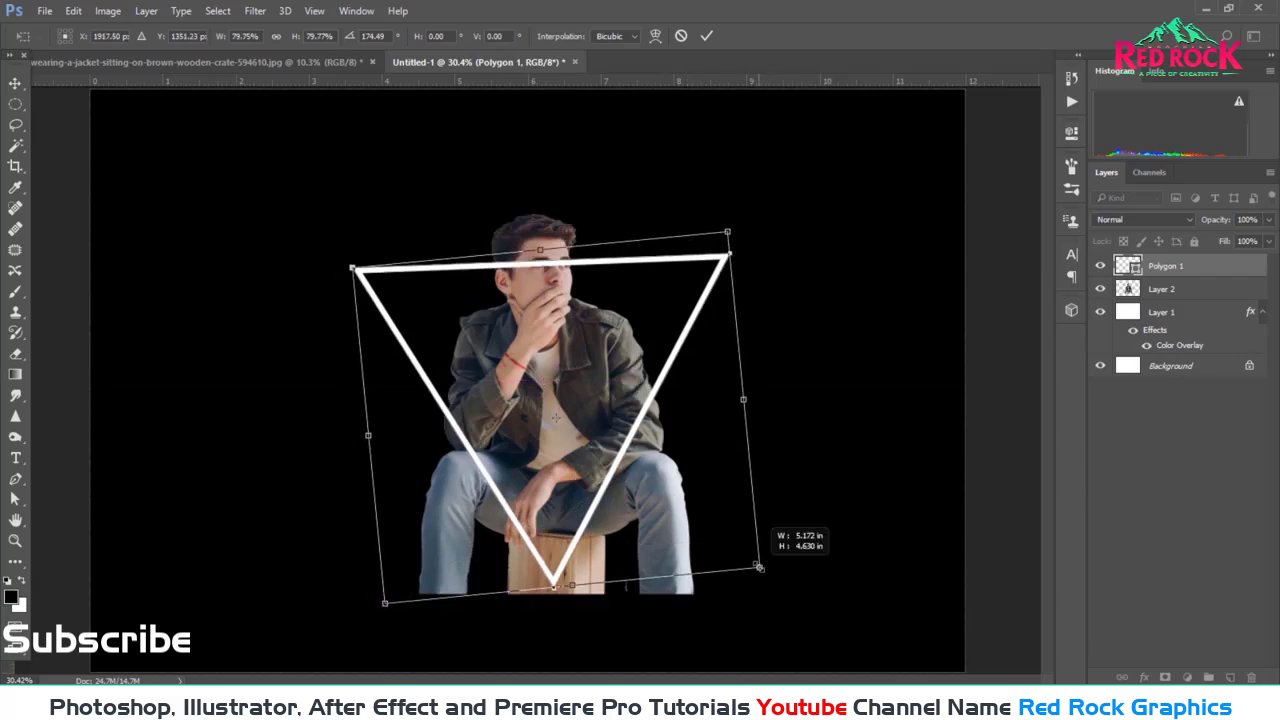
{"action": "left_click_drag", "start_coordinate": [680, 430], "coordinate": [705, 395]}
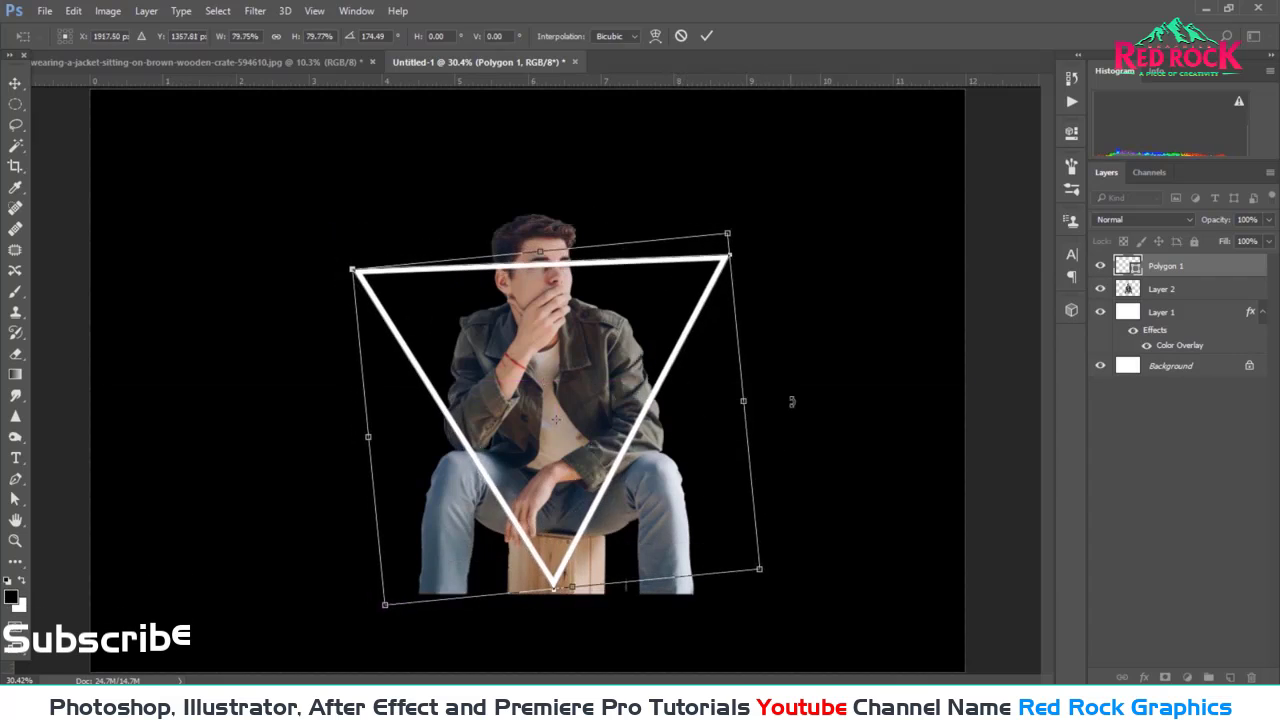
{"action": "left_click_drag", "start_coordinate": [791, 400], "coordinate": [786, 406]}
{"action": "key", "text": "Return"}
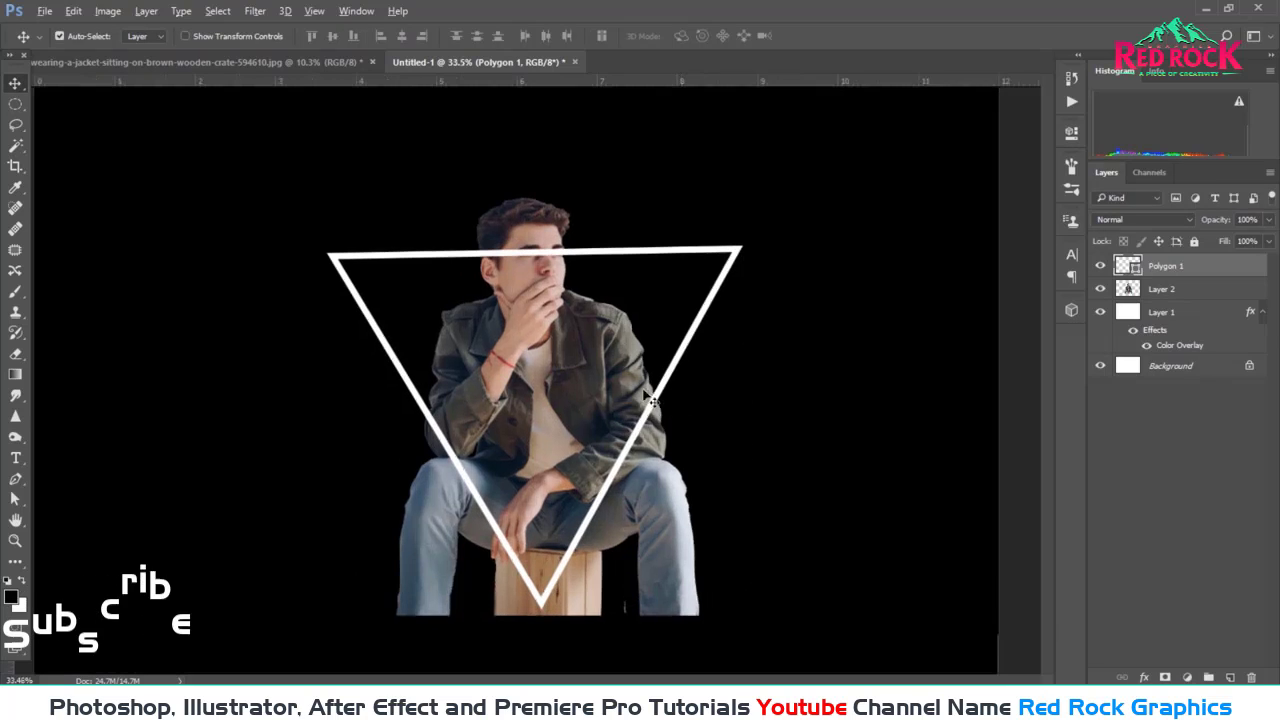
Step: Re-level the triangle to about -1.2° and nudge it slightly left
{"action": "key", "text": "ctrl+t"}
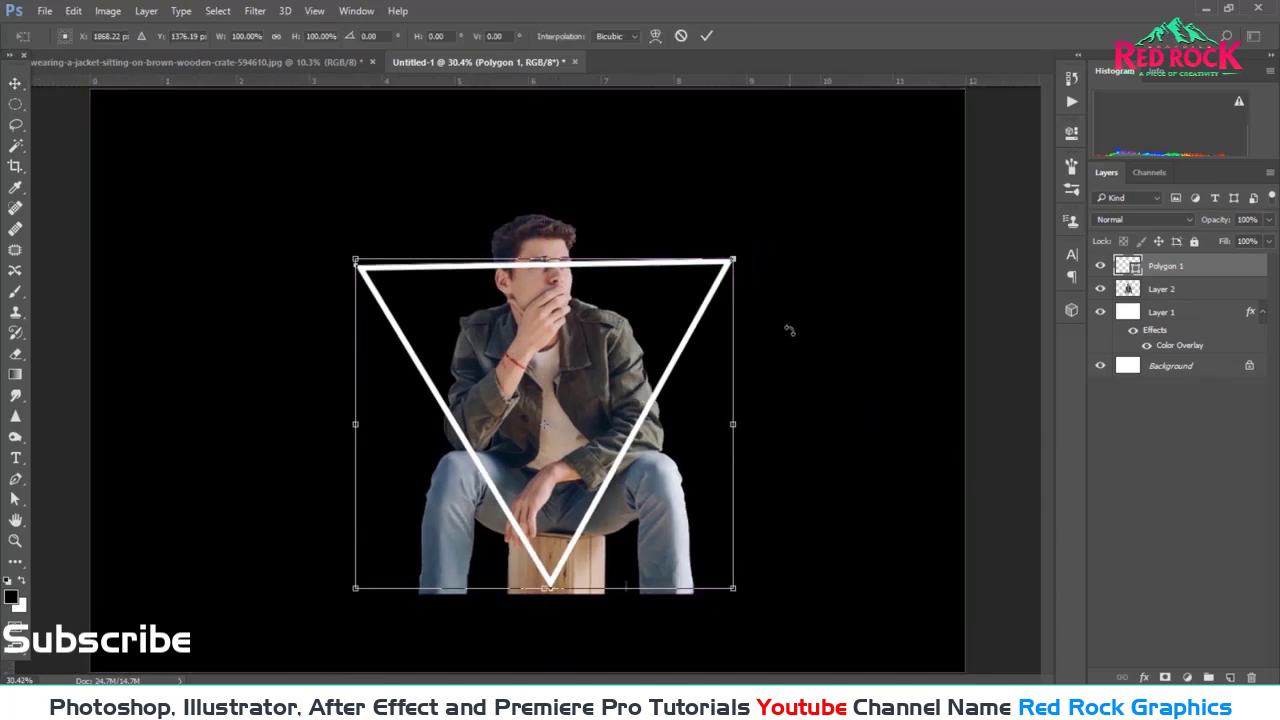
{"action": "left_click_drag", "start_coordinate": [789, 330], "coordinate": [786, 310]}
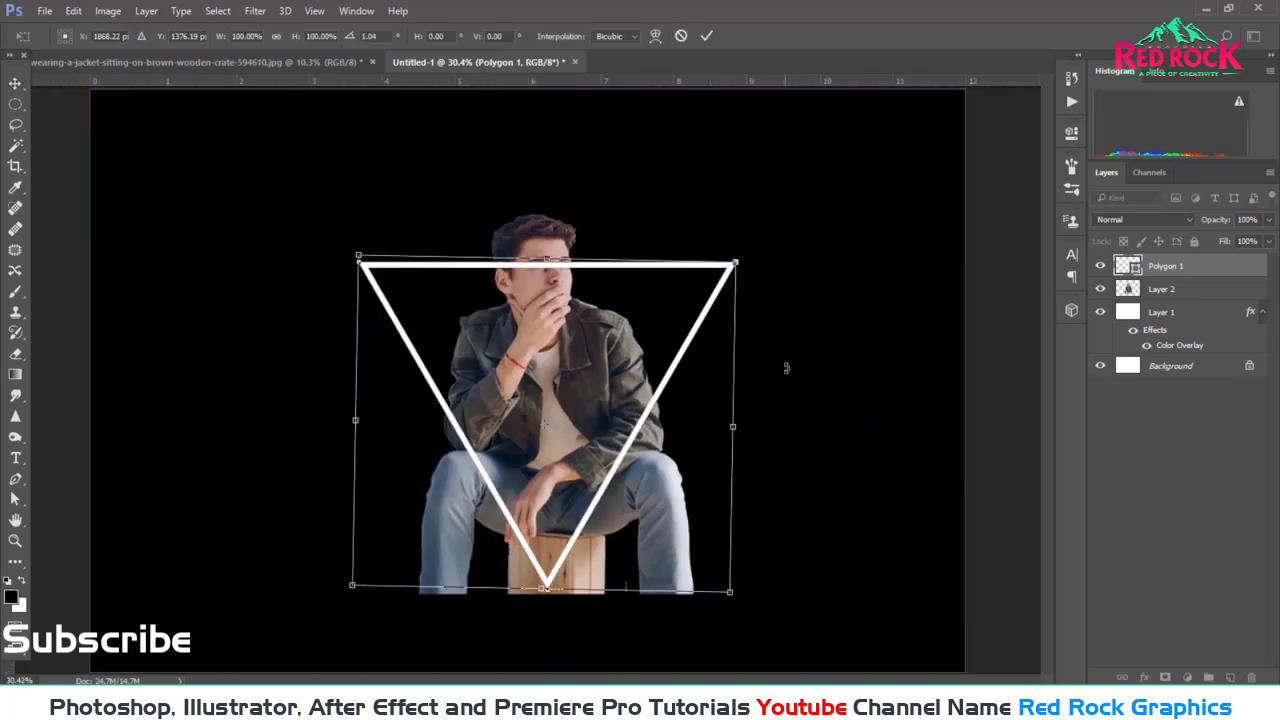
{"action": "left_click_drag", "start_coordinate": [786, 368], "coordinate": [806, 357]}
{"action": "key", "text": "Return"}
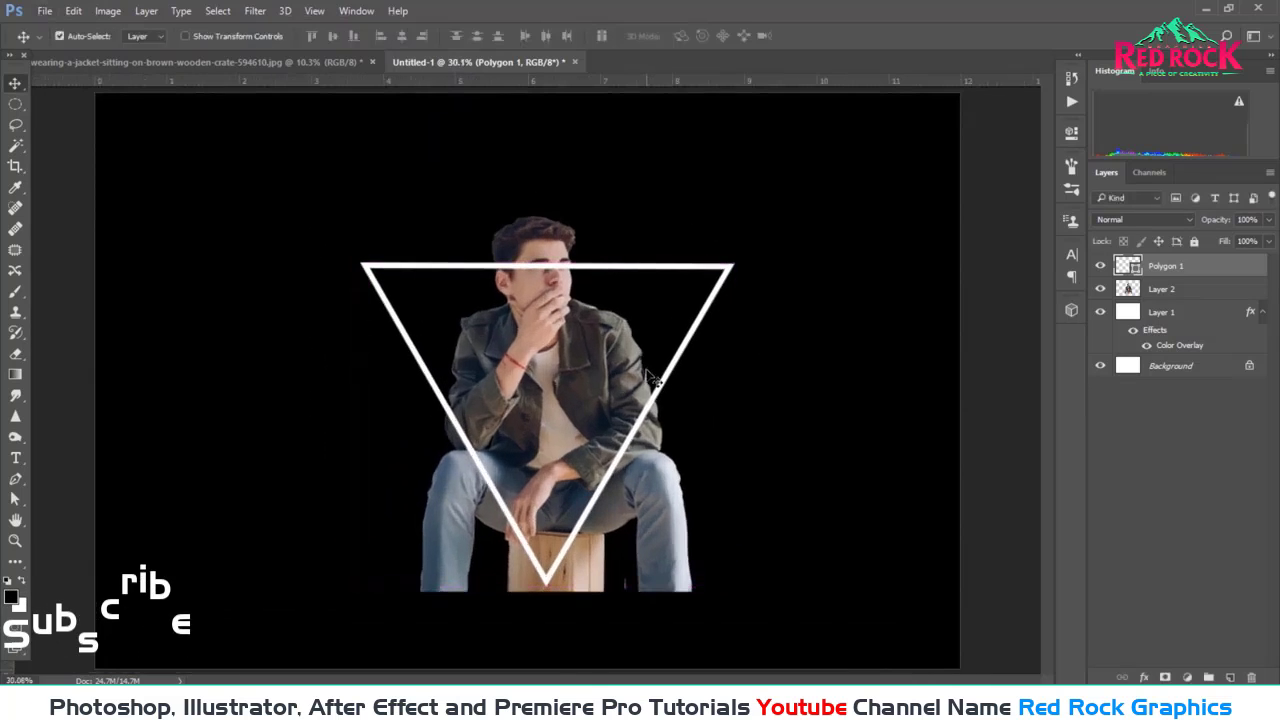
{"action": "scroll", "coordinate": [574, 267], "scroll_direction": "up", "scroll_amount": 3}
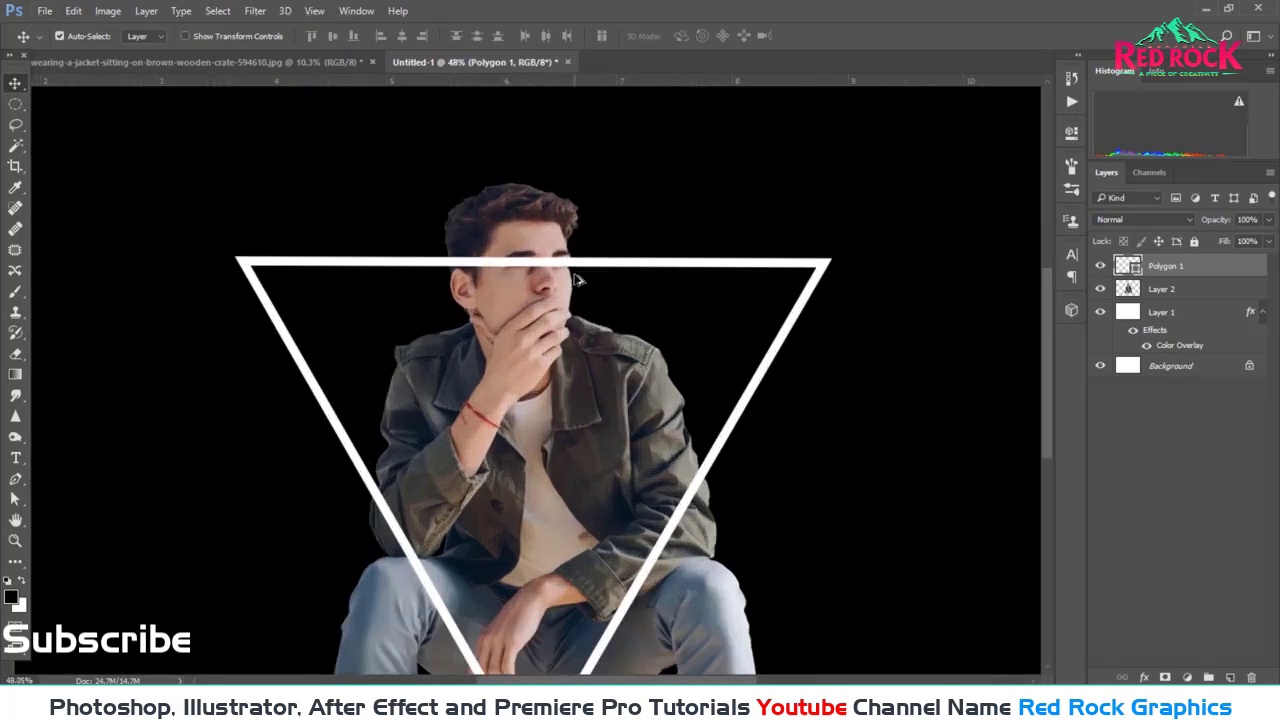
{"action": "left_click_drag", "start_coordinate": [574, 267], "coordinate": [565, 265]}
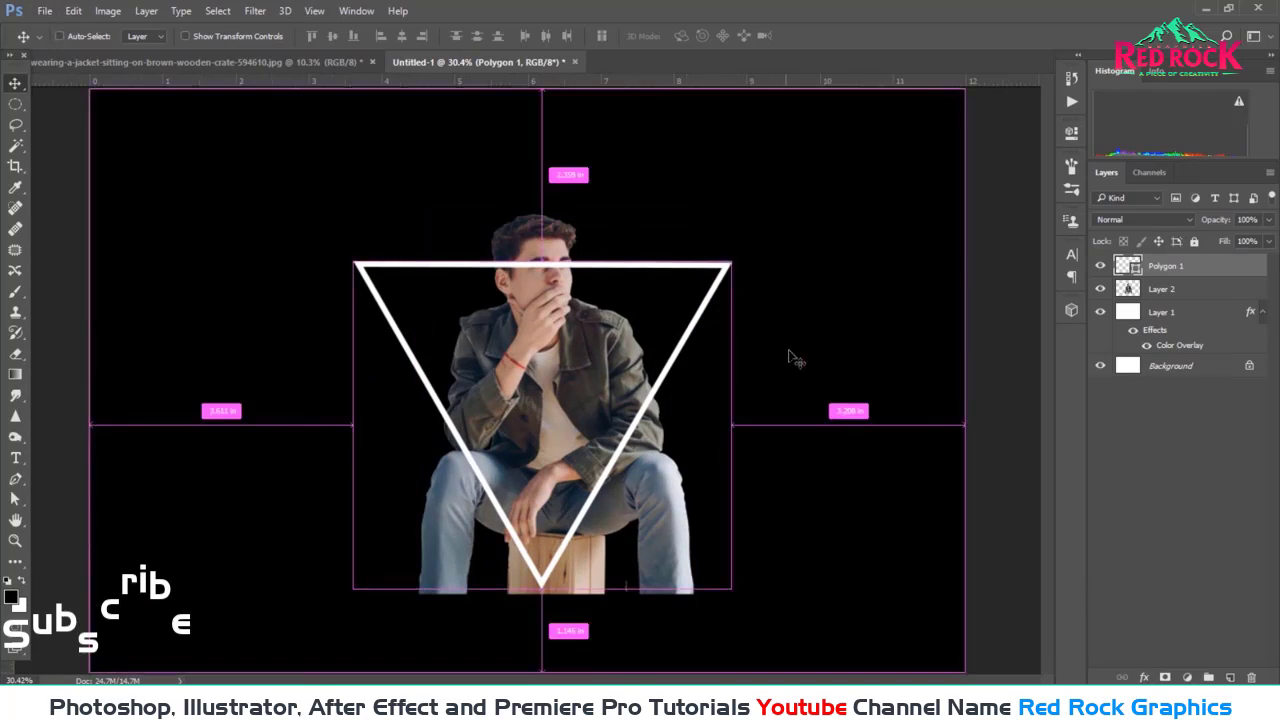
{"action": "key", "text": "ctrl+t"}
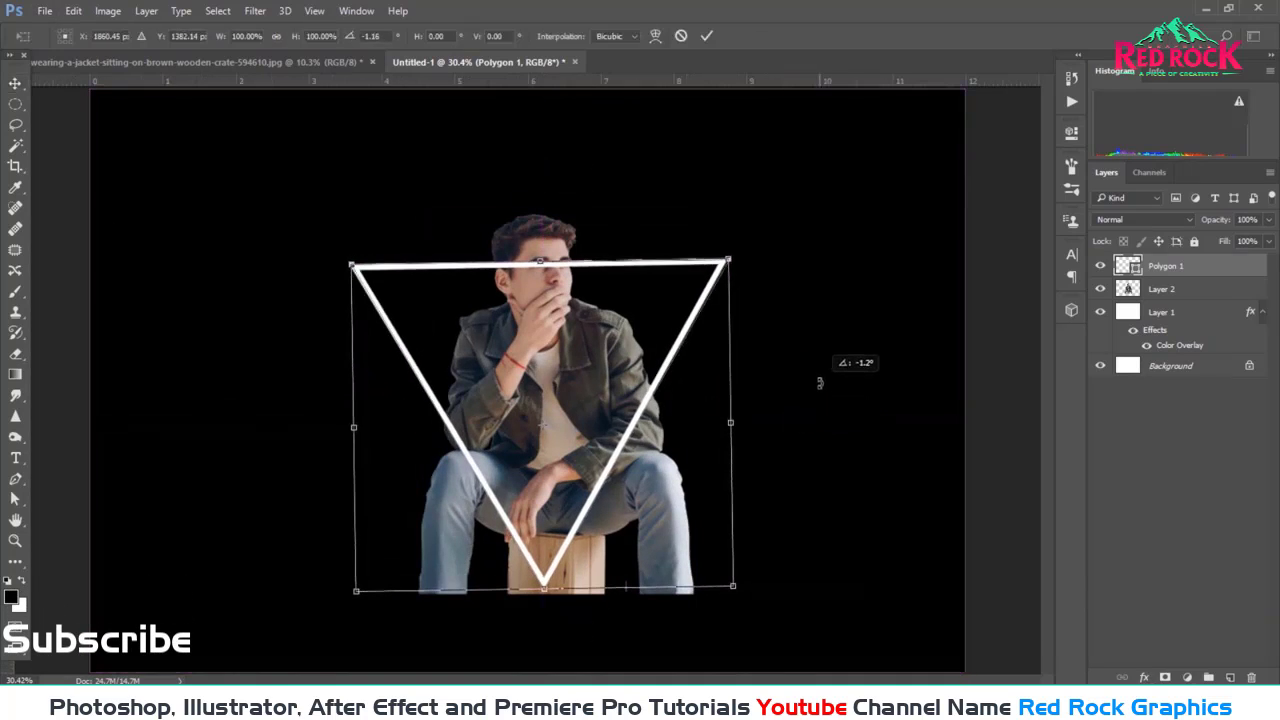
{"action": "key", "text": "Return"}
{"action": "scroll", "coordinate": [585, 473], "scroll_direction": "up", "scroll_amount": 3}
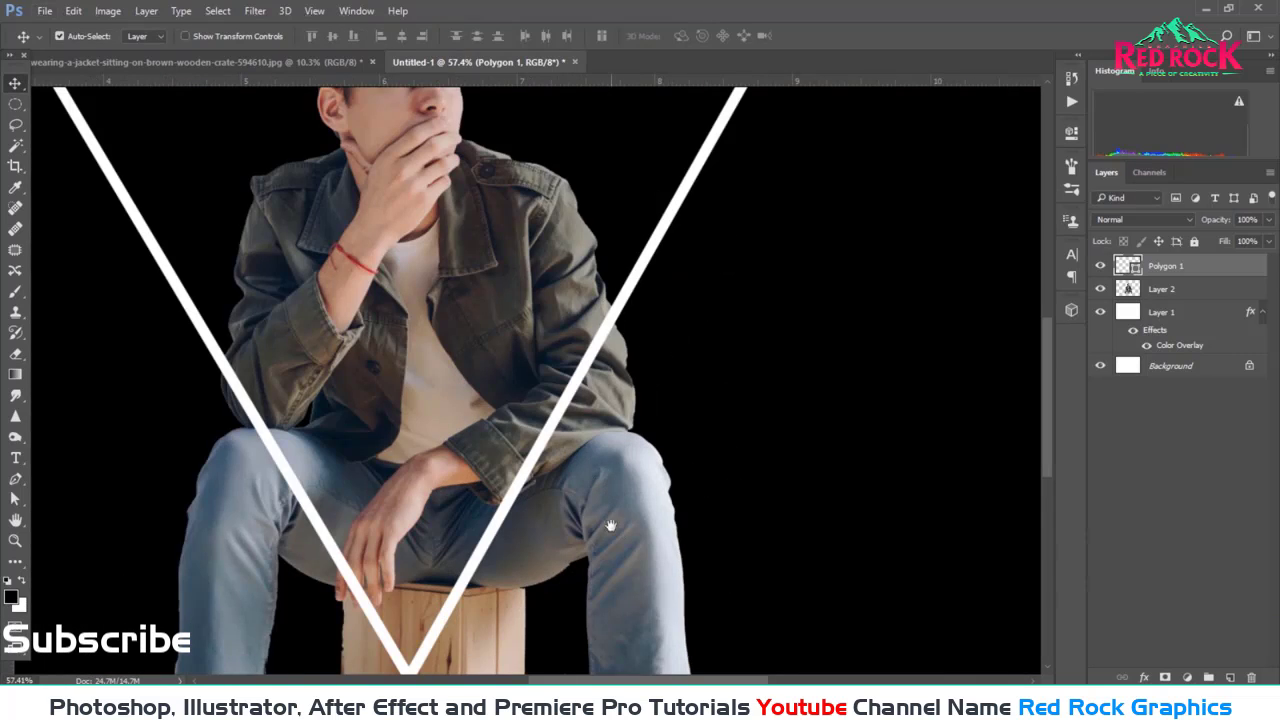
{"action": "scroll", "coordinate": [610, 525], "scroll_direction": "down", "scroll_amount": 3}
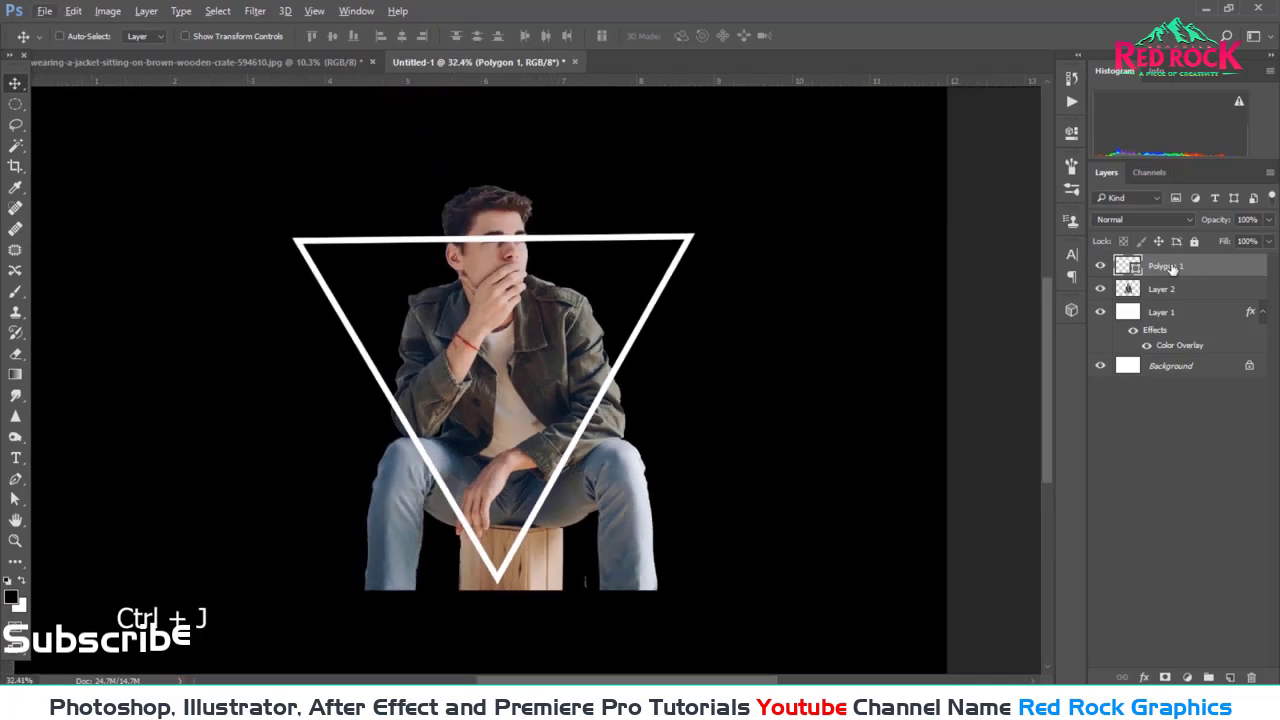
Step: Duplicate the triangle as Polygon 1 copy and open Polygon 1's Layer Style dialog
{"action": "key", "text": "ctrl+j"}
{"action": "double_click", "coordinate": [1168, 289]}
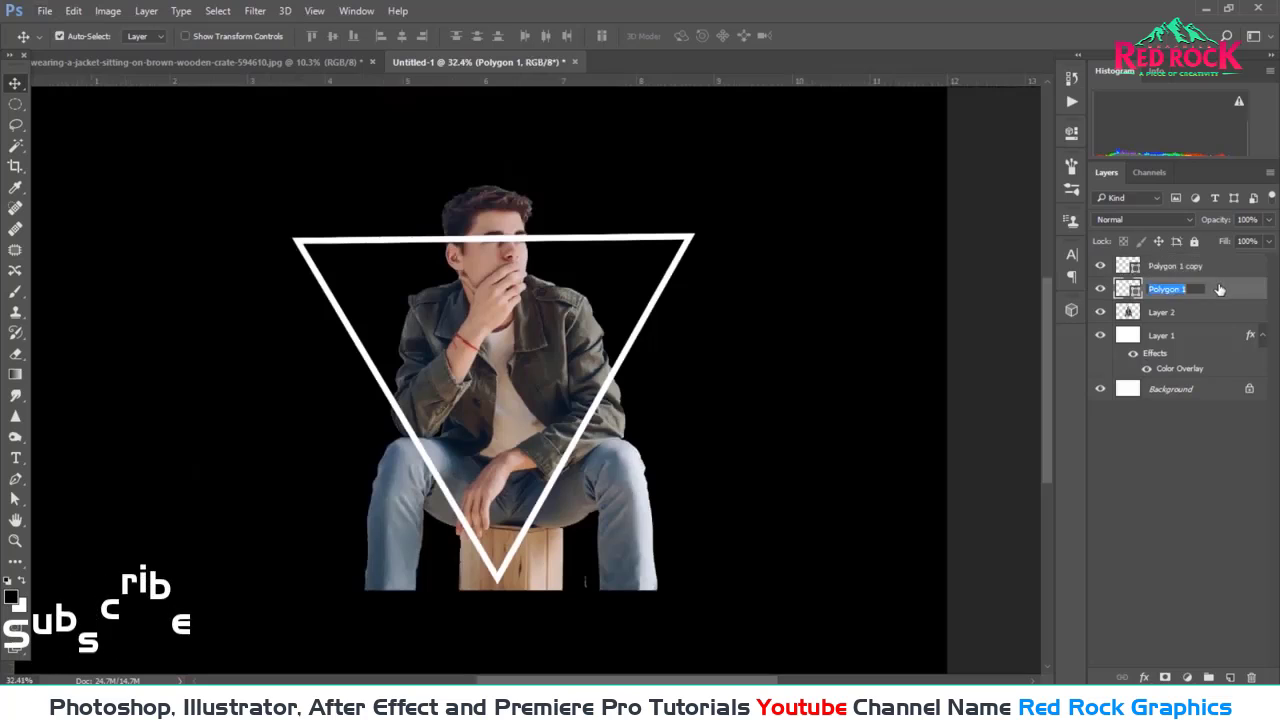
{"action": "left_click", "coordinate": [1250, 296], "text": "ctrl"}
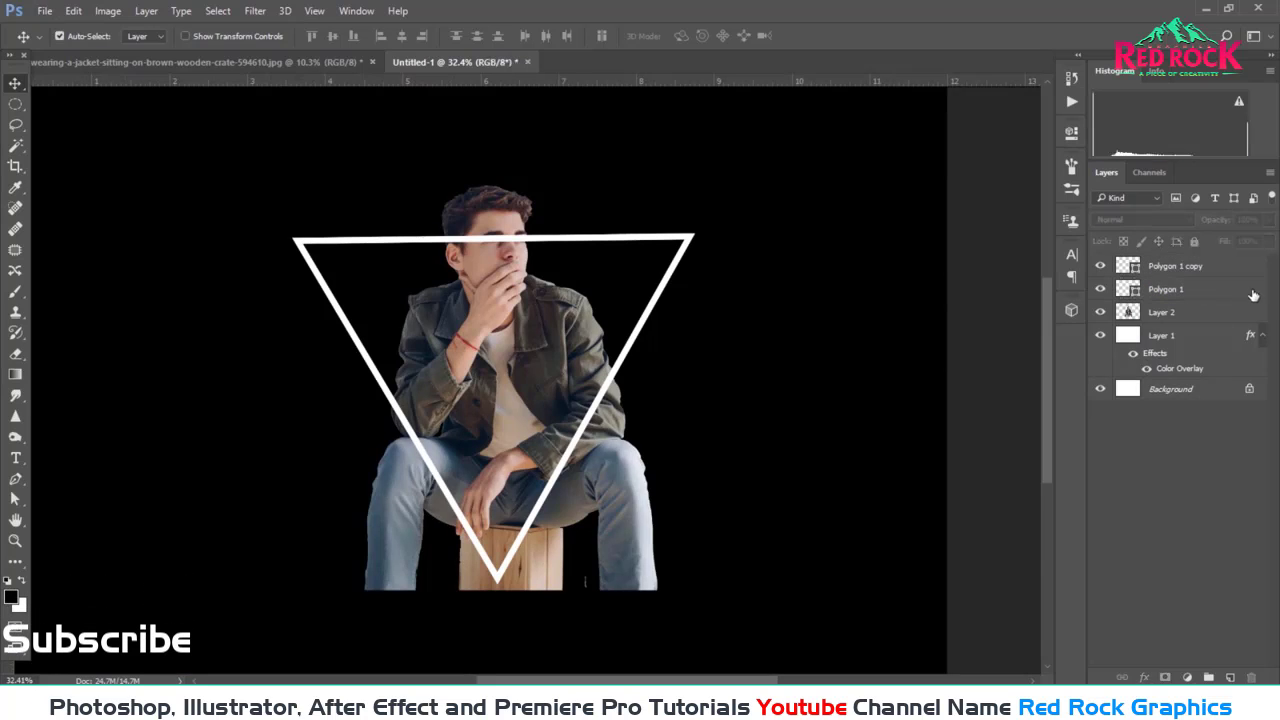
{"action": "double_click", "coordinate": [1253, 295]}
{"action": "left_click_drag", "start_coordinate": [463, 127], "coordinate": [840, 158]}
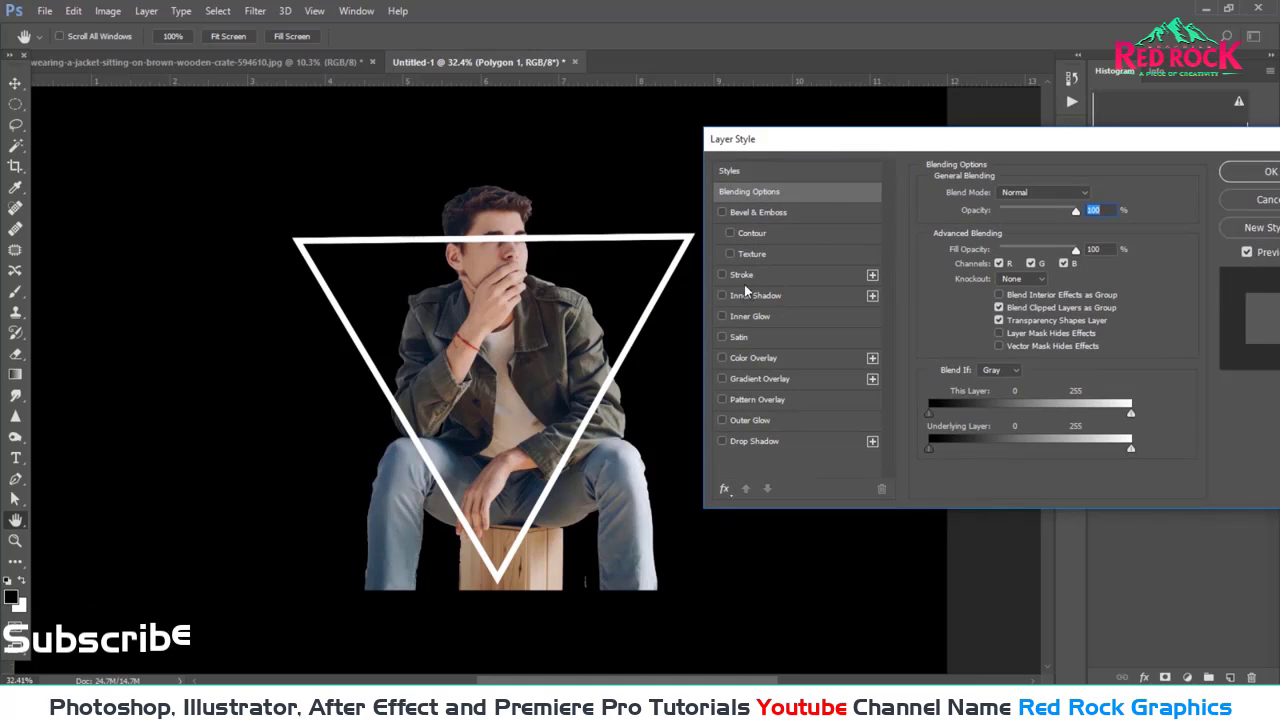
Step: Add a red-left, blue-right gradient Stroke at 4°, about 23 px wide, to Polygon 1
{"action": "left_click", "coordinate": [748, 275]}
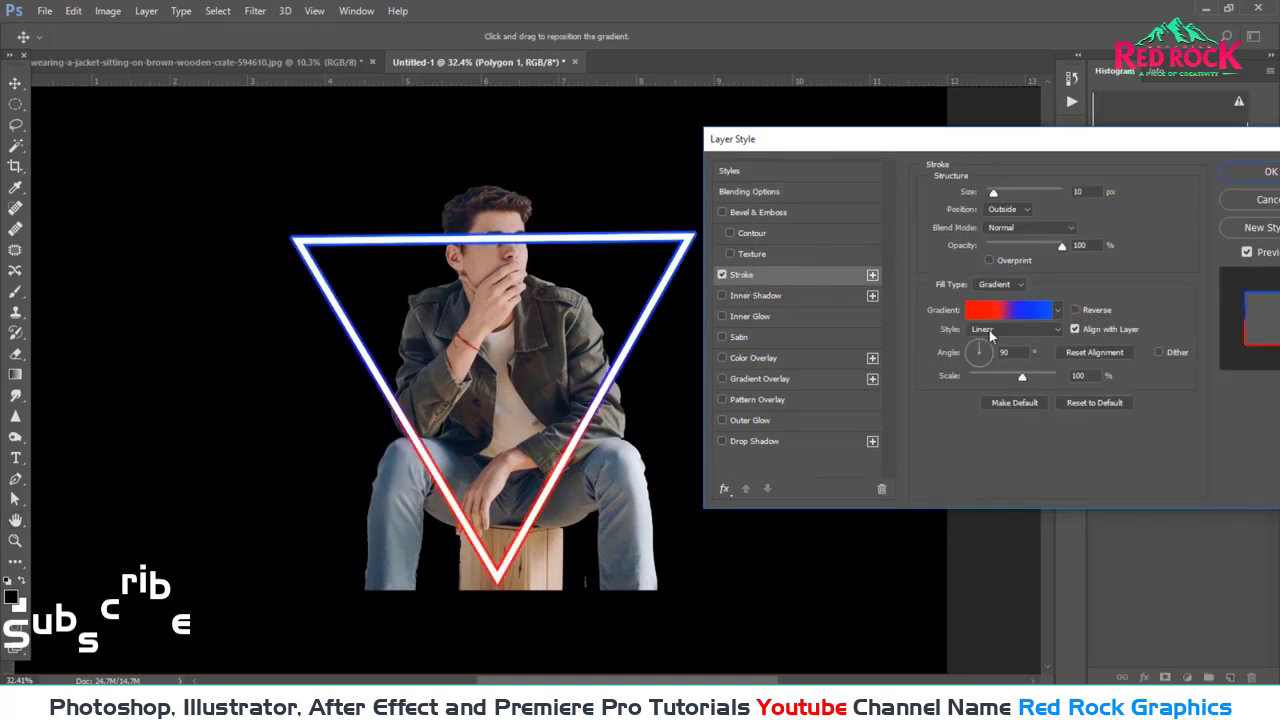
{"action": "left_click", "coordinate": [1012, 318]}
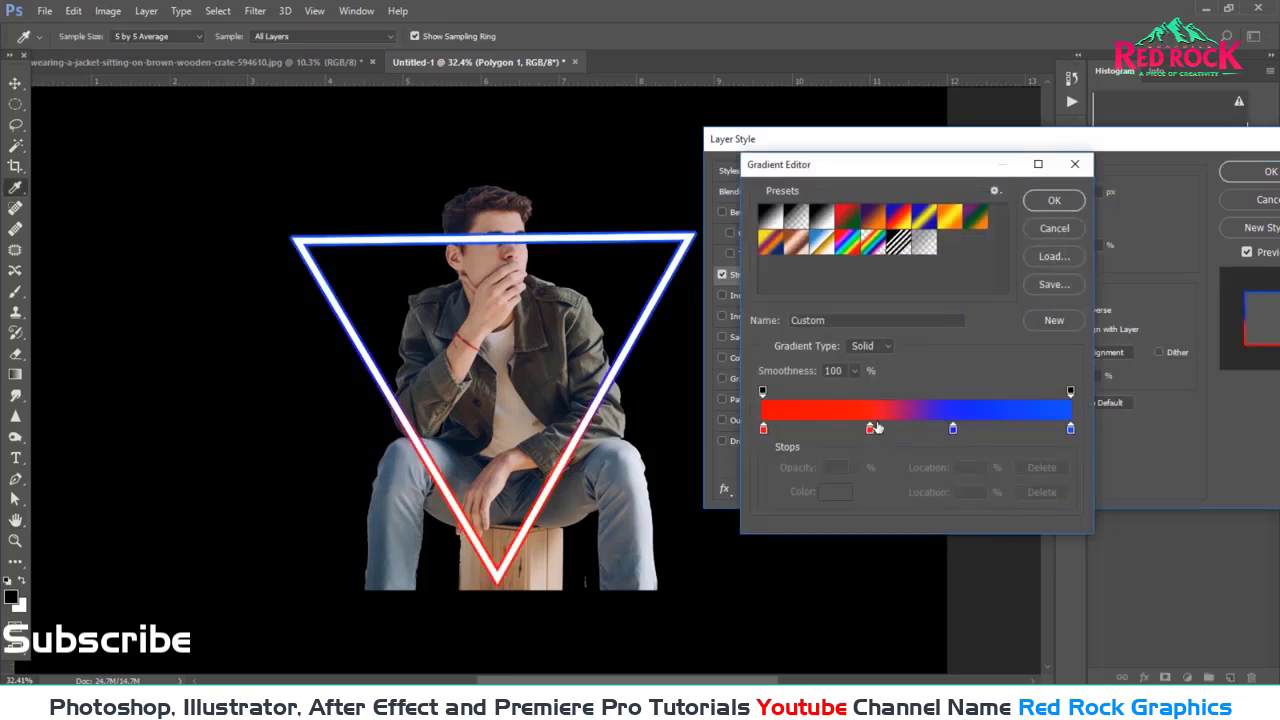
{"action": "key", "text": "Return"}
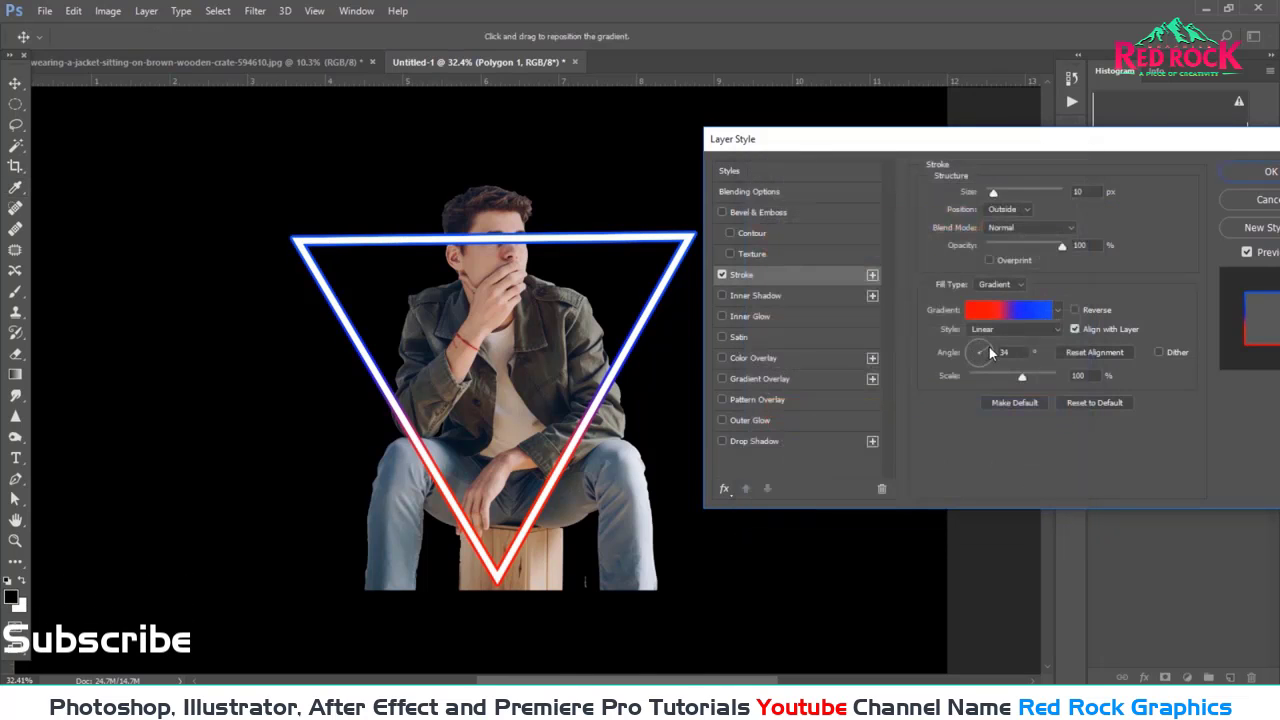
{"action": "left_click", "coordinate": [991, 357]}
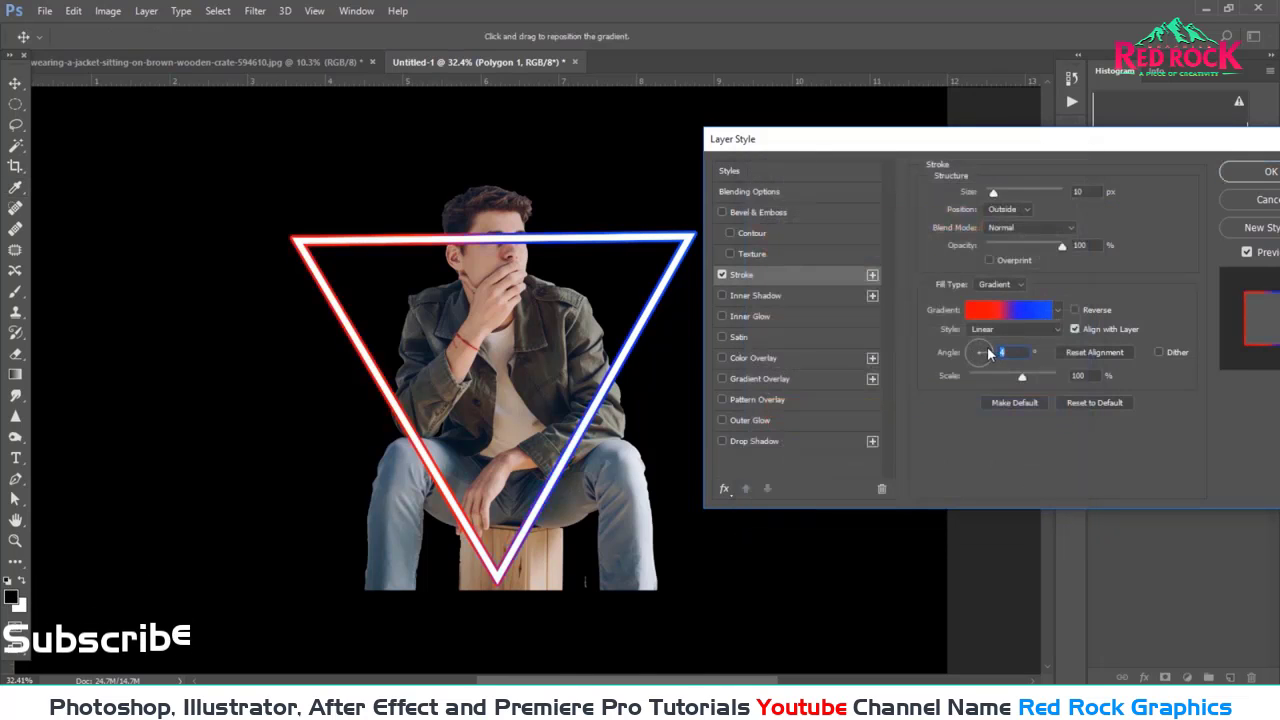
{"action": "left_click_drag", "start_coordinate": [995, 199], "coordinate": [996, 200]}
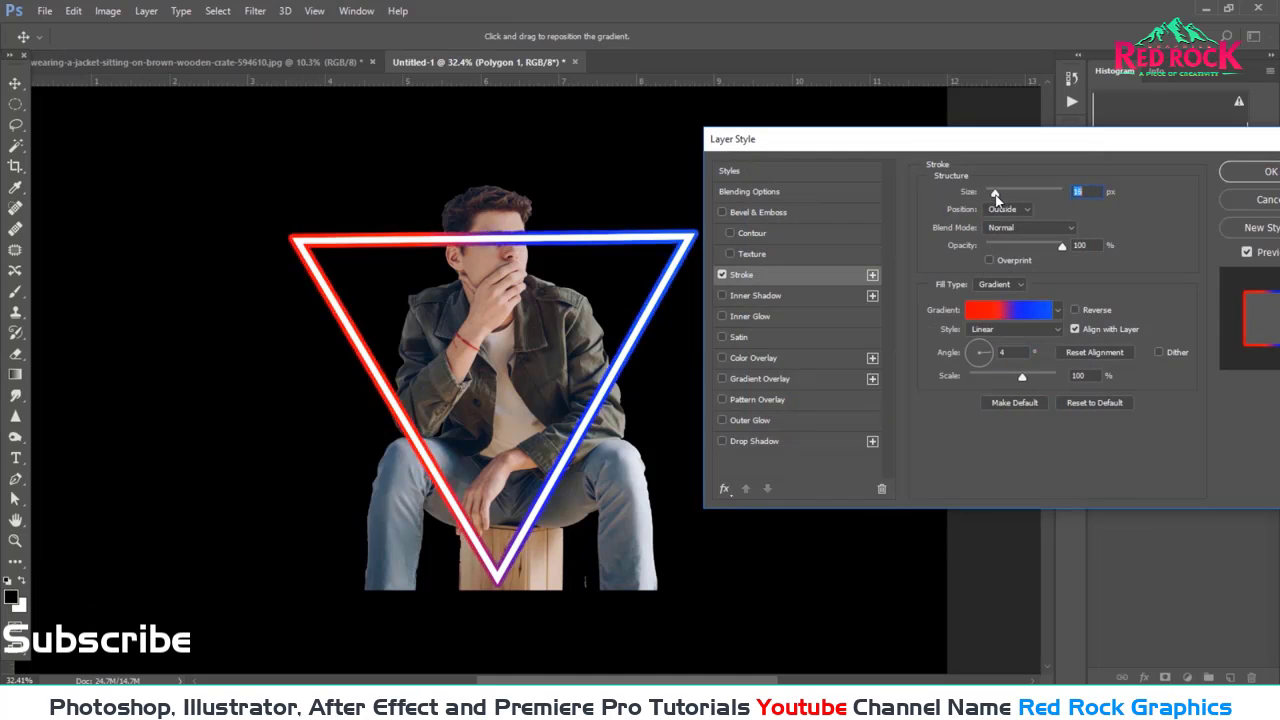
{"action": "left_click_drag", "start_coordinate": [997, 200], "coordinate": [998, 199]}
{"action": "left_click", "coordinate": [1232, 172]}
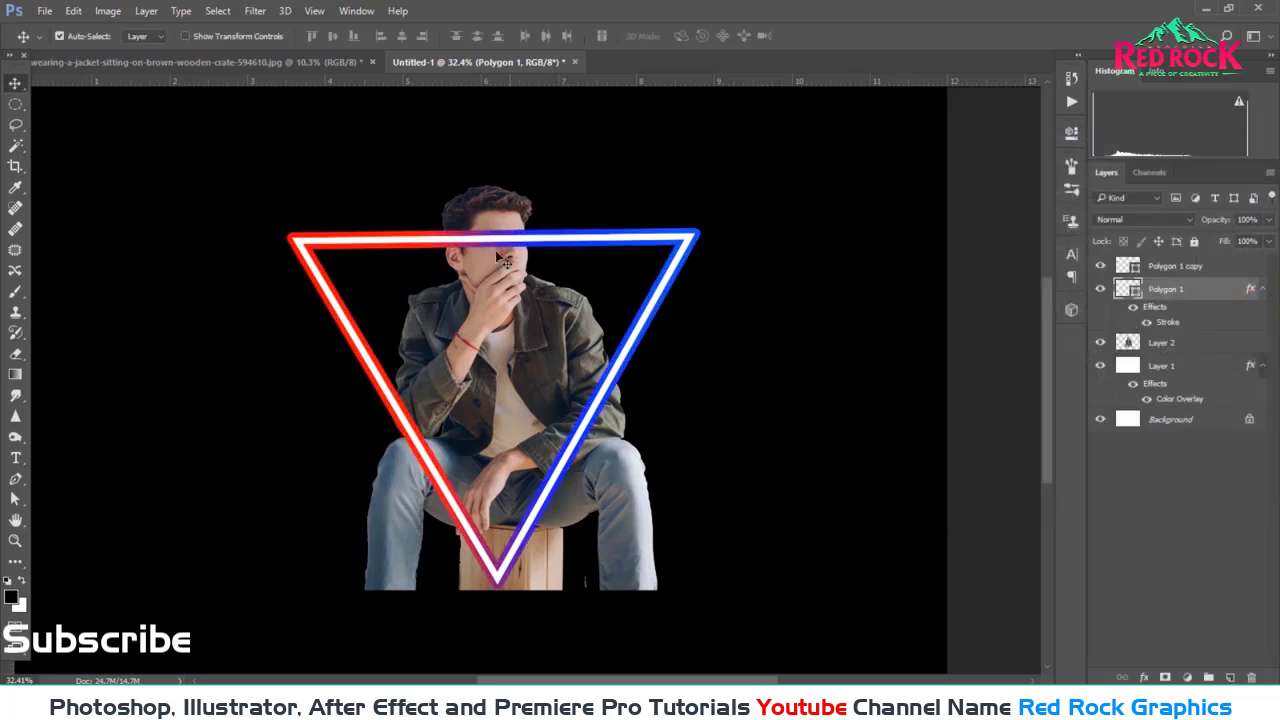
{"action": "left_click", "coordinate": [262, 14]}
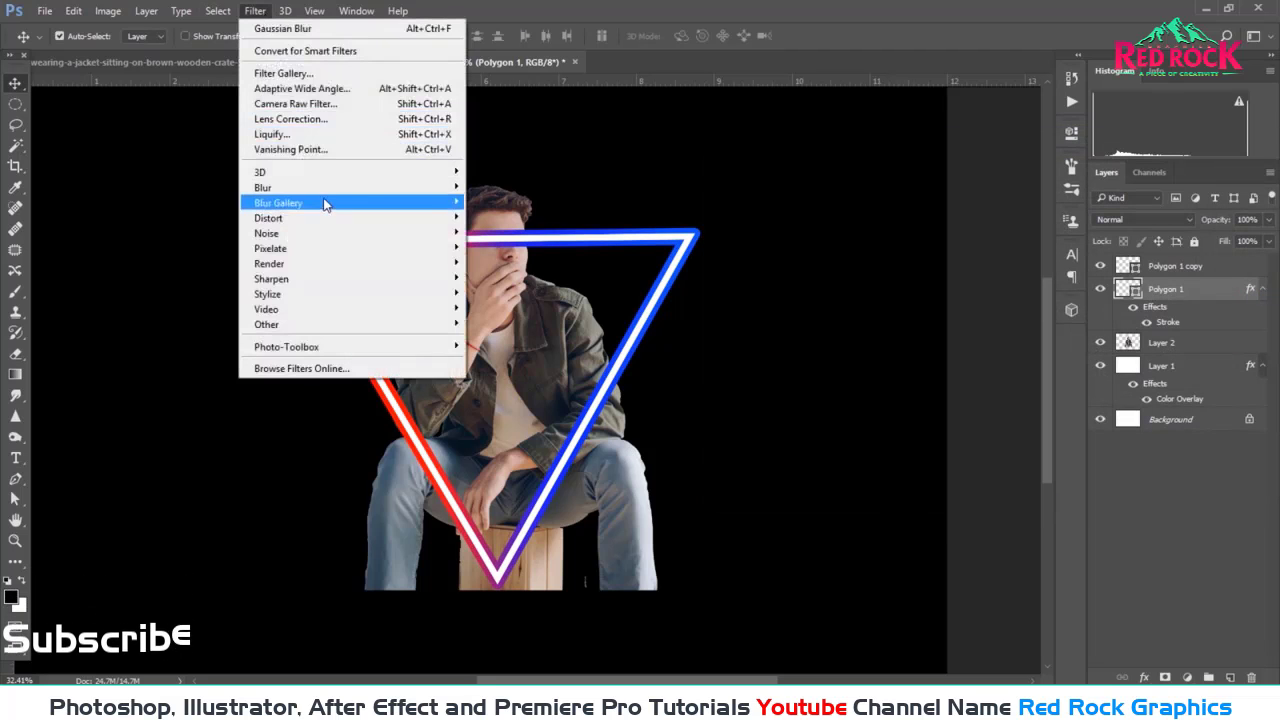
{"action": "mouse_move", "coordinate": [300, 187]}
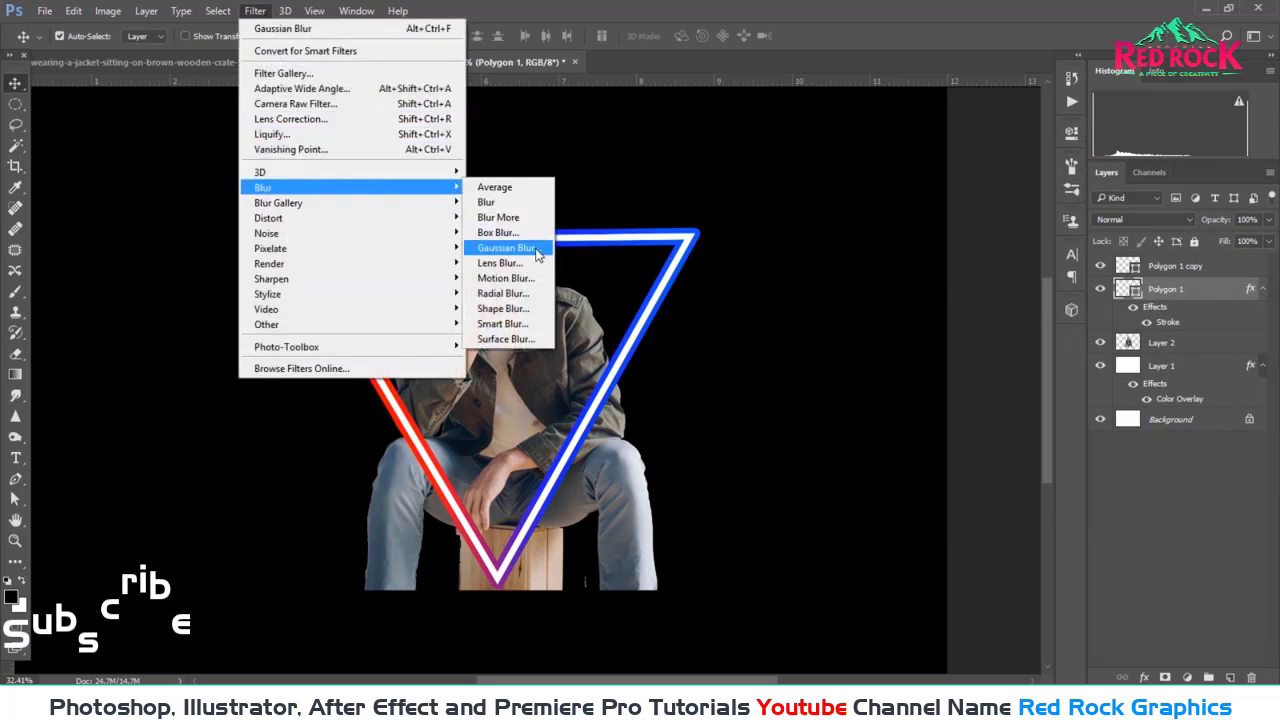
Step: Apply a smart-filter Gaussian Blur of about 37 px to Polygon 1 for a soft glow
{"action": "left_click", "coordinate": [484, 247]}
{"action": "left_click", "coordinate": [600, 275]}
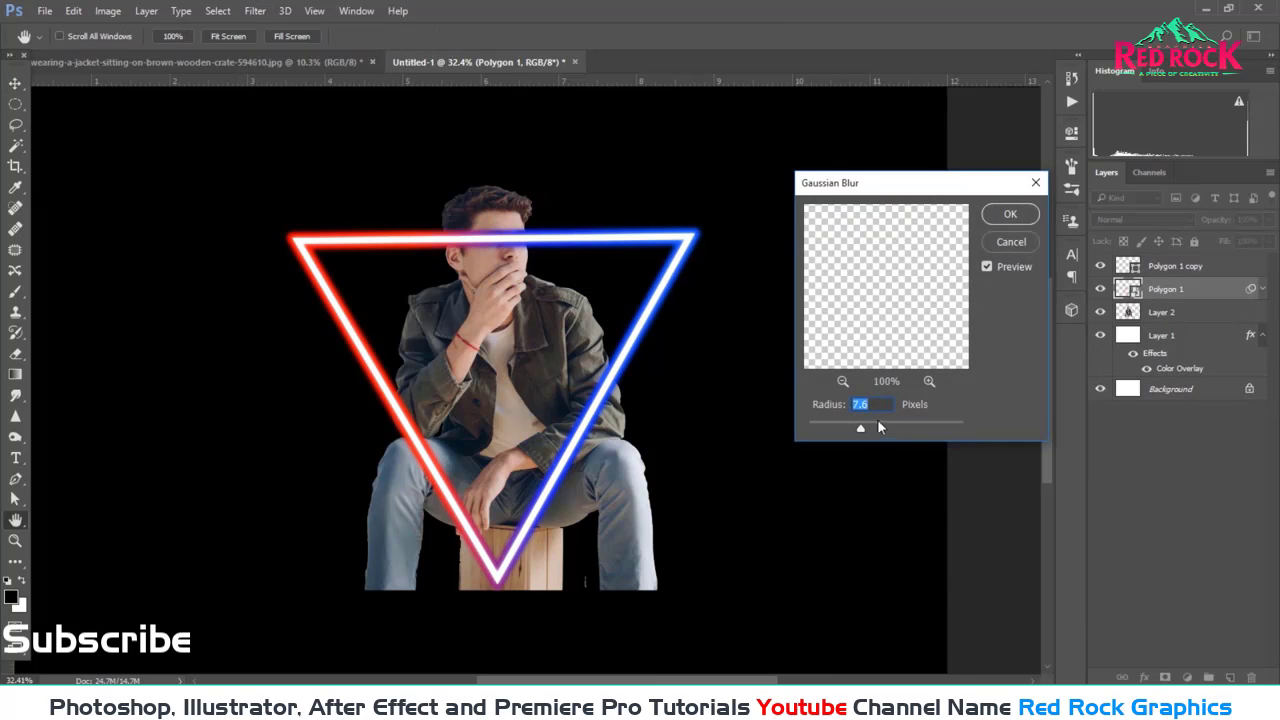
{"action": "left_click_drag", "start_coordinate": [869, 426], "coordinate": [871, 429]}
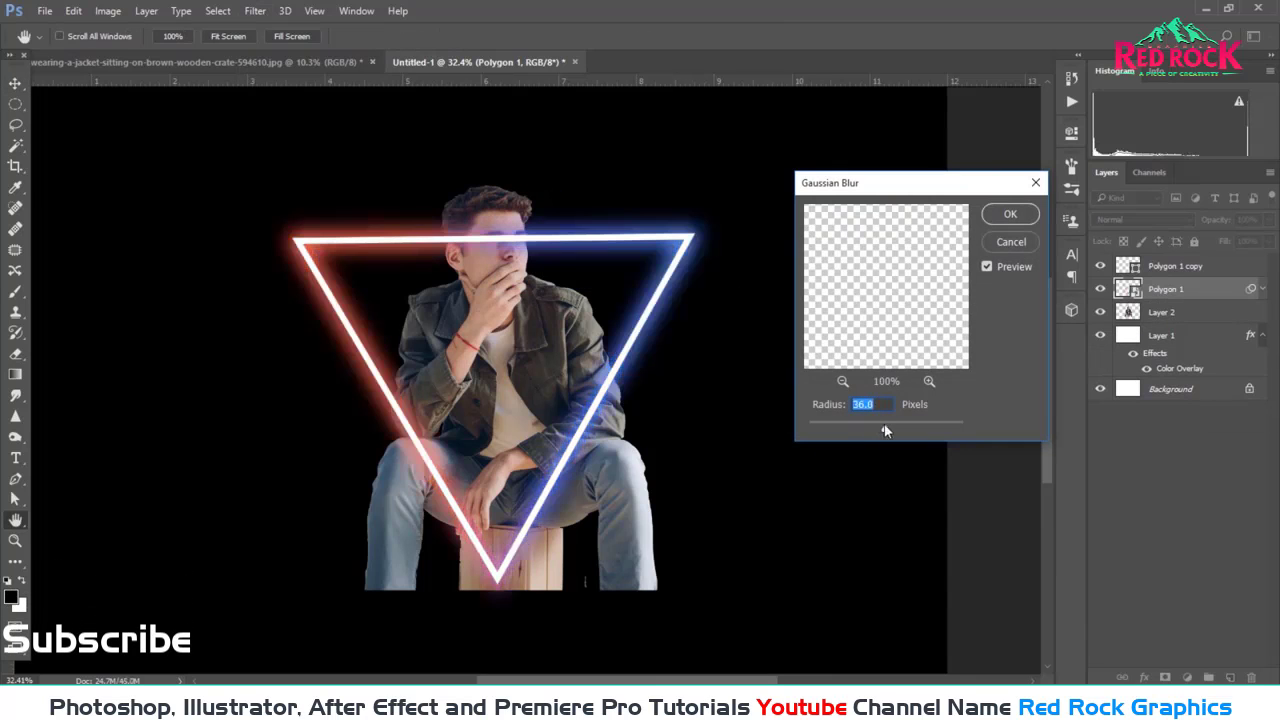
{"action": "left_click_drag", "start_coordinate": [885, 430], "coordinate": [880, 431]}
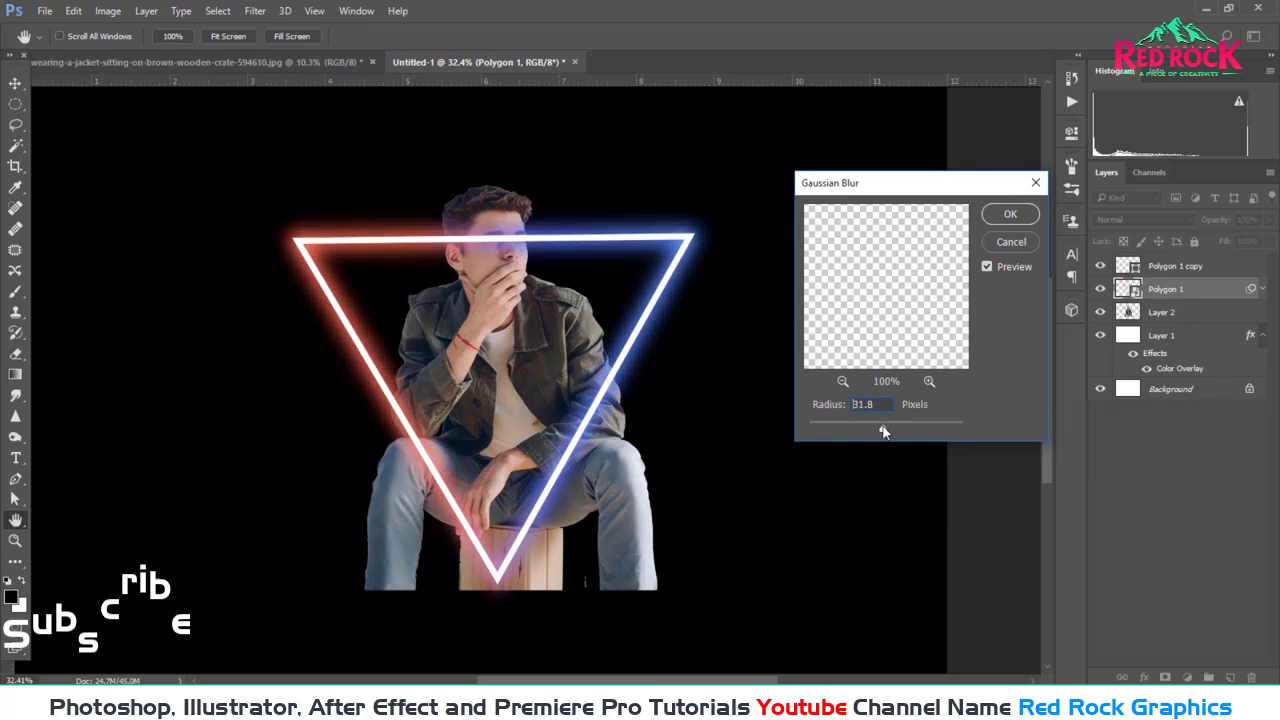
{"action": "left_click", "coordinate": [1008, 214]}
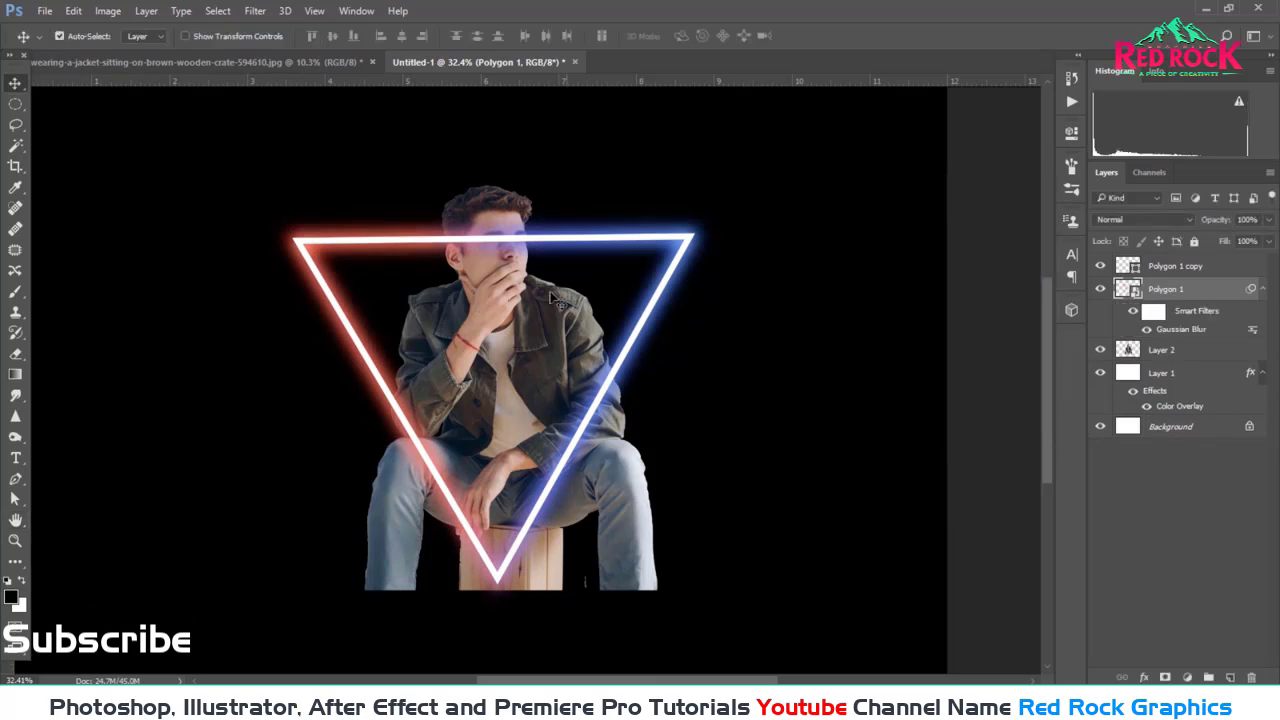
Step: Select both polygon layers and nudge the triangles slightly left
{"action": "left_click", "coordinate": [527, 241]}
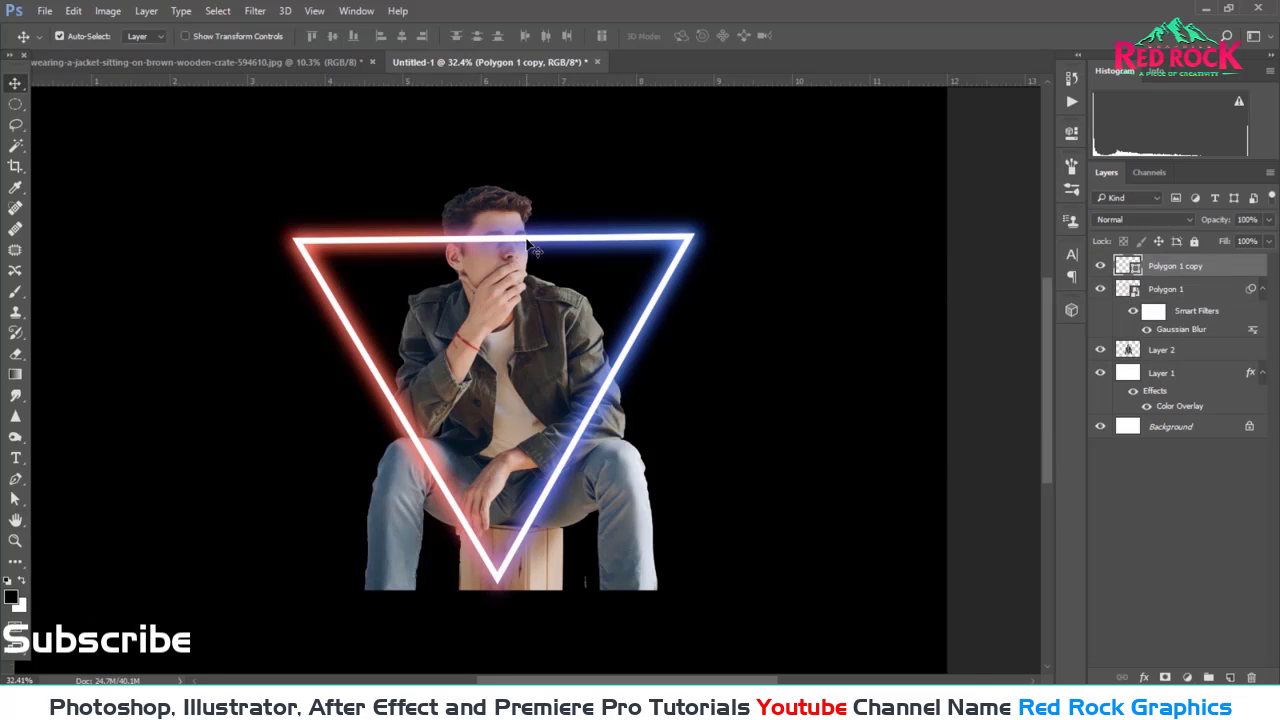
{"action": "double_click", "coordinate": [1160, 289]}
{"action": "double_click", "coordinate": [1181, 266]}
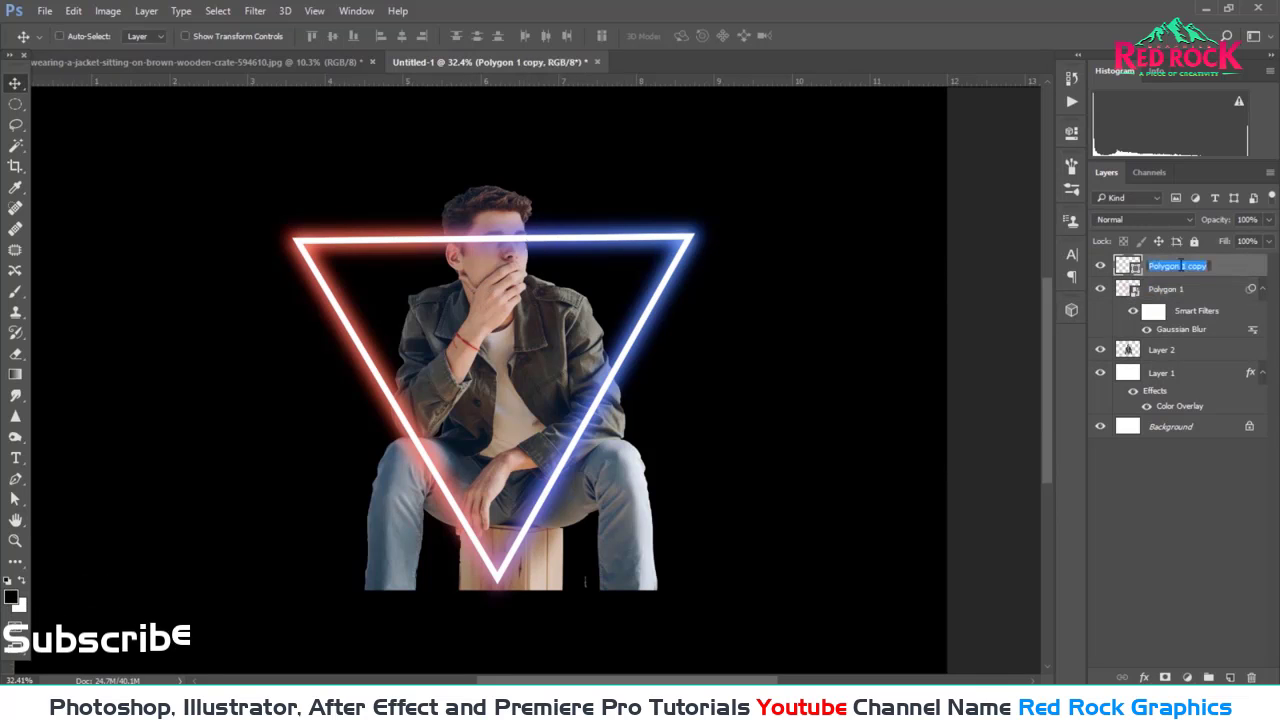
{"action": "left_click", "coordinate": [1210, 290], "text": "shift"}
{"action": "key", "text": "Left"}
{"action": "key", "text": "Left"}
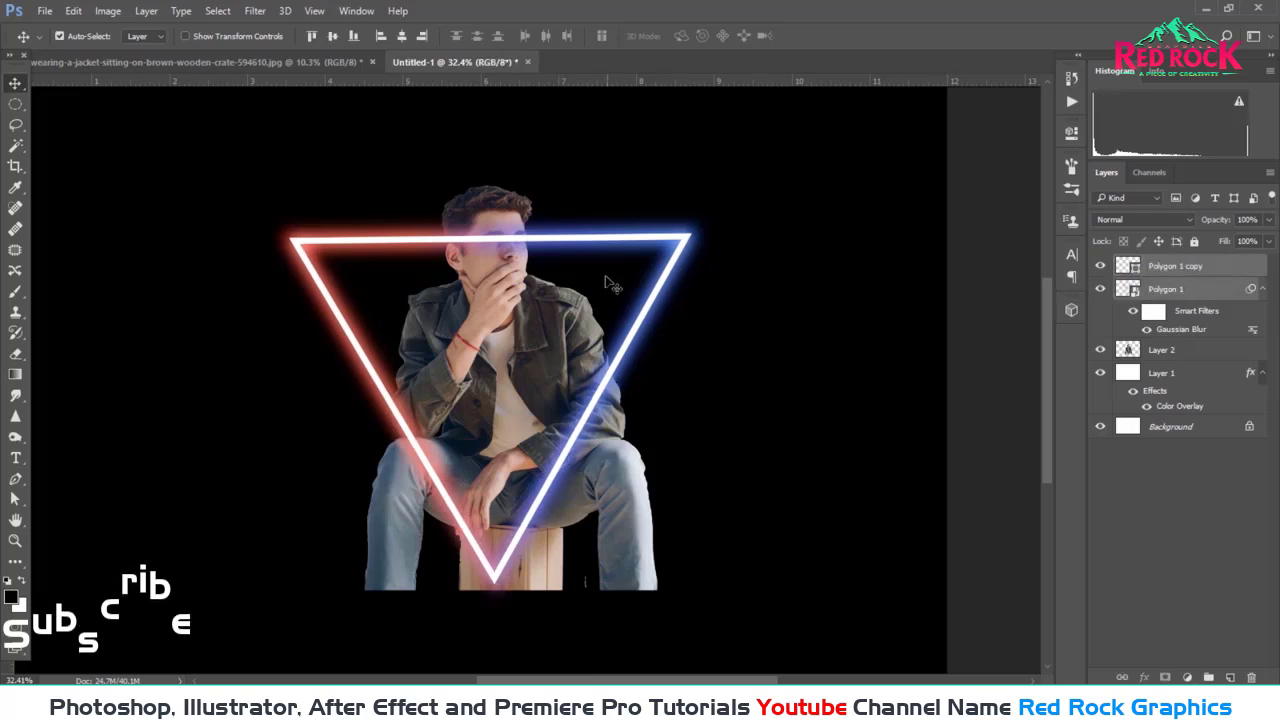
{"action": "key", "text": "Left"}
{"action": "key", "text": "Left"}
{"action": "key", "text": "Left"}
{"action": "key", "text": "Left"}
{"action": "key", "text": "Right"}
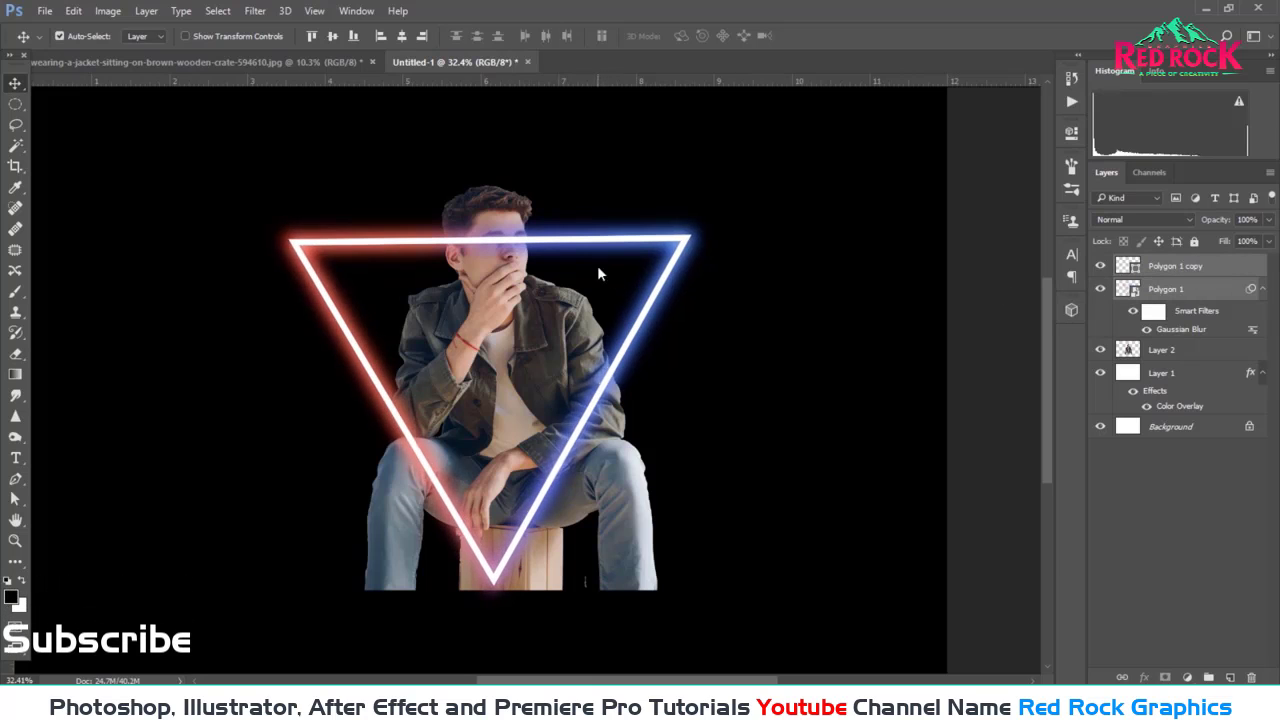
{"action": "key", "text": "Right"}
{"action": "key", "text": "Right"}
{"action": "key", "text": "Right"}
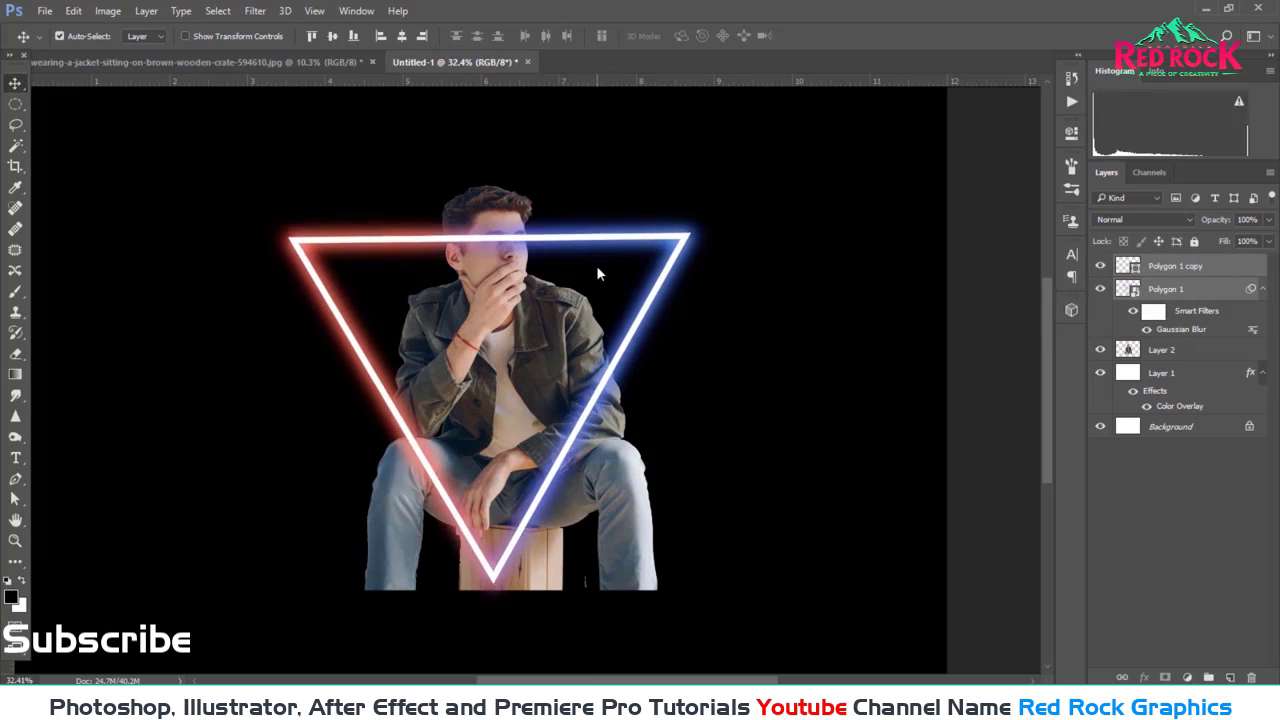
{"action": "scroll", "coordinate": [418, 216], "scroll_direction": "up", "scroll_amount": 2}
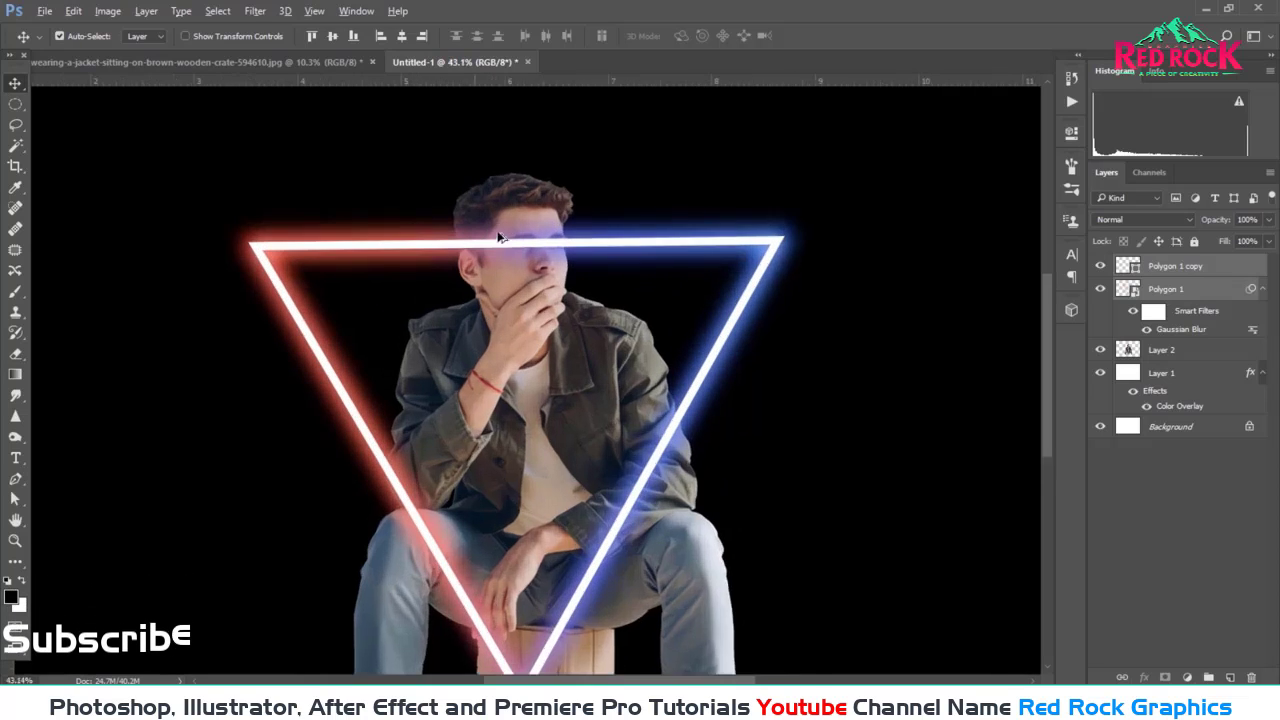
{"action": "scroll", "coordinate": [366, 234], "scroll_direction": "up", "scroll_amount": 2}
{"action": "scroll", "coordinate": [366, 234], "scroll_direction": "up", "scroll_amount": 1}
{"action": "scroll", "coordinate": [22, 364], "scroll_direction": "up", "scroll_amount": 1}
Step: Switch to the Eraser Tool and rasterize the Polygon 1 copy shape
{"action": "right_click", "coordinate": [22, 364]}
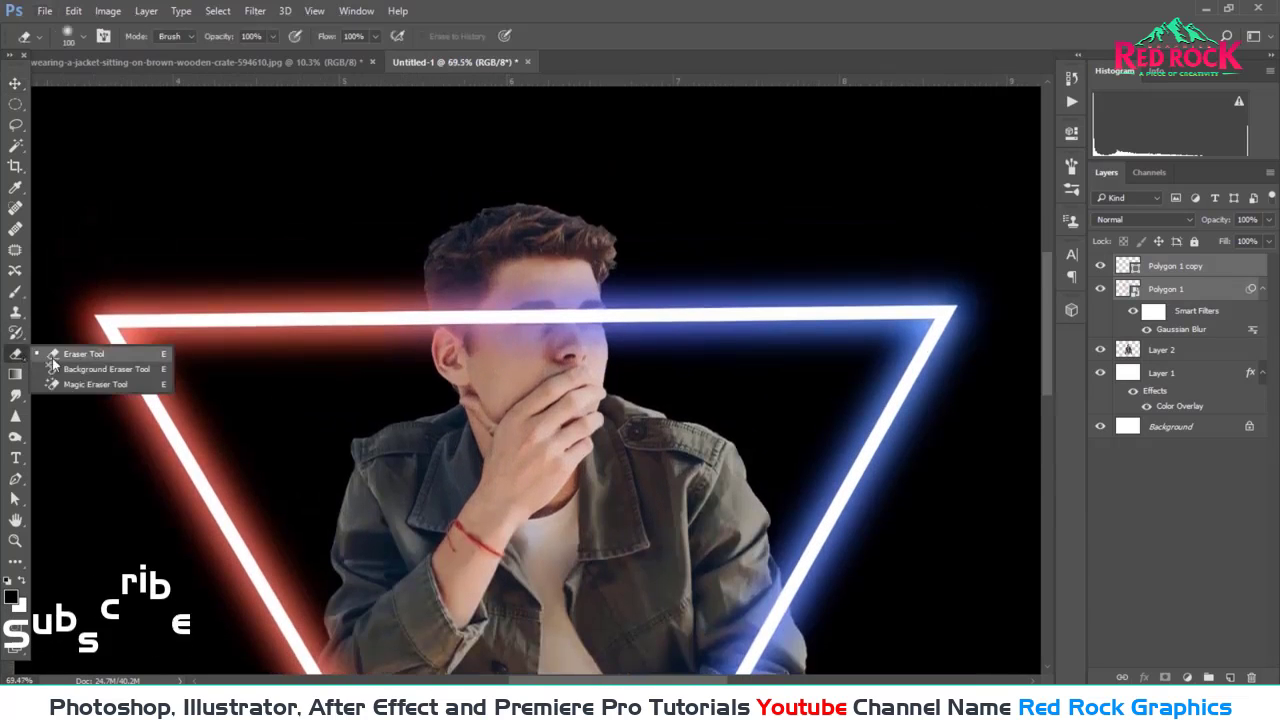
{"action": "left_click", "coordinate": [95, 356]}
{"action": "left_click", "coordinate": [450, 323]}
{"action": "left_click", "coordinate": [625, 274]}
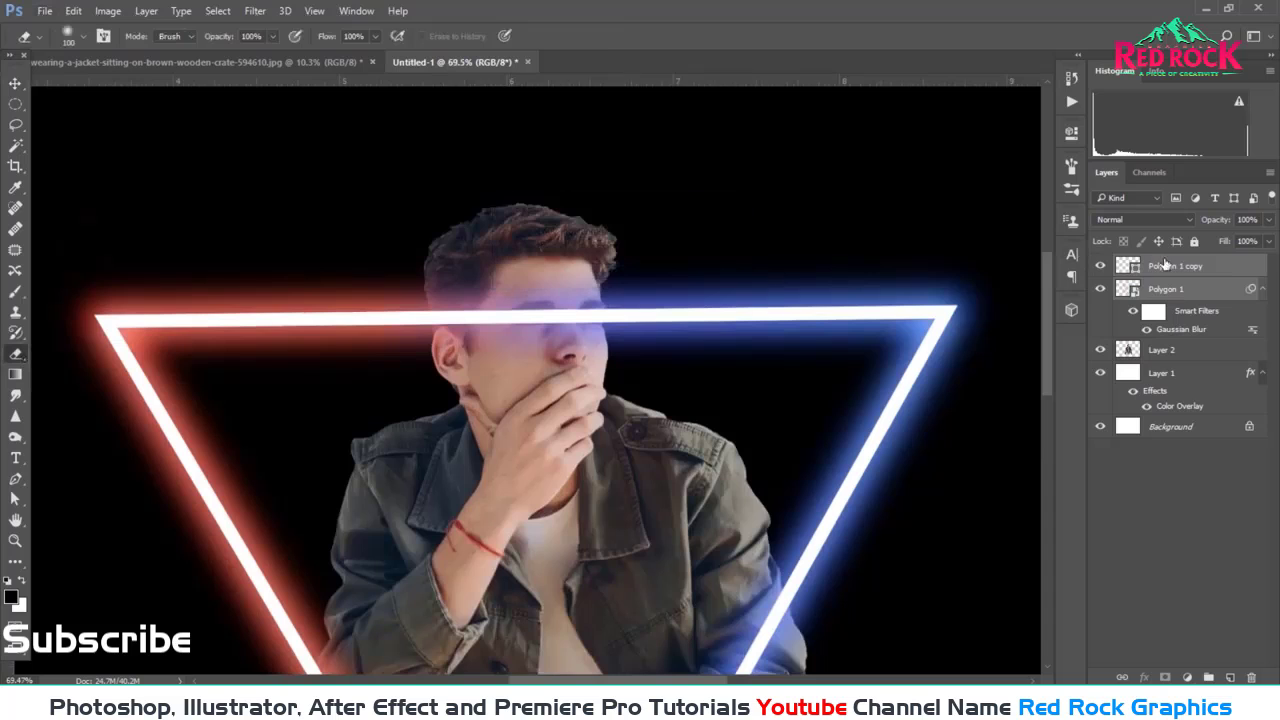
{"action": "left_click", "coordinate": [1175, 266]}
{"action": "left_click", "coordinate": [492, 303]}
{"action": "key", "text": "Return"}
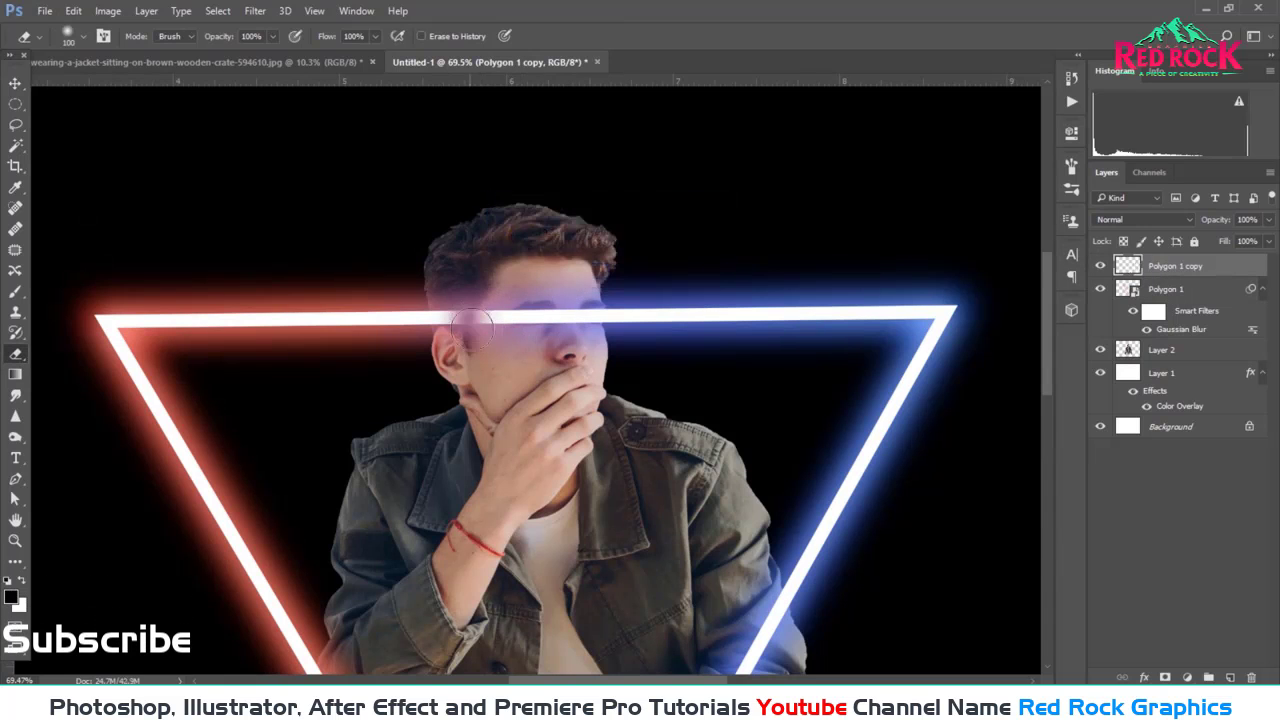
{"action": "scroll", "coordinate": [480, 323], "scroll_direction": "up", "scroll_amount": 5}
Step: Erase the white bar over the face with a soft brush and set the outline to 50% opacity
{"action": "left_click", "coordinate": [69, 38]}
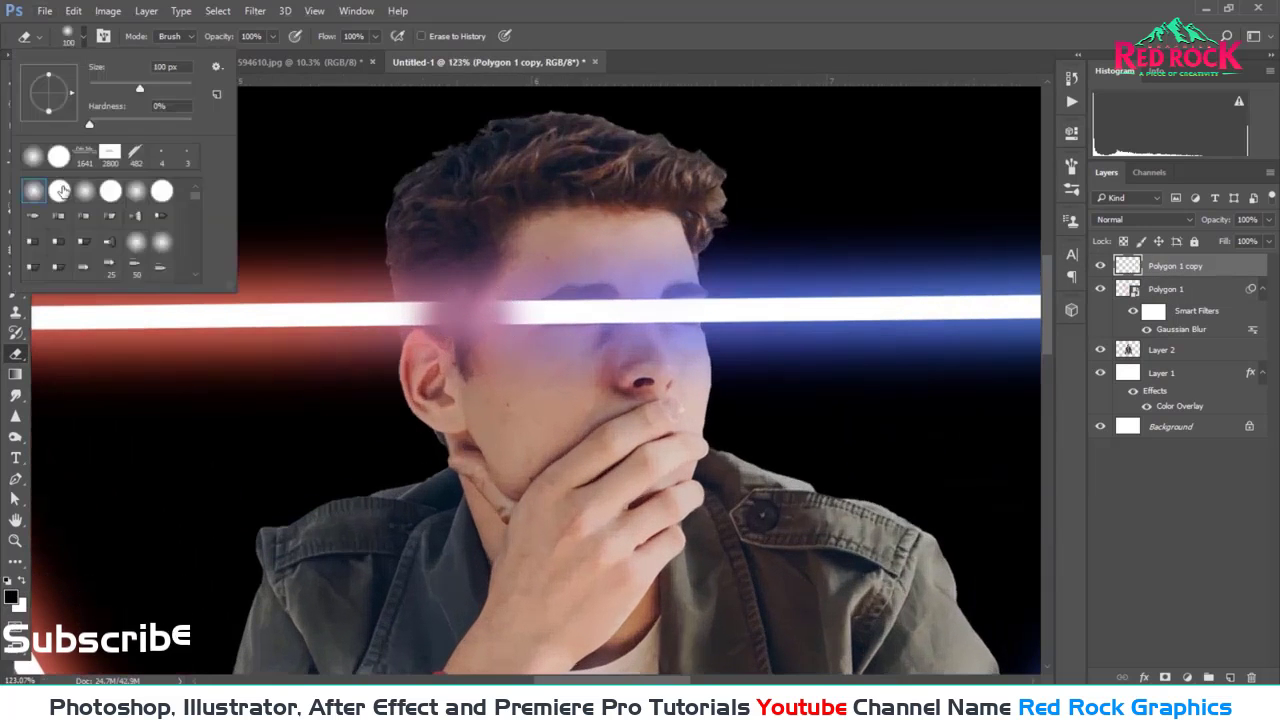
{"action": "left_click_drag", "start_coordinate": [465, 313], "coordinate": [445, 310]}
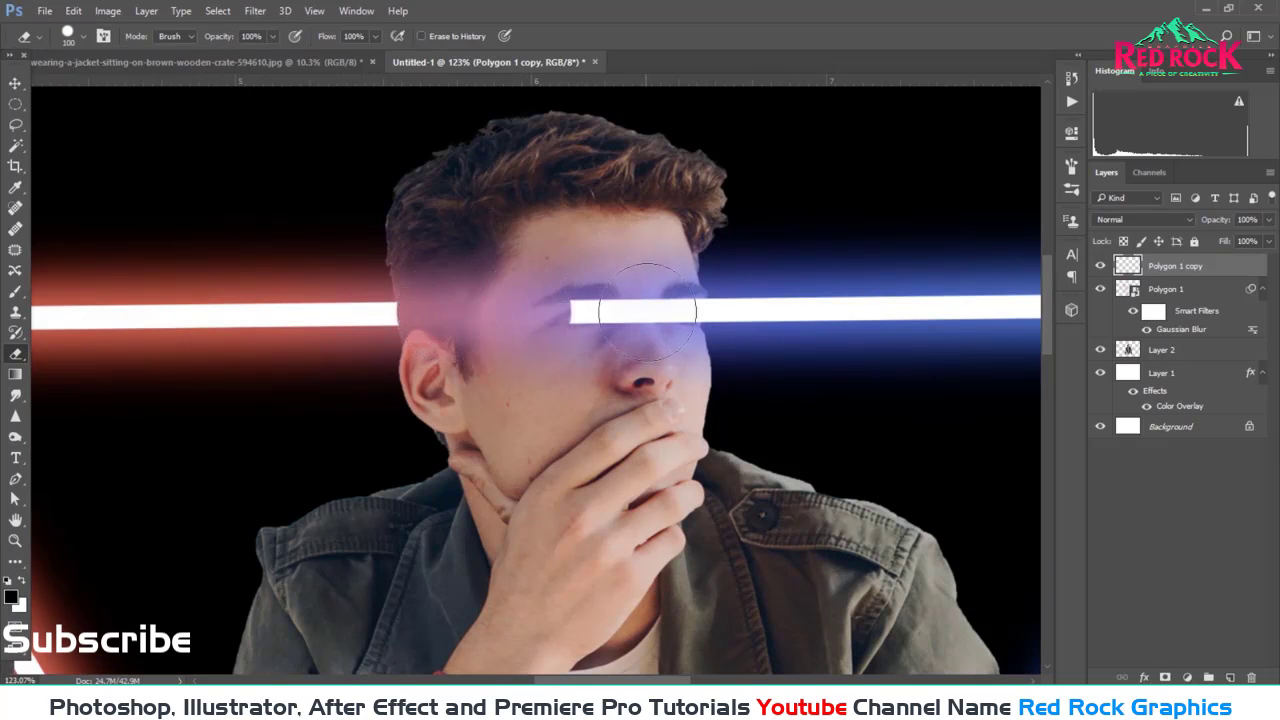
{"action": "left_click_drag", "start_coordinate": [648, 312], "coordinate": [620, 313]}
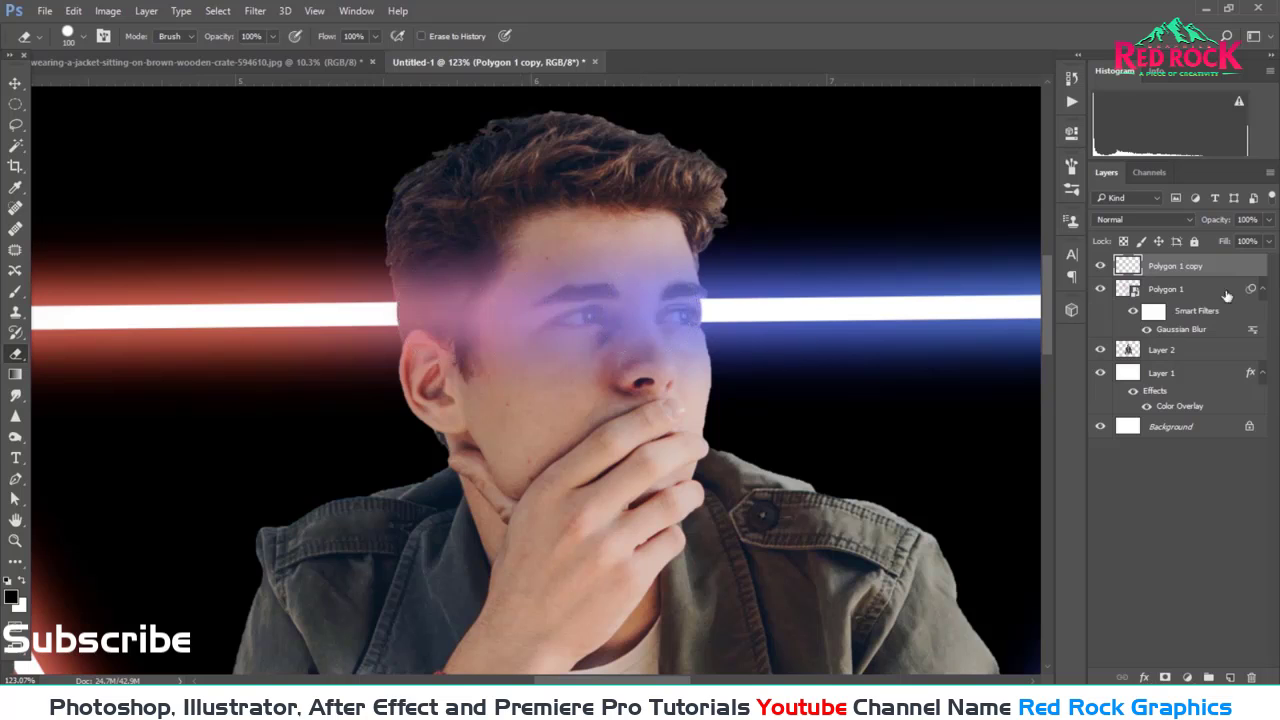
{"action": "left_click_drag", "start_coordinate": [1243, 242], "coordinate": [1231, 240]}
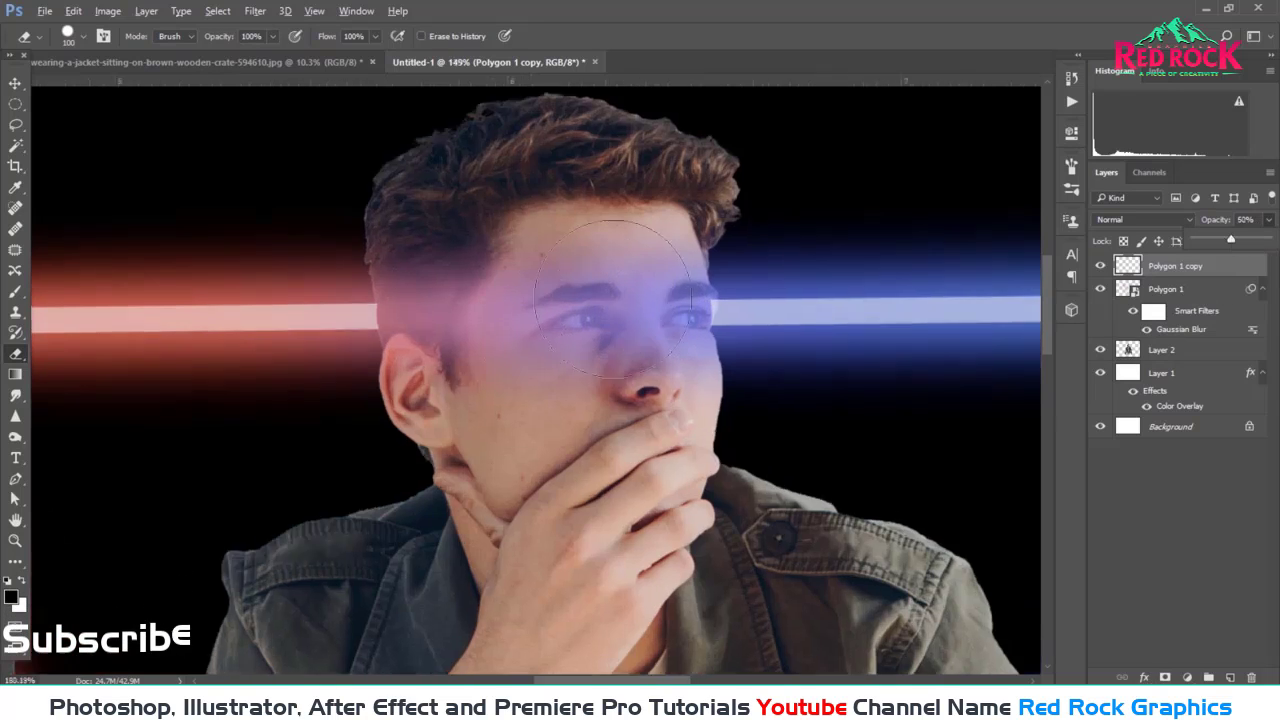
{"action": "scroll", "coordinate": [693, 293], "scroll_direction": "up", "scroll_amount": 3}
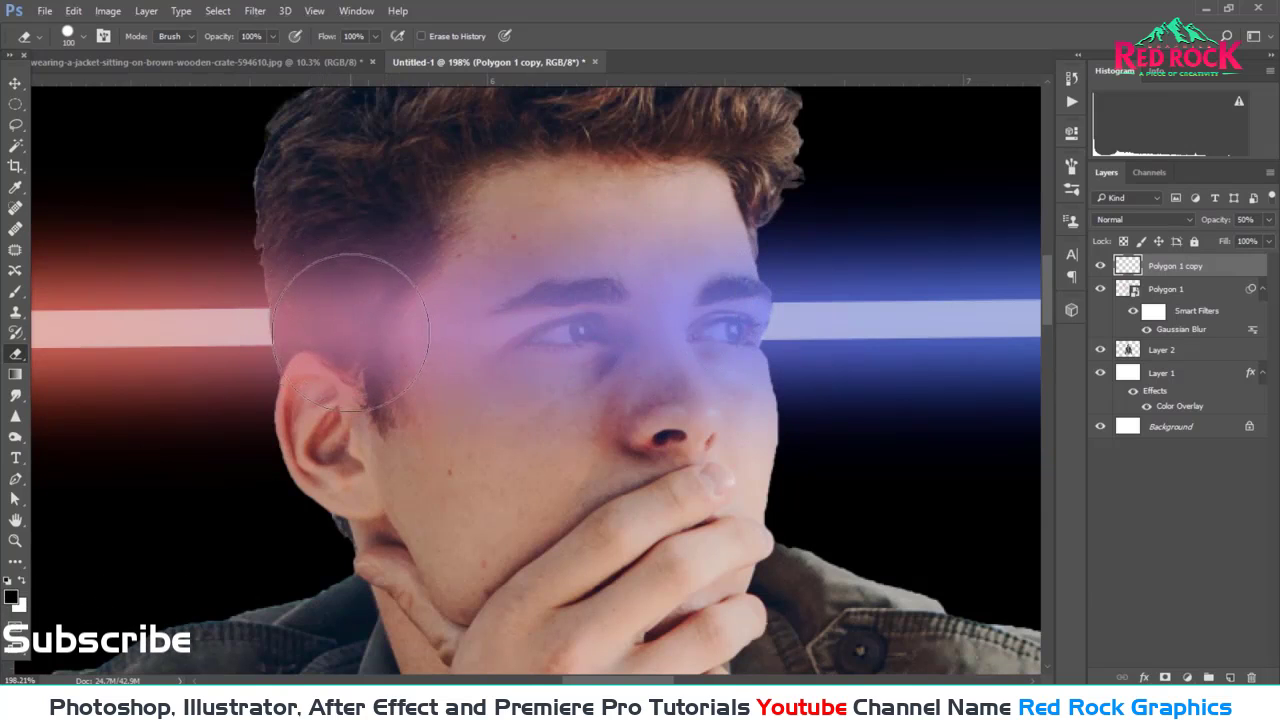
{"action": "left_click", "coordinate": [1167, 292]}
Step: Rasterize the blurred Polygon 1 glow layer and begin erasing the coloured glow off the face
{"action": "left_click", "coordinate": [418, 316]}
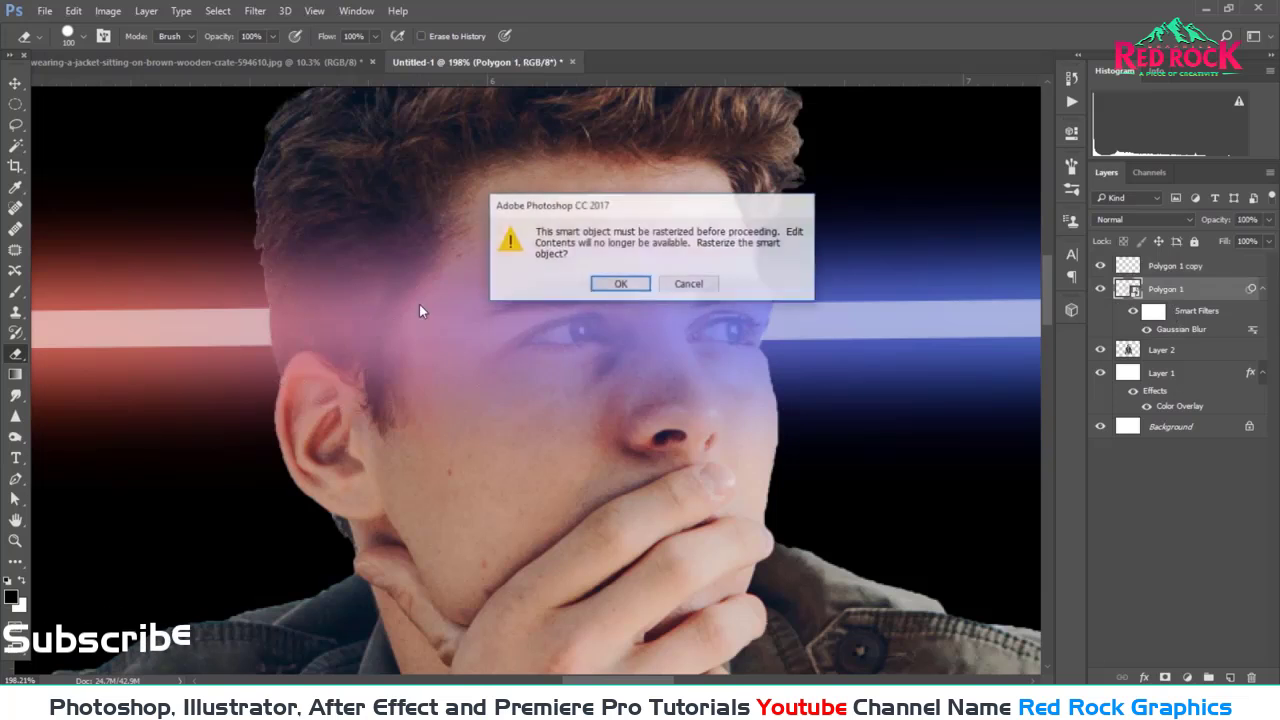
{"action": "key", "text": "Return"}
{"action": "mouse_move", "coordinate": [352, 328]}
{"action": "left_mouse_down"}
{"action": "mouse_move", "coordinate": [375, 305]}
{"action": "mouse_move", "coordinate": [560, 300]}
{"action": "mouse_move", "coordinate": [470, 210]}
{"action": "mouse_move", "coordinate": [380, 277]}
{"action": "mouse_move", "coordinate": [366, 243]}
{"action": "mouse_move", "coordinate": [367, 425]}
{"action": "left_mouse_up"}
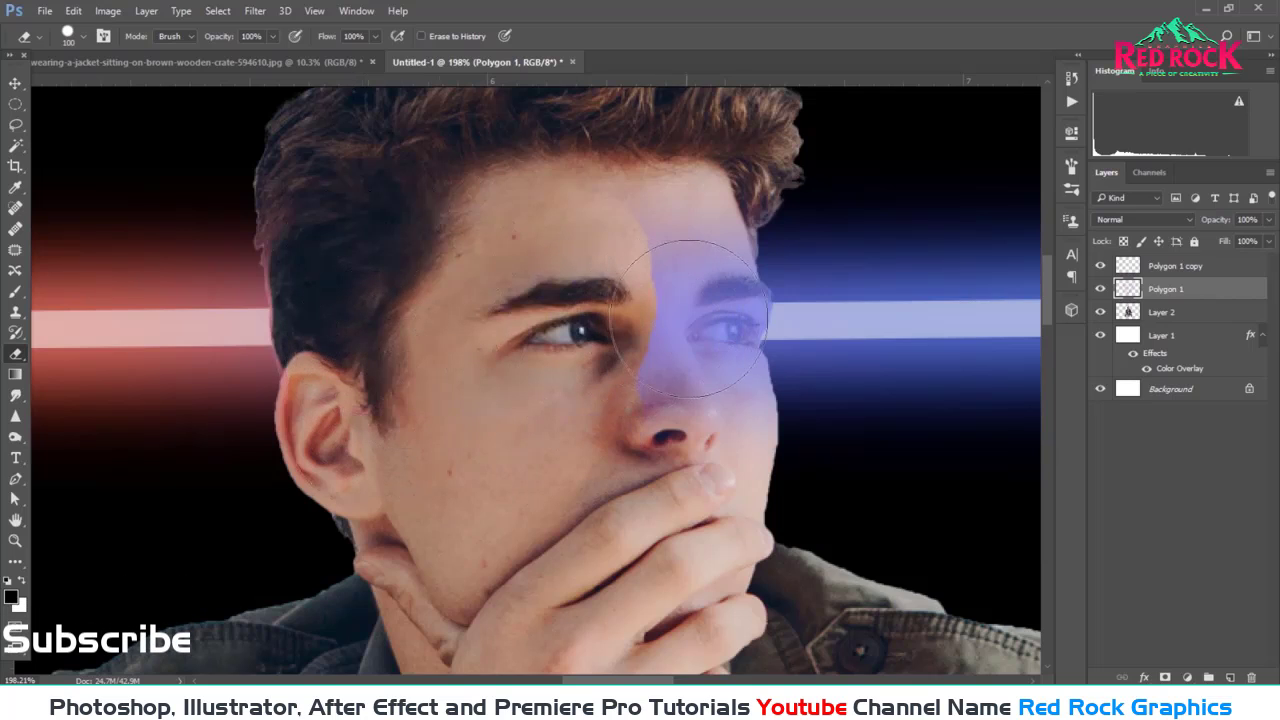
{"action": "left_click_drag", "start_coordinate": [689, 318], "coordinate": [692, 293]}
{"action": "key", "text": "ctrl+z"}
{"action": "key", "text": "ctrl+z"}
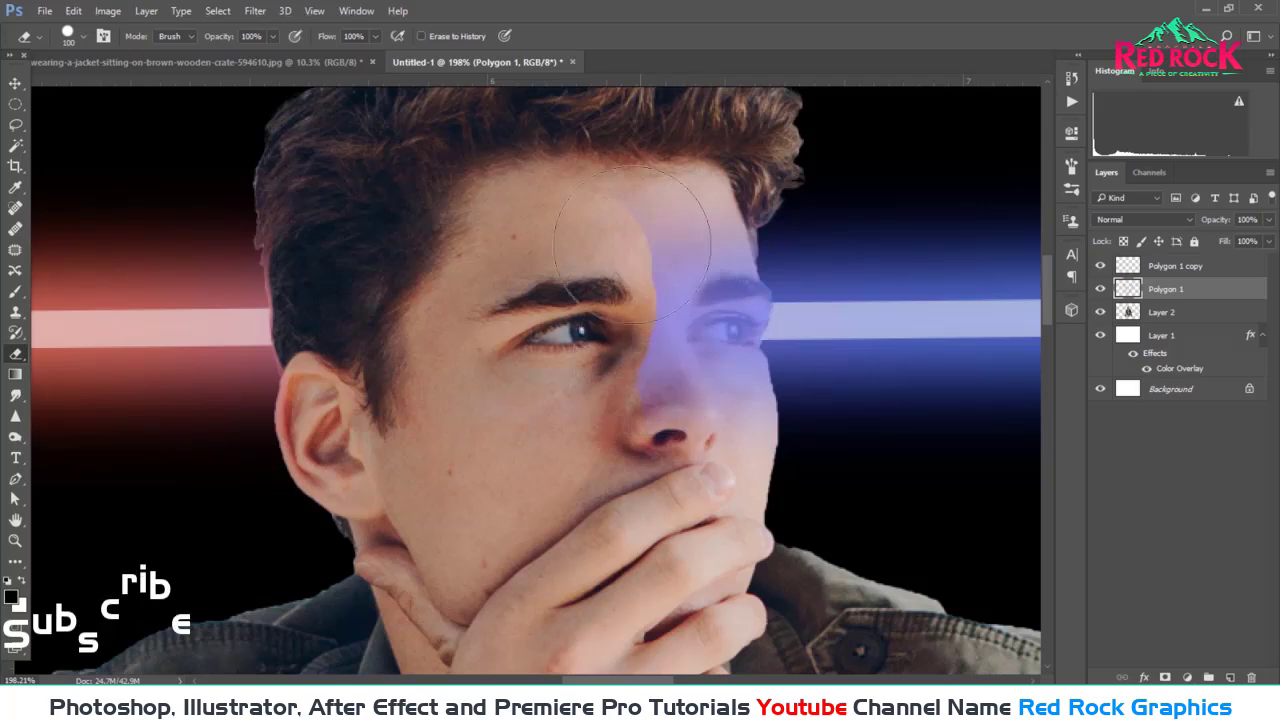
Step: Erase the blue tint from the nose, right eye, brow and cheek
{"action": "left_click_drag", "start_coordinate": [700, 200], "coordinate": [720, 470]}
{"action": "scroll", "coordinate": [613, 376], "scroll_direction": "down", "scroll_amount": 3, "text": "alt"}
{"action": "scroll", "coordinate": [613, 376], "scroll_direction": "up", "scroll_amount": 3, "text": "alt"}
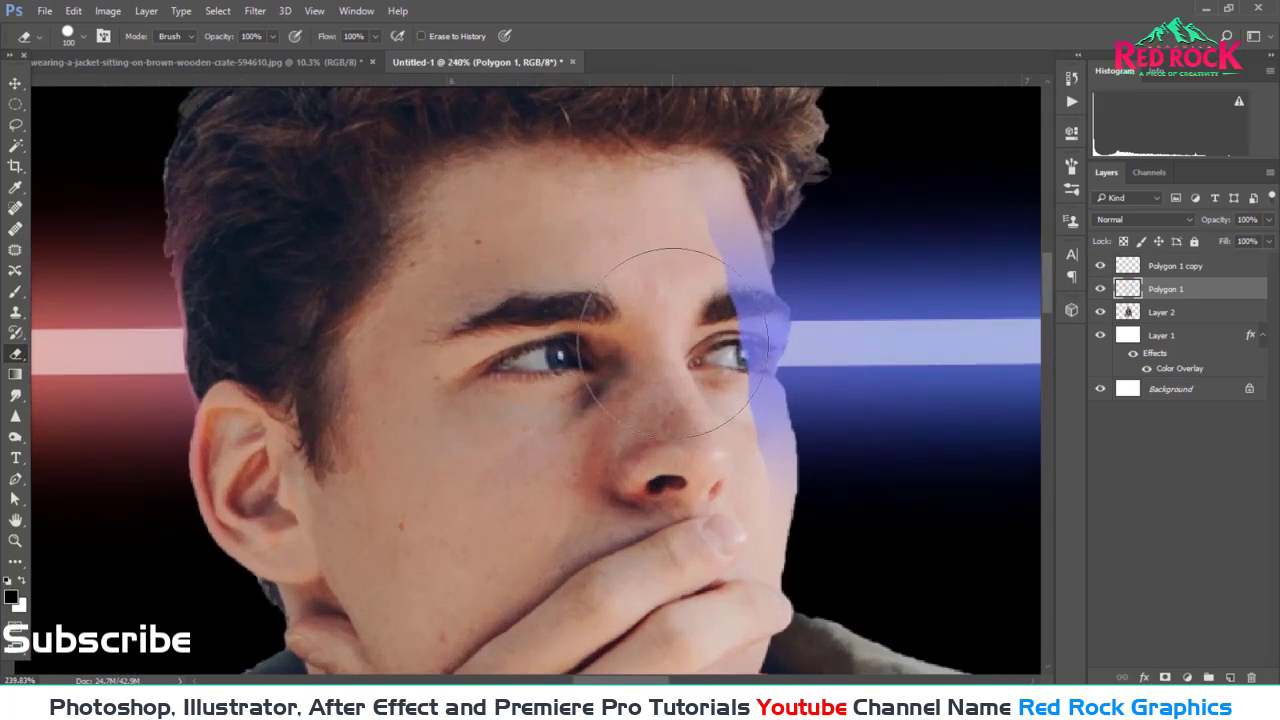
{"action": "mouse_move", "coordinate": [686, 334]}
{"action": "left_mouse_down"}
{"action": "mouse_move", "coordinate": [675, 288]}
{"action": "mouse_move", "coordinate": [688, 330]}
{"action": "left_mouse_up"}
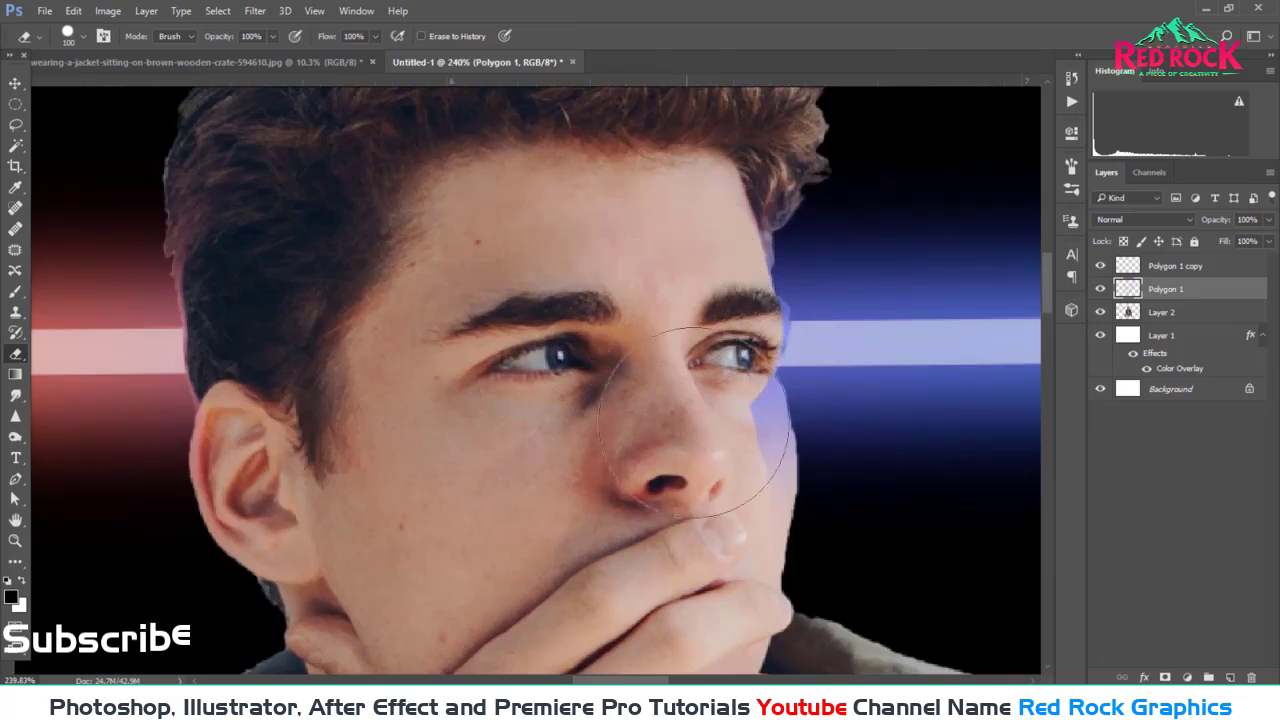
{"action": "left_click_drag", "start_coordinate": [692, 430], "coordinate": [668, 392]}
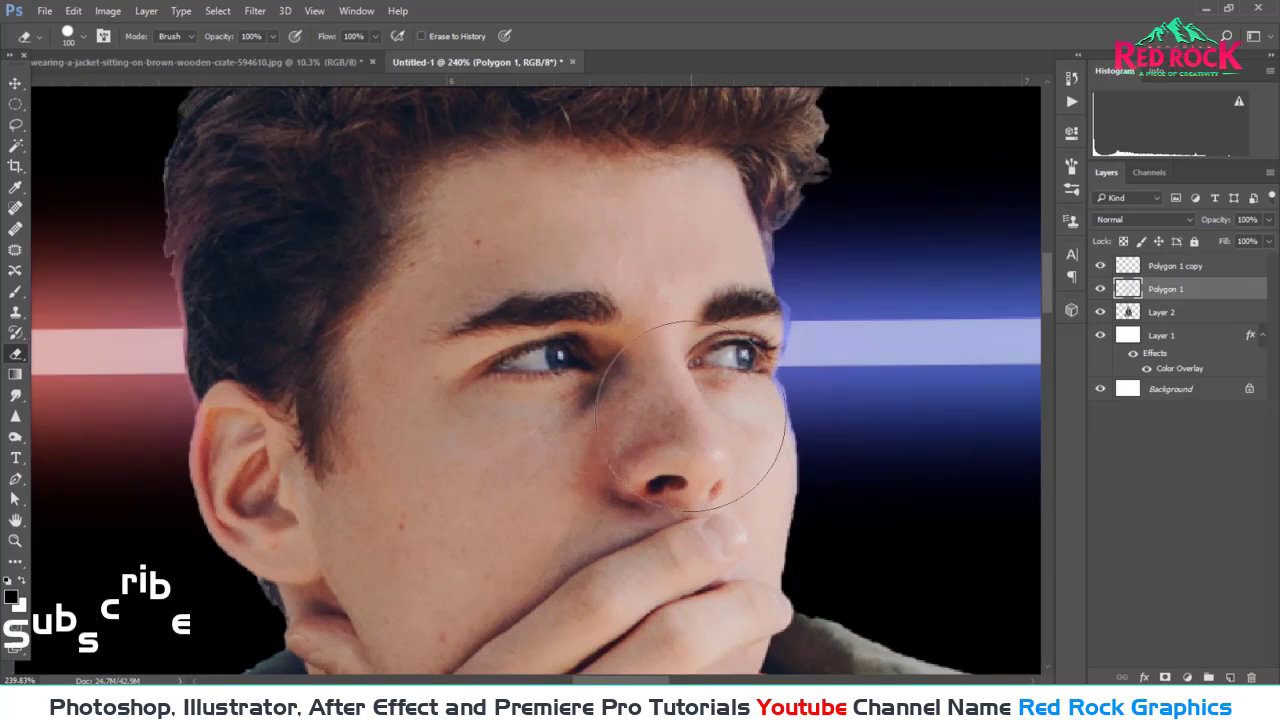
{"action": "scroll", "coordinate": [558, 310], "scroll_direction": "down", "scroll_amount": 5}
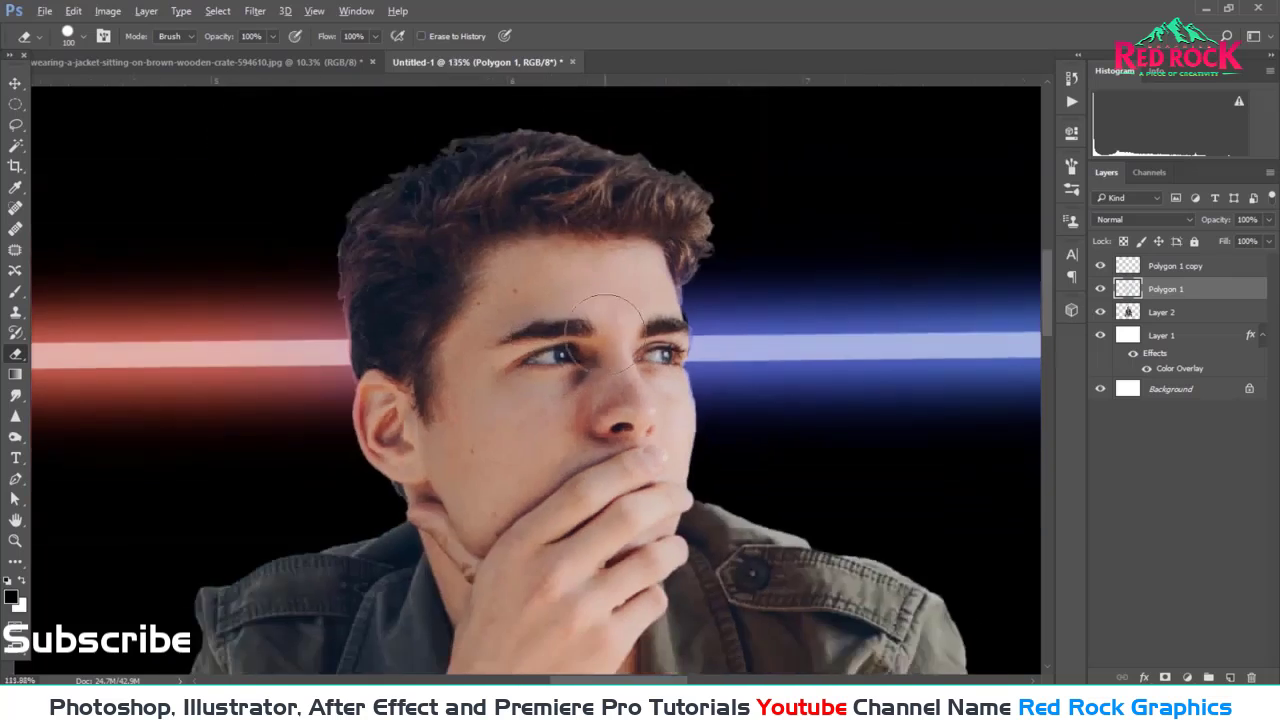
{"action": "scroll", "coordinate": [558, 310], "scroll_direction": "down", "scroll_amount": 2}
{"action": "scroll", "coordinate": [558, 310], "scroll_direction": "down", "scroll_amount": 1}
{"action": "scroll", "coordinate": [558, 310], "scroll_direction": "up", "scroll_amount": 1}
Step: Set the Polygon 1 copy layer back to 100% opacity
{"action": "scroll", "coordinate": [530, 380], "scroll_direction": "down", "scroll_amount": 2}
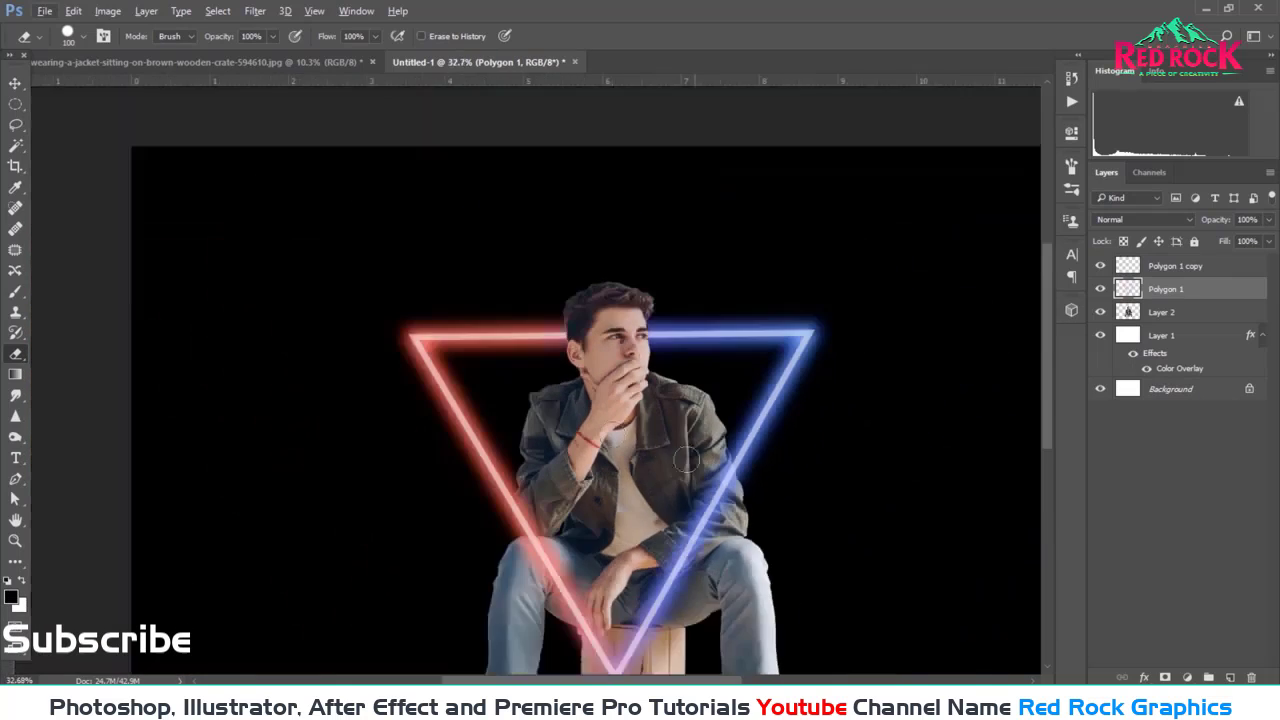
{"action": "scroll", "coordinate": [530, 380], "scroll_direction": "down", "scroll_amount": 2}
{"action": "scroll", "coordinate": [530, 380], "scroll_direction": "up", "scroll_amount": 1}
{"action": "scroll", "coordinate": [540, 340], "scroll_direction": "down", "scroll_amount": 1}
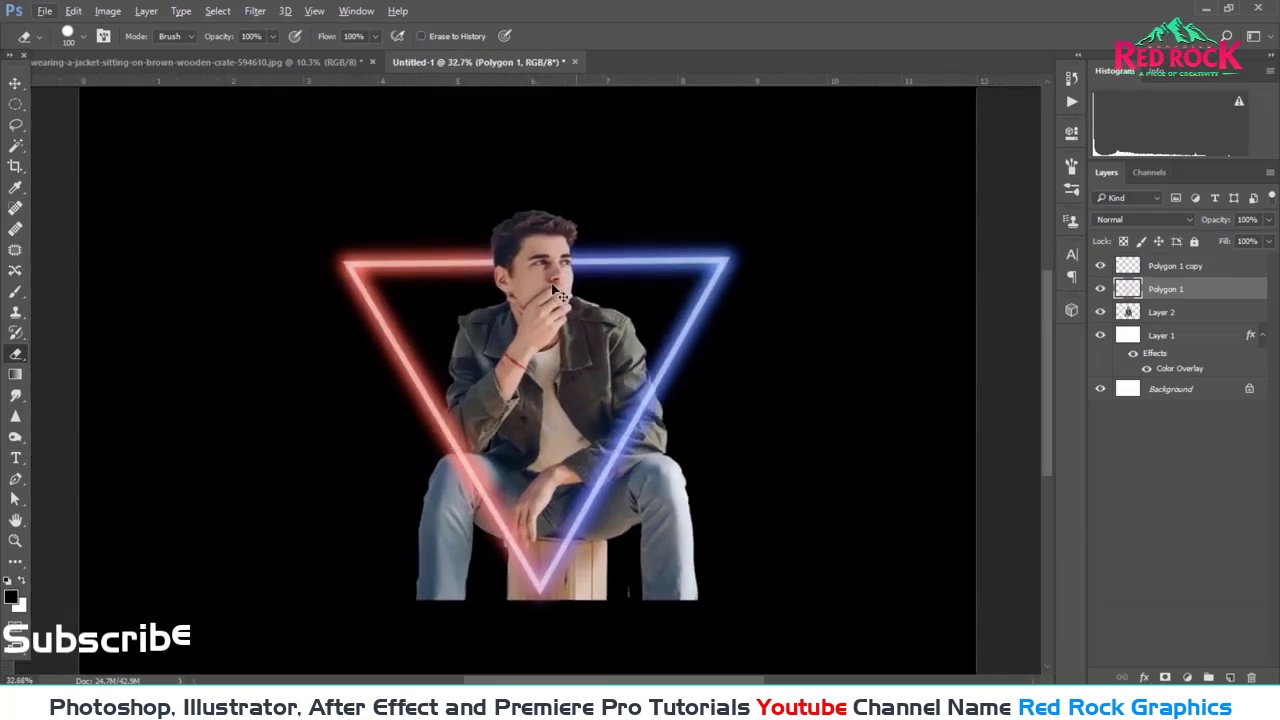
{"action": "left_click", "coordinate": [1179, 272]}
{"action": "left_click_drag", "start_coordinate": [1265, 242], "coordinate": [1270, 245]}
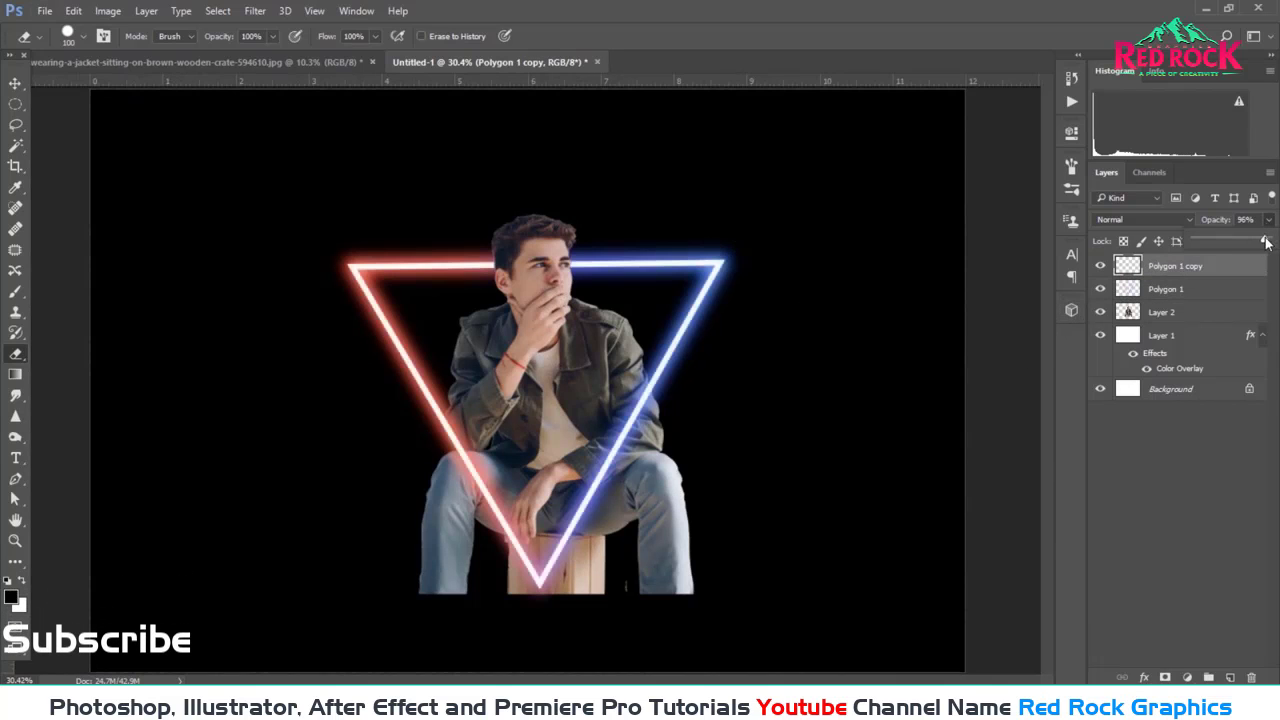
{"action": "key", "text": "alt+bracketleft"}
Step: On Layer 2, erase the outer edge of the left jeans leg outside the triangle
{"action": "scroll", "coordinate": [534, 327], "scroll_direction": "up", "scroll_amount": 1}
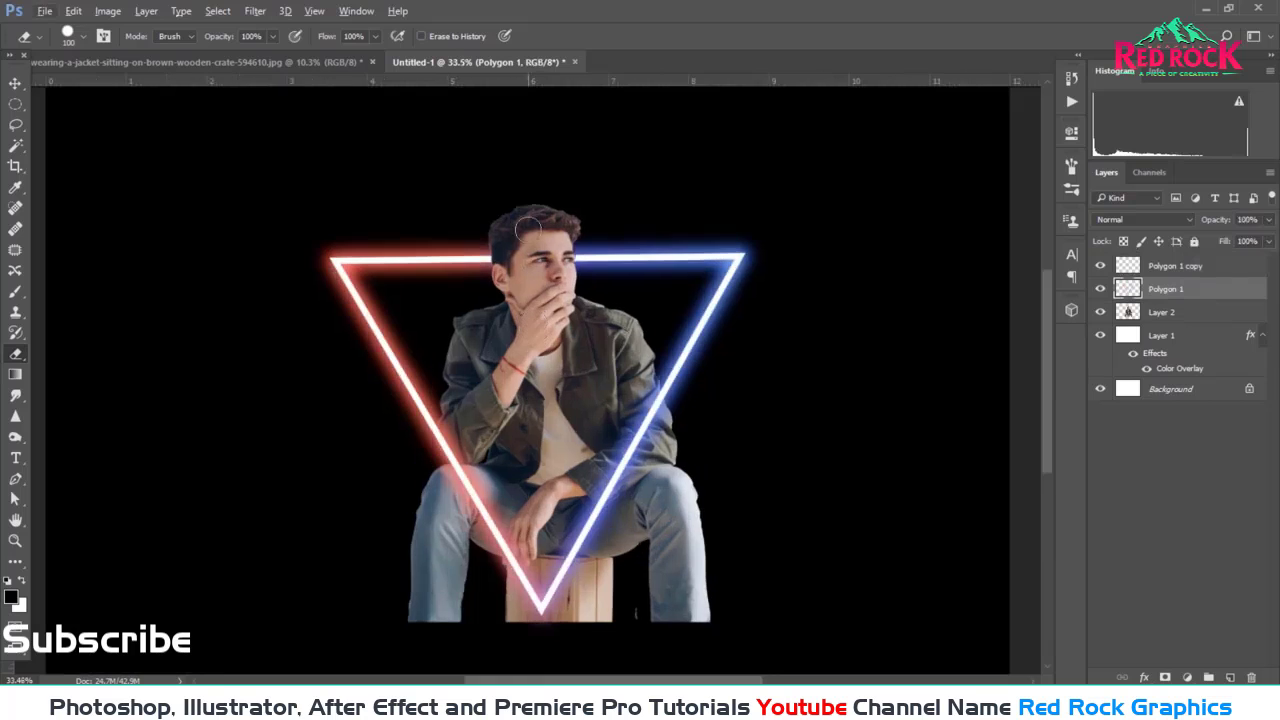
{"action": "scroll", "coordinate": [401, 514], "scroll_direction": "up", "scroll_amount": 2}
{"action": "scroll", "coordinate": [390, 530], "scroll_direction": "up", "scroll_amount": 2}
{"action": "scroll", "coordinate": [491, 486], "scroll_direction": "up", "scroll_amount": 1}
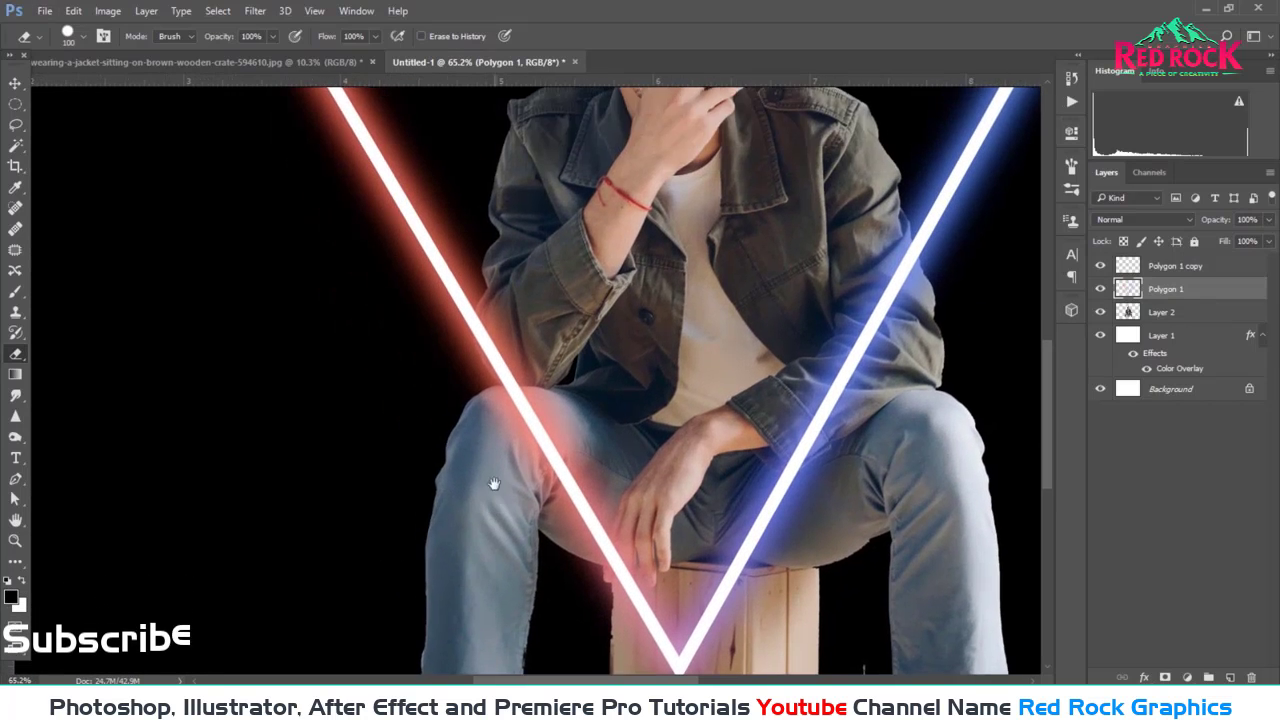
{"action": "left_click", "coordinate": [1188, 313]}
{"action": "left_click_drag", "start_coordinate": [436, 396], "coordinate": [428, 645]}
{"action": "mouse_move", "coordinate": [447, 366]}
{"action": "left_mouse_down"}
{"action": "mouse_move", "coordinate": [510, 358]}
{"action": "mouse_move", "coordinate": [491, 420]}
{"action": "mouse_move", "coordinate": [508, 429]}
{"action": "mouse_move", "coordinate": [501, 411]}
{"action": "mouse_move", "coordinate": [586, 586]}
{"action": "mouse_move", "coordinate": [540, 470]}
{"action": "mouse_move", "coordinate": [563, 494]}
{"action": "left_mouse_up"}
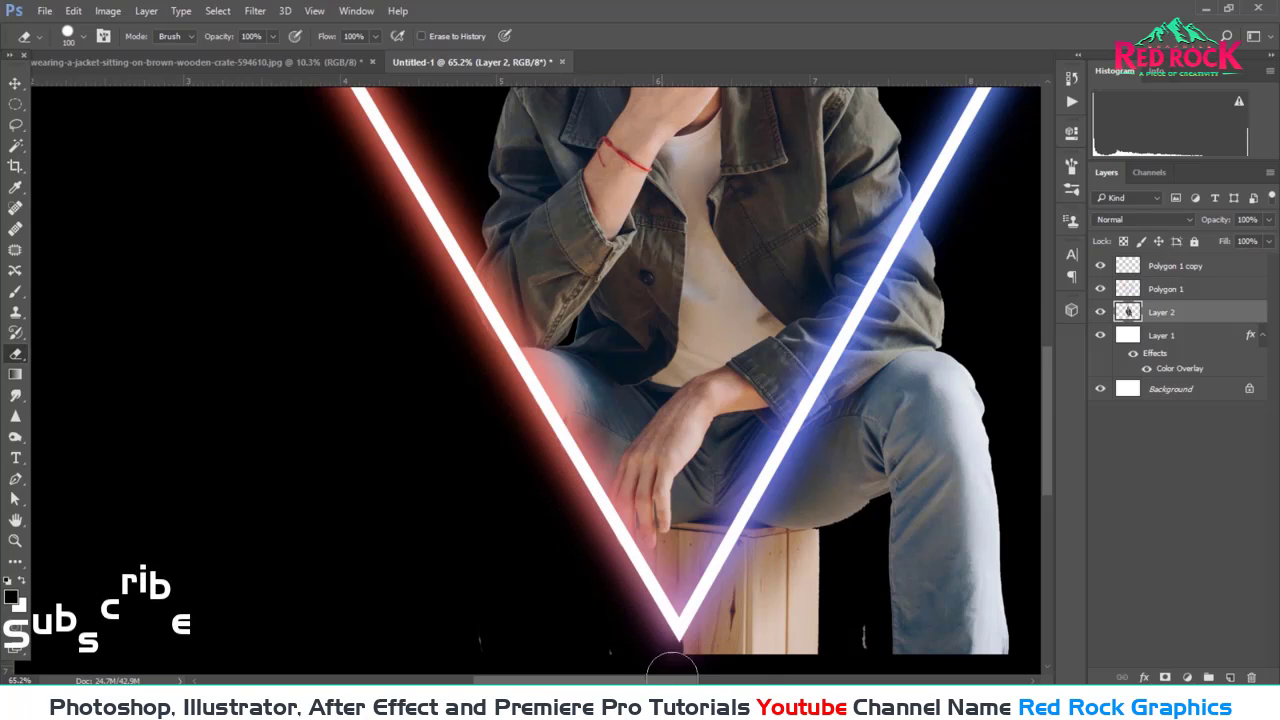
Step: Erase the crate and right jeans leg beyond the blue neon line, then fit the image on screen
{"action": "left_click_drag", "start_coordinate": [690, 640], "coordinate": [905, 545]}
{"action": "mouse_move", "coordinate": [990, 478]}
{"action": "left_mouse_down"}
{"action": "mouse_move", "coordinate": [950, 590]}
{"action": "mouse_move", "coordinate": [975, 640]}
{"action": "mouse_move", "coordinate": [798, 505]}
{"action": "left_mouse_up"}
{"action": "left_click_drag", "start_coordinate": [778, 459], "coordinate": [790, 172]}
{"action": "left_click_drag", "start_coordinate": [821, 168], "coordinate": [813, 270]}
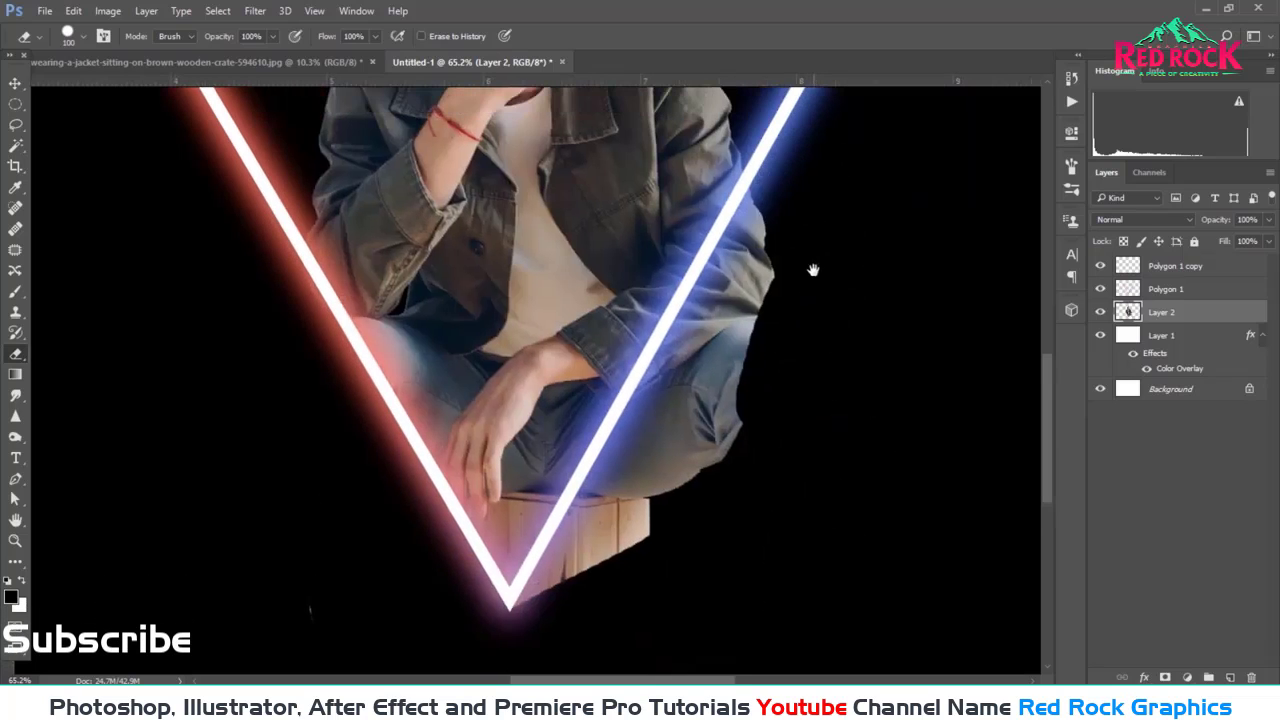
{"action": "mouse_move", "coordinate": [776, 200]}
{"action": "left_mouse_down"}
{"action": "mouse_move", "coordinate": [745, 270]}
{"action": "mouse_move", "coordinate": [766, 286]}
{"action": "mouse_move", "coordinate": [740, 415]}
{"action": "left_mouse_up"}
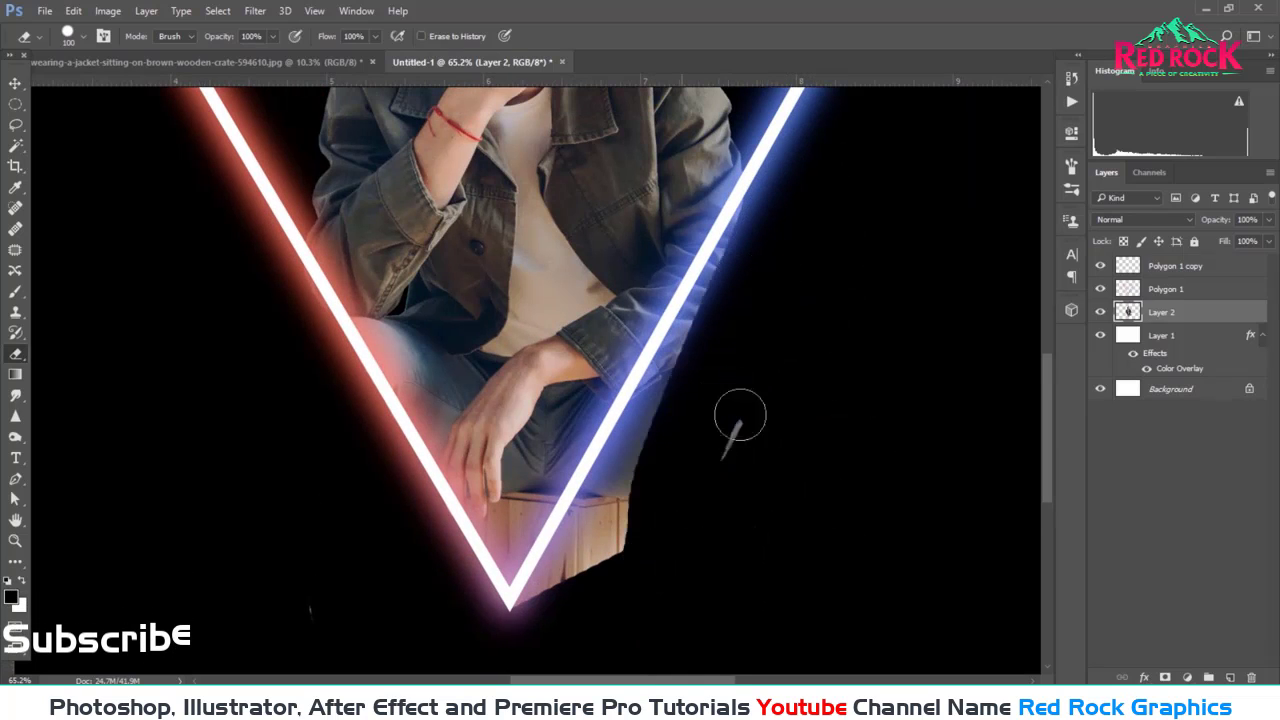
{"action": "mouse_move", "coordinate": [722, 272]}
{"action": "left_mouse_down"}
{"action": "mouse_move", "coordinate": [674, 349]}
{"action": "mouse_move", "coordinate": [597, 557]}
{"action": "mouse_move", "coordinate": [529, 620]}
{"action": "left_mouse_up"}
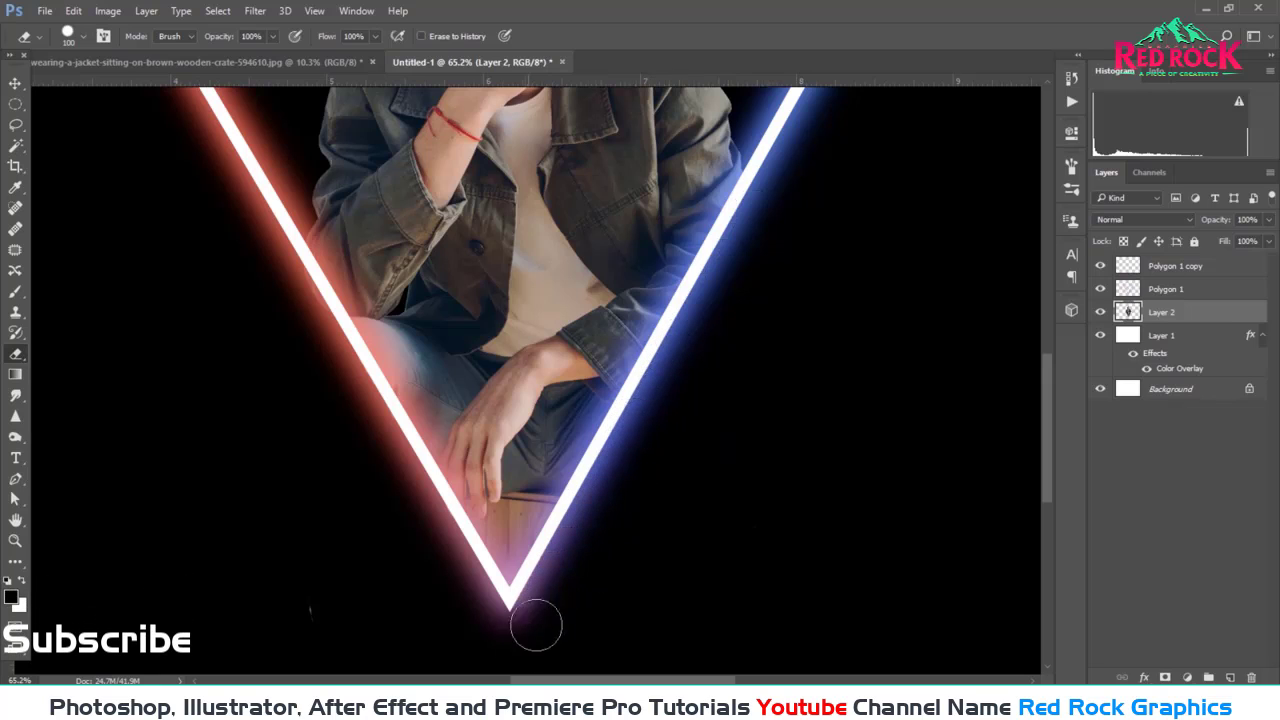
{"action": "left_click_drag", "start_coordinate": [792, 325], "coordinate": [753, 378]}
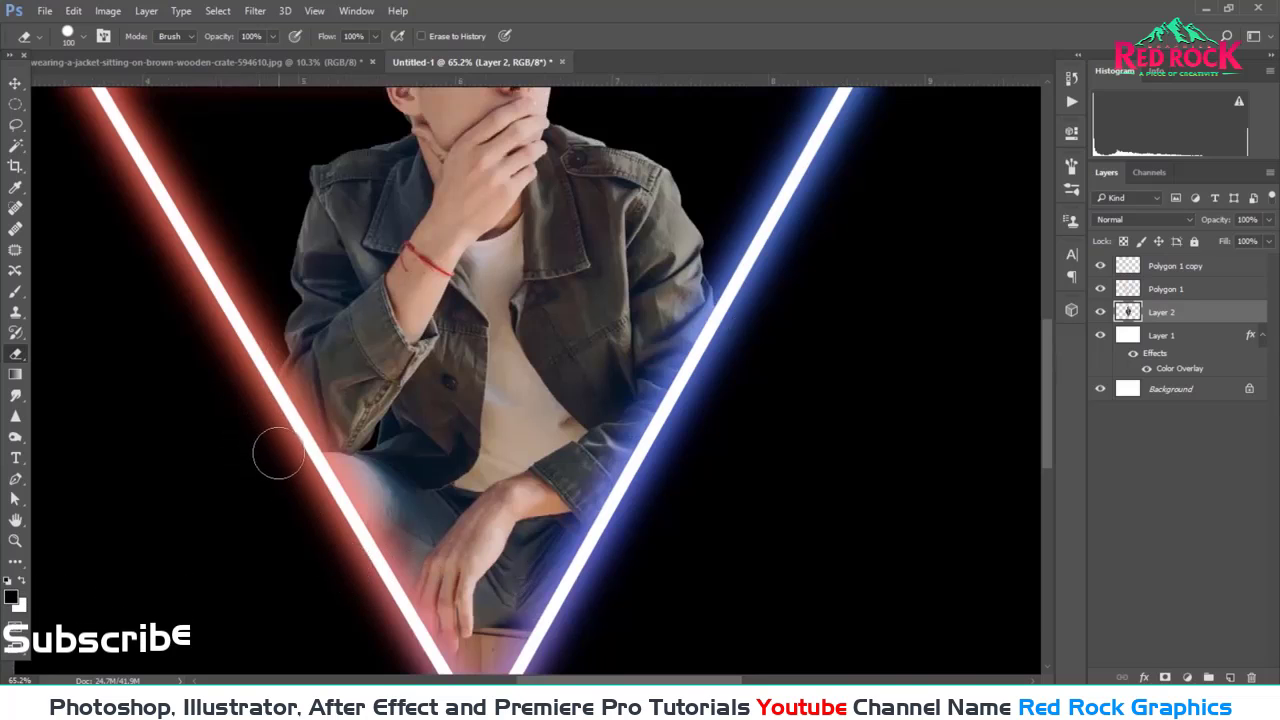
{"action": "key", "text": "ctrl+0"}
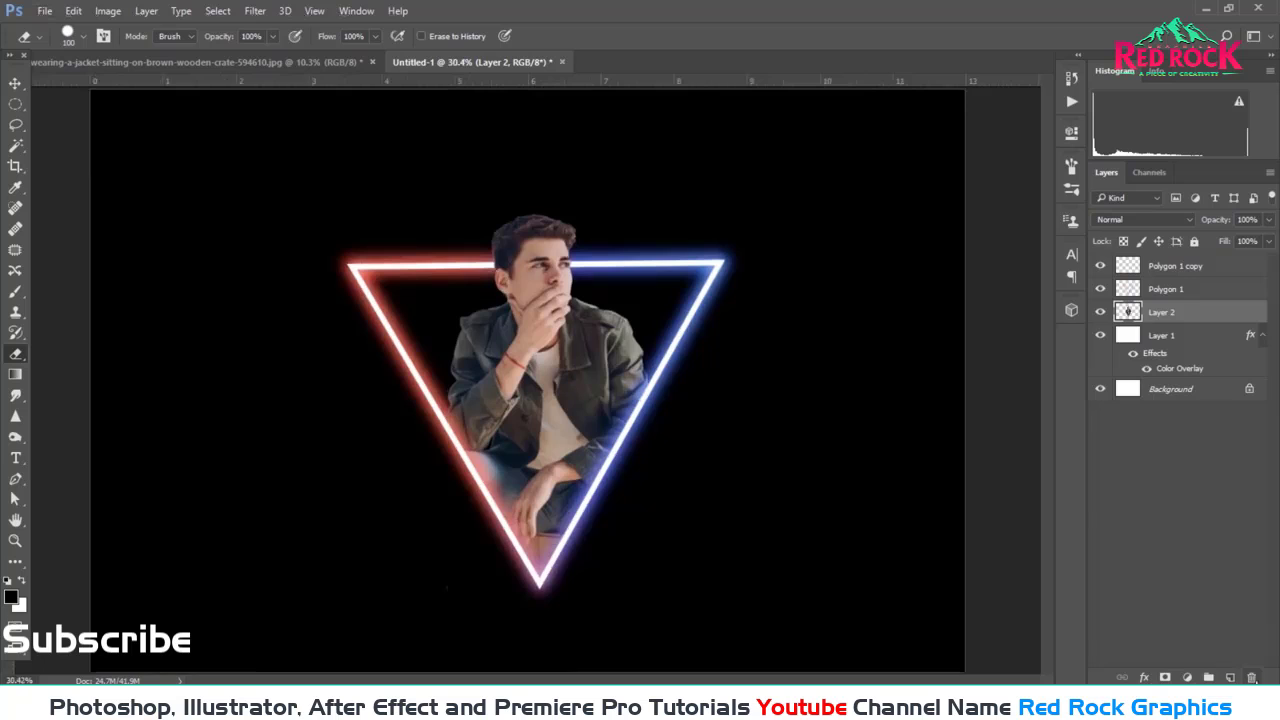
Step: Add a new layer above Layer 2 and set the foreground colour to pure red
{"action": "key", "text": "ctrl+shift+alt+n"}
{"action": "left_click", "coordinate": [12, 598]}
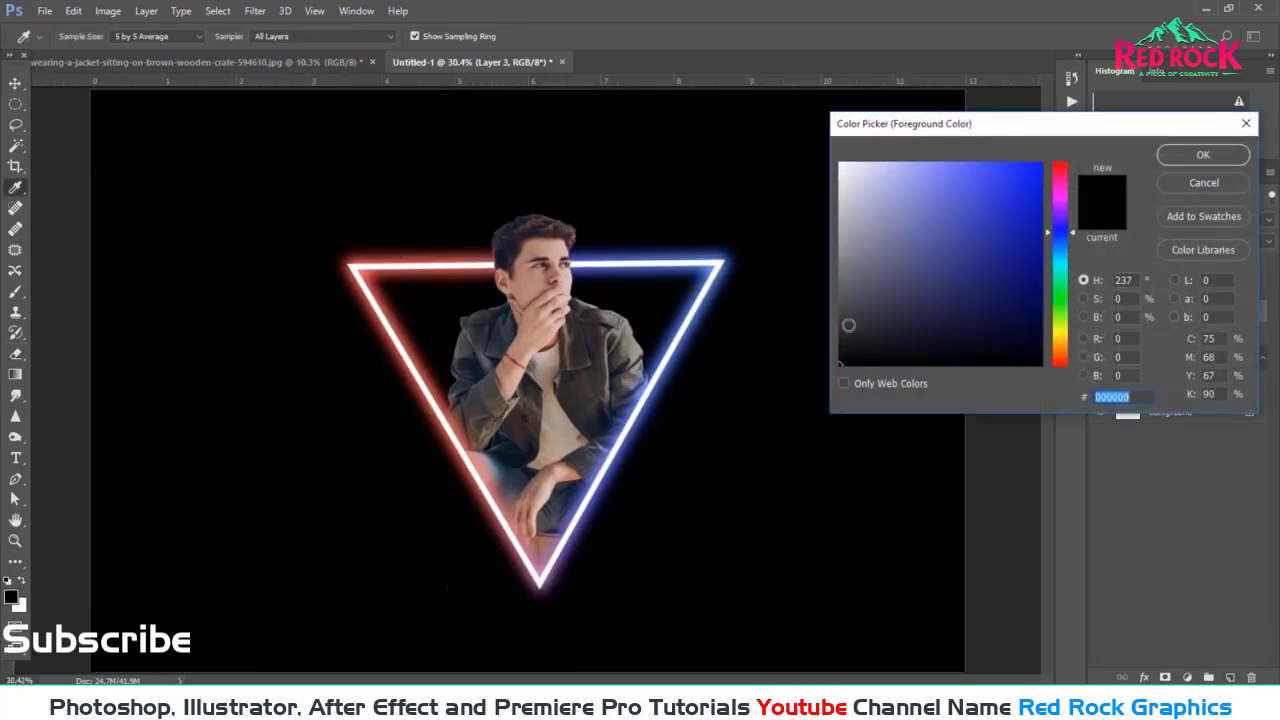
{"action": "left_click_drag", "start_coordinate": [1060, 240], "coordinate": [1060, 162]}
{"action": "left_click", "coordinate": [1202, 155]}
Step: Switch to a soft Brush sized at 250 px
{"action": "key", "text": "e"}
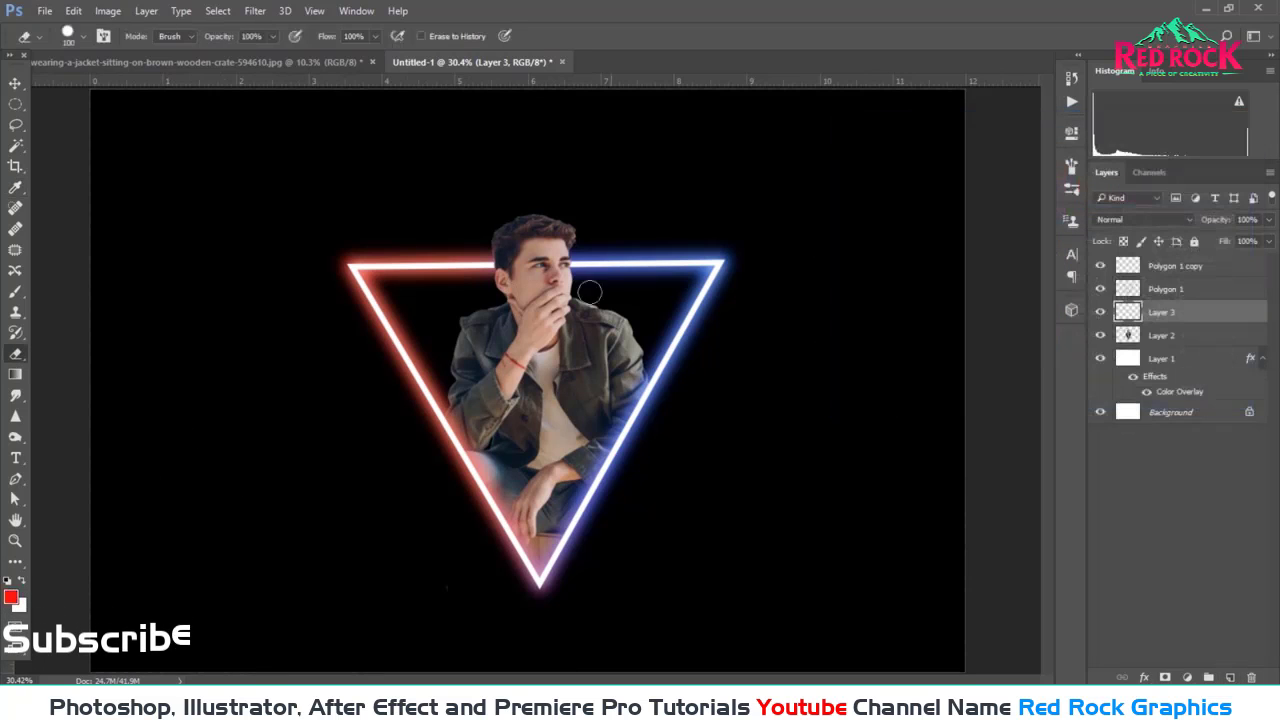
{"action": "right_click", "coordinate": [14, 296]}
{"action": "left_click", "coordinate": [62, 293]}
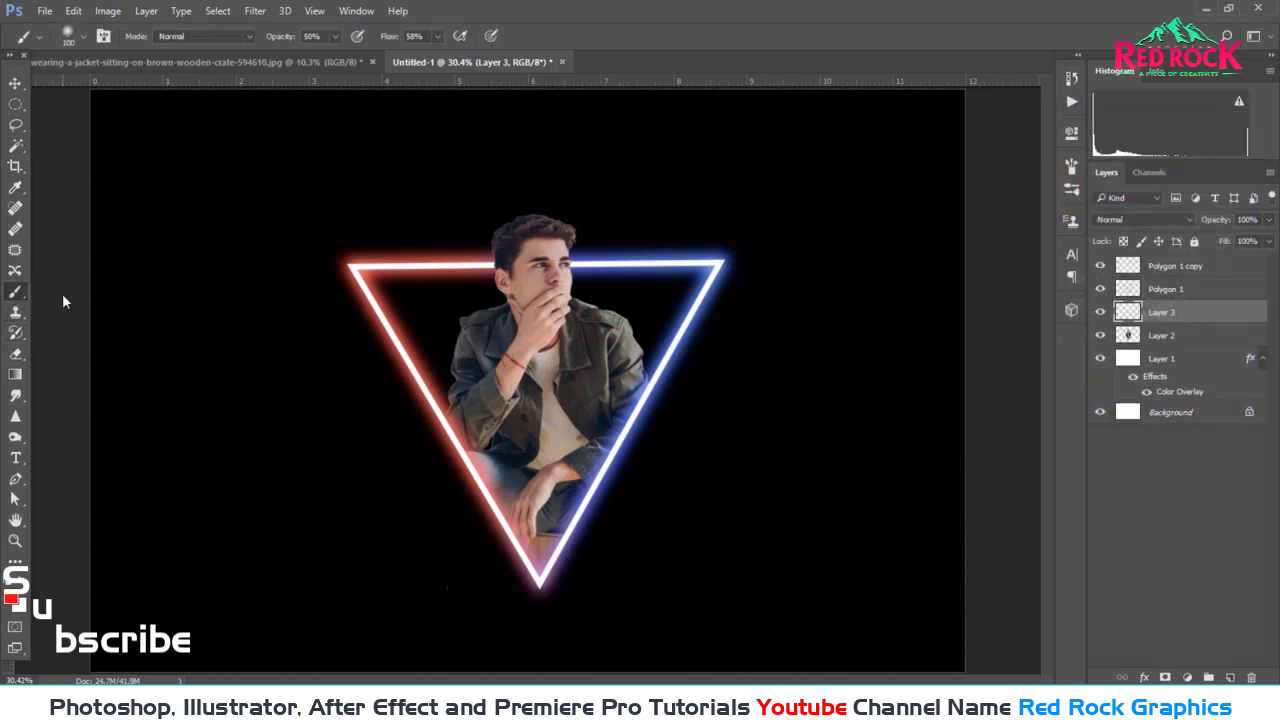
{"action": "left_click", "coordinate": [67, 40]}
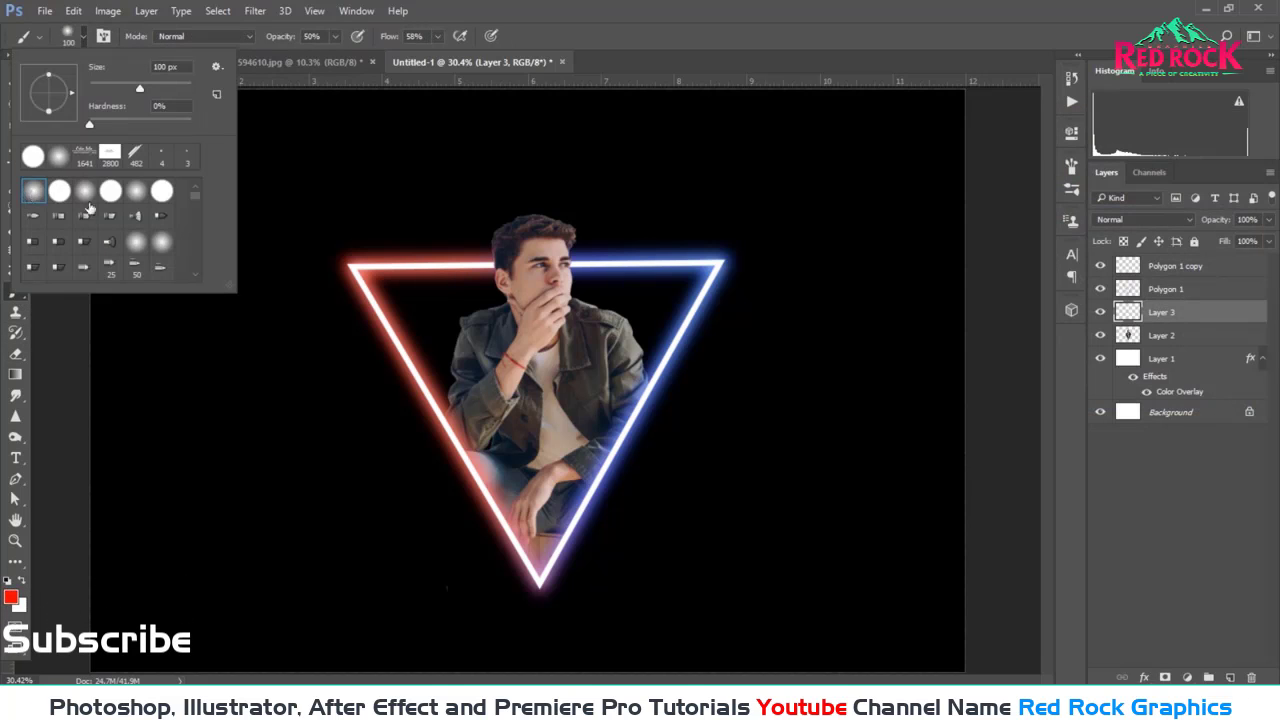
{"action": "left_click", "coordinate": [986, 120]}
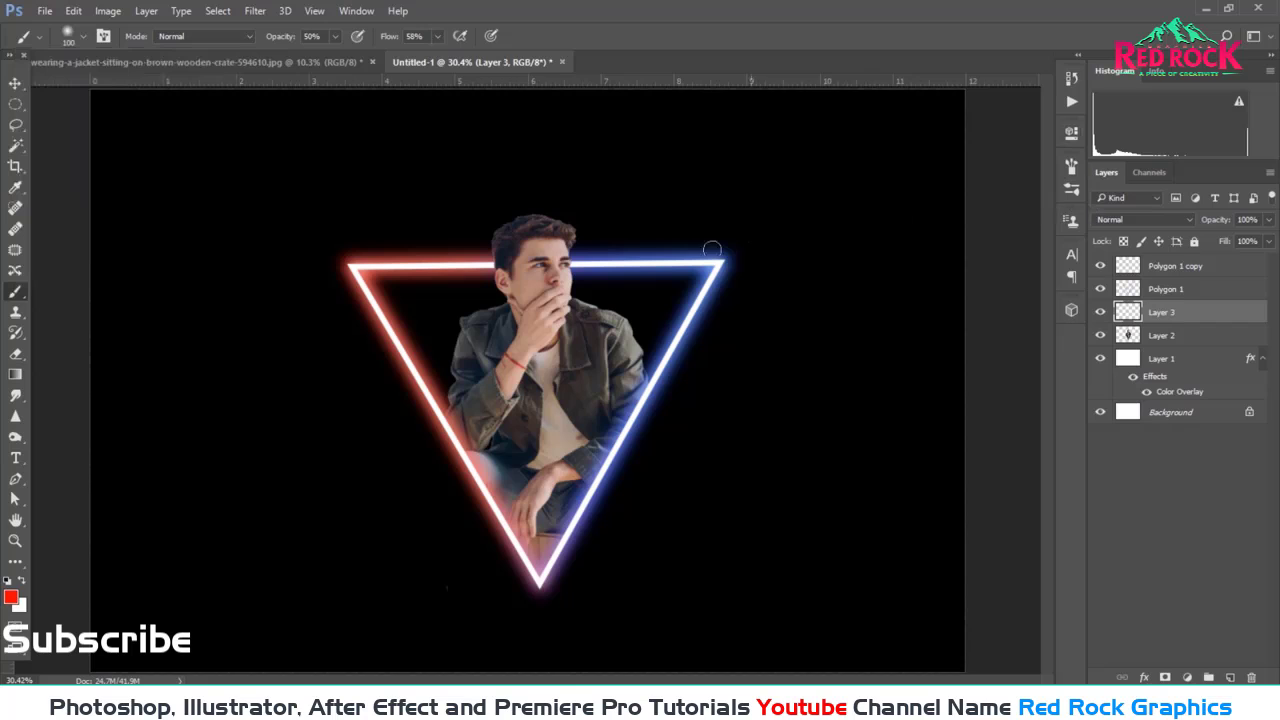
{"action": "key", "text": "bracketright"}
{"action": "key", "text": "bracketright"}
{"action": "key", "text": "bracketright"}
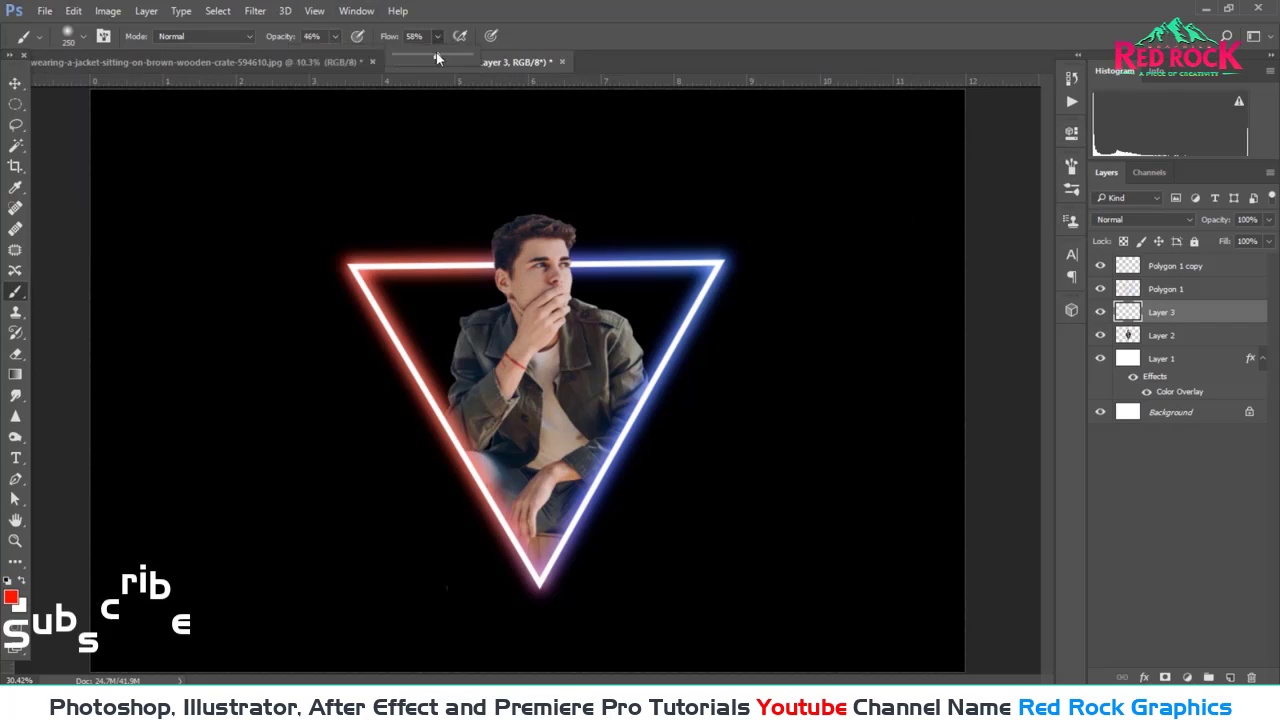
Step: Paint red over the man's hair, head, left shoulder and arm
{"action": "left_click_drag", "start_coordinate": [533, 232], "coordinate": [505, 287]}
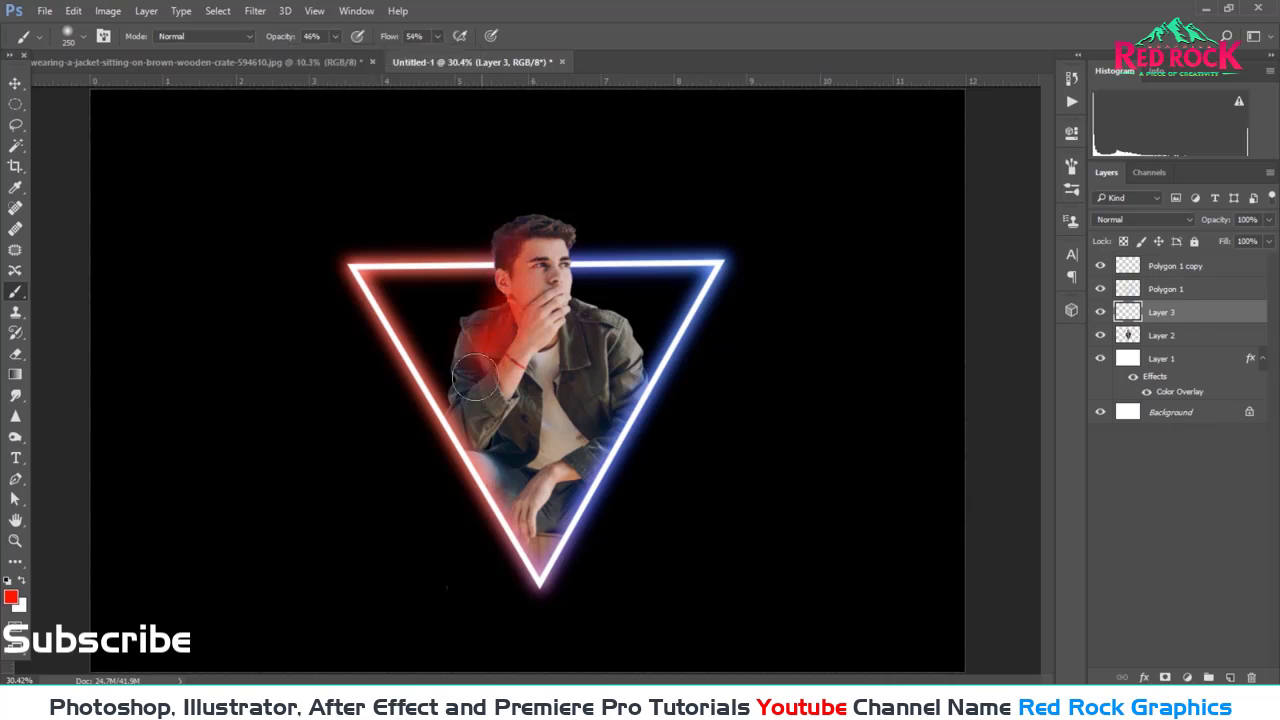
{"action": "left_click_drag", "start_coordinate": [474, 375], "coordinate": [474, 425]}
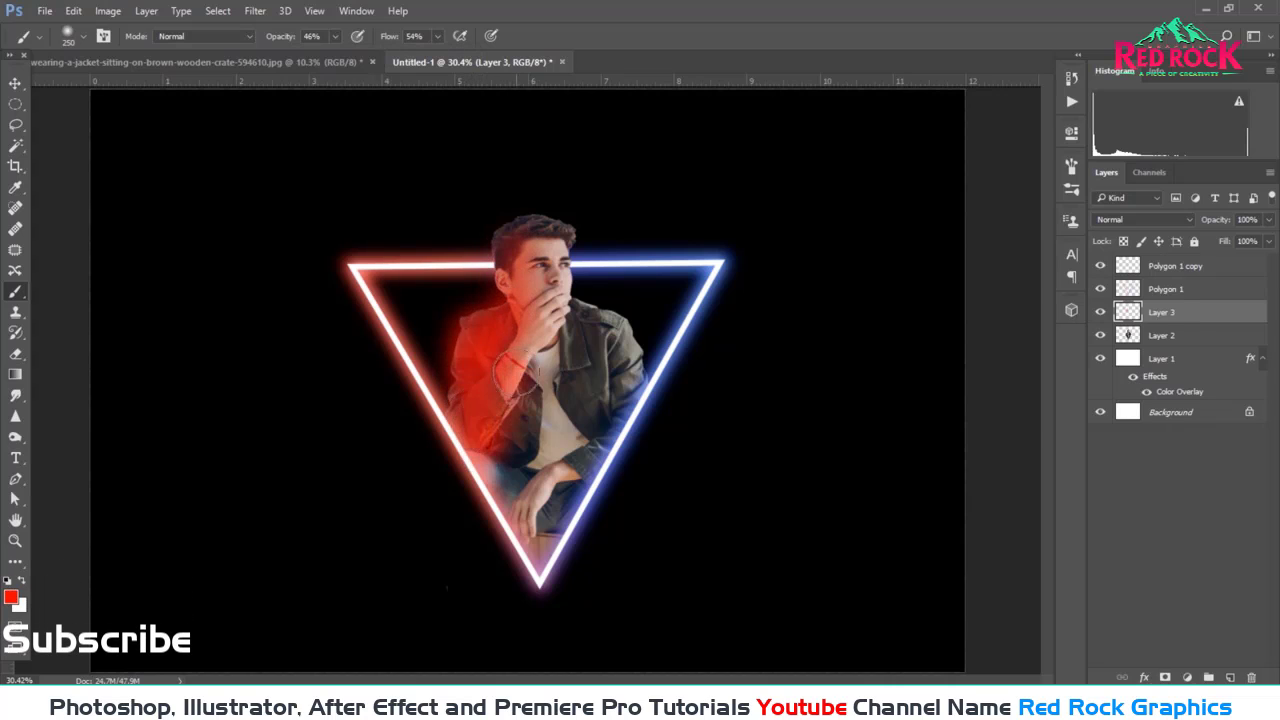
{"action": "left_click_drag", "start_coordinate": [530, 255], "coordinate": [510, 268]}
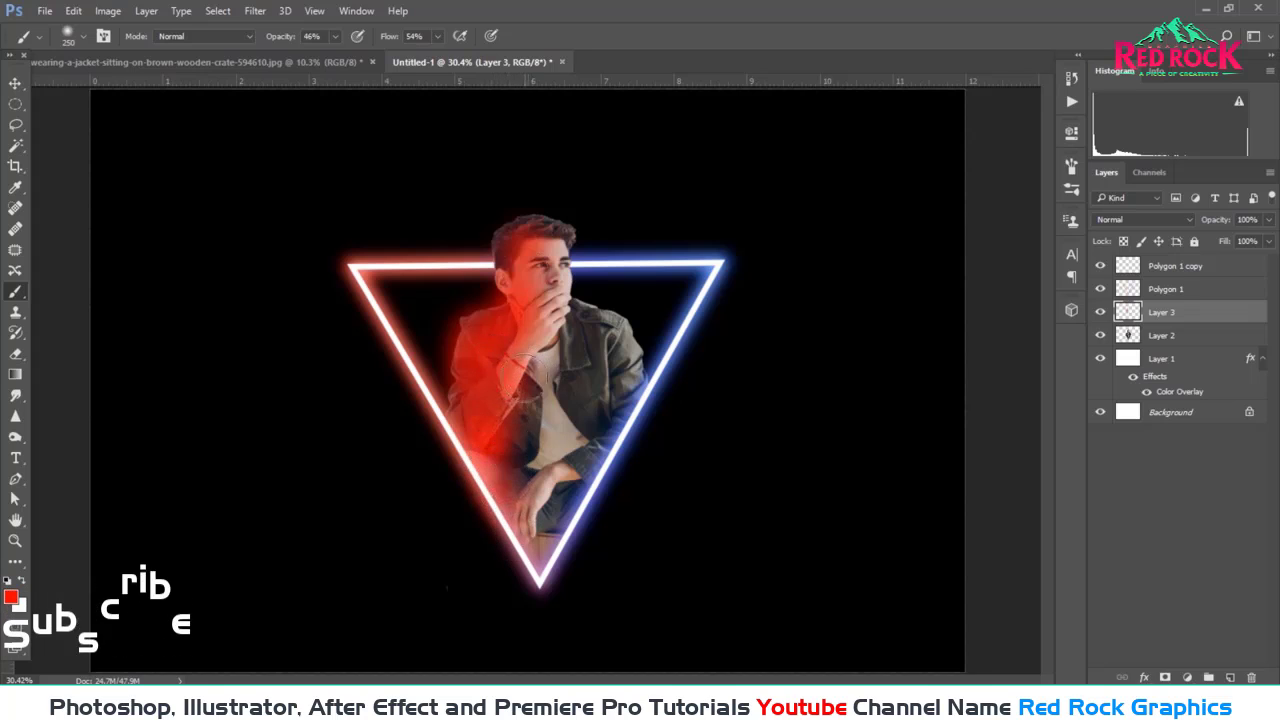
{"action": "left_click_drag", "start_coordinate": [507, 473], "coordinate": [530, 522]}
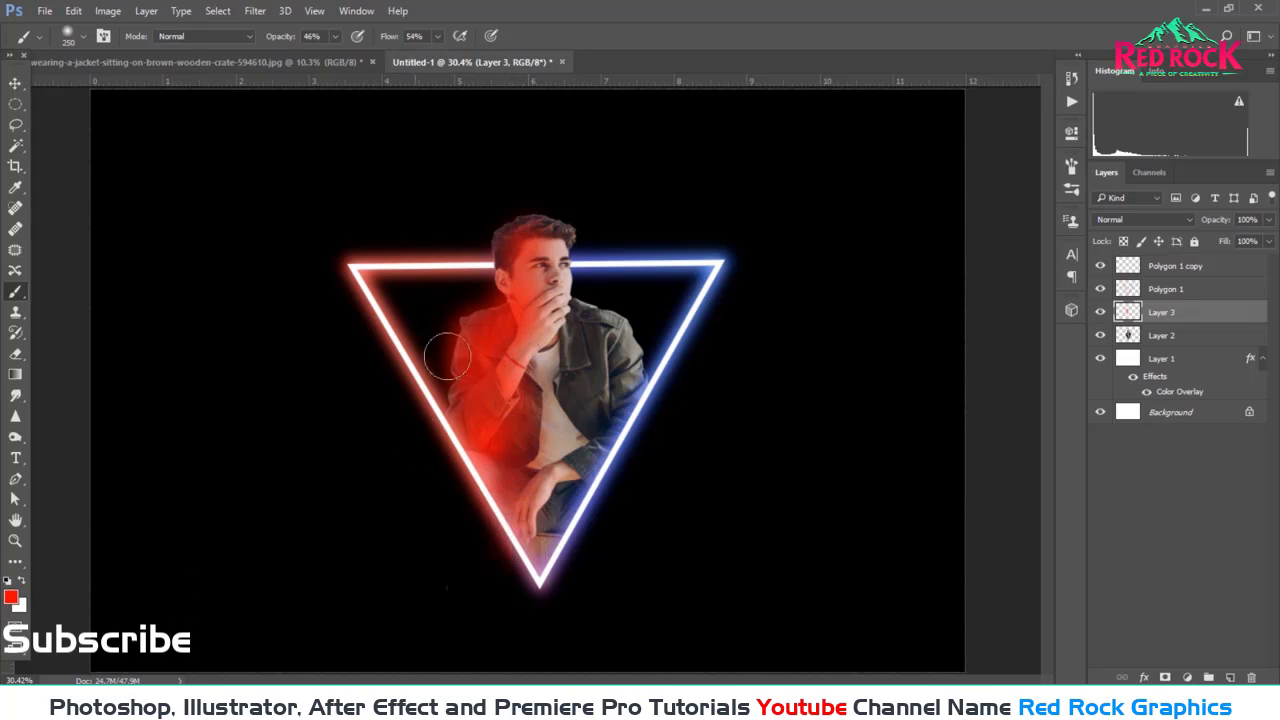
{"action": "left_click_drag", "start_coordinate": [495, 255], "coordinate": [508, 232]}
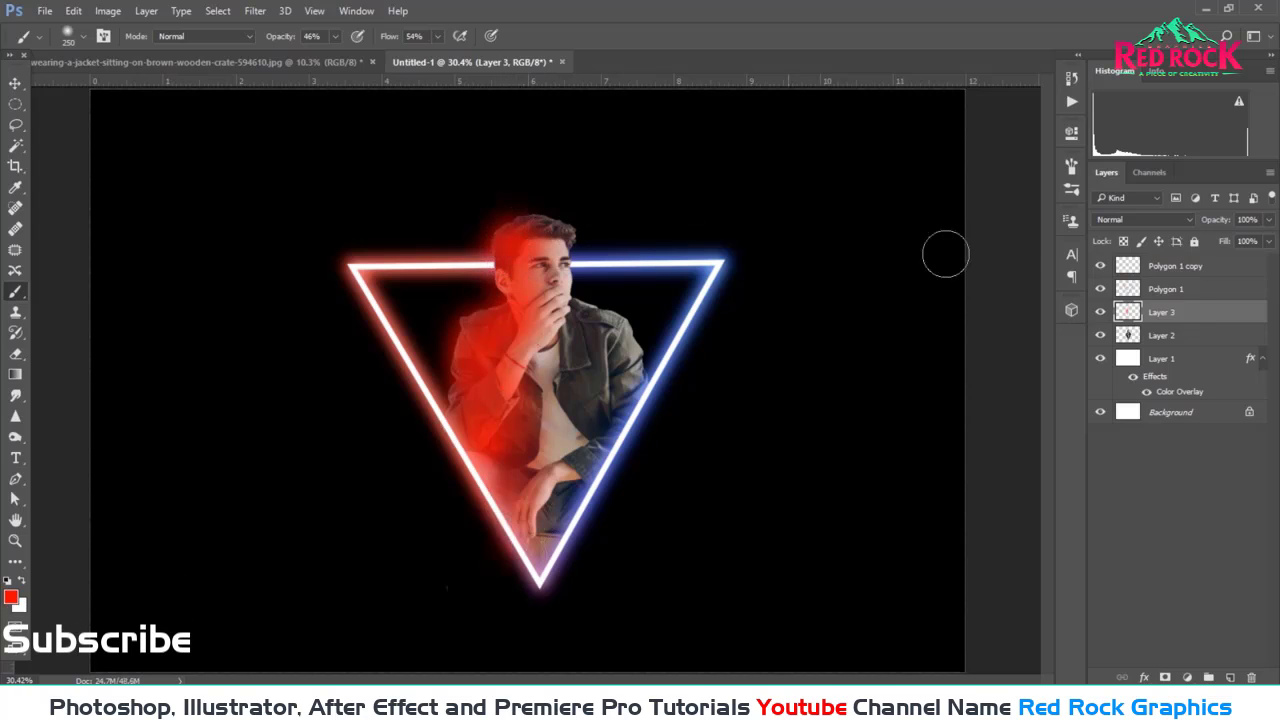
Step: Blend Layer 3's red paint in Soft Light mode, after briefly trying Overlay
{"action": "left_click", "coordinate": [1145, 219]}
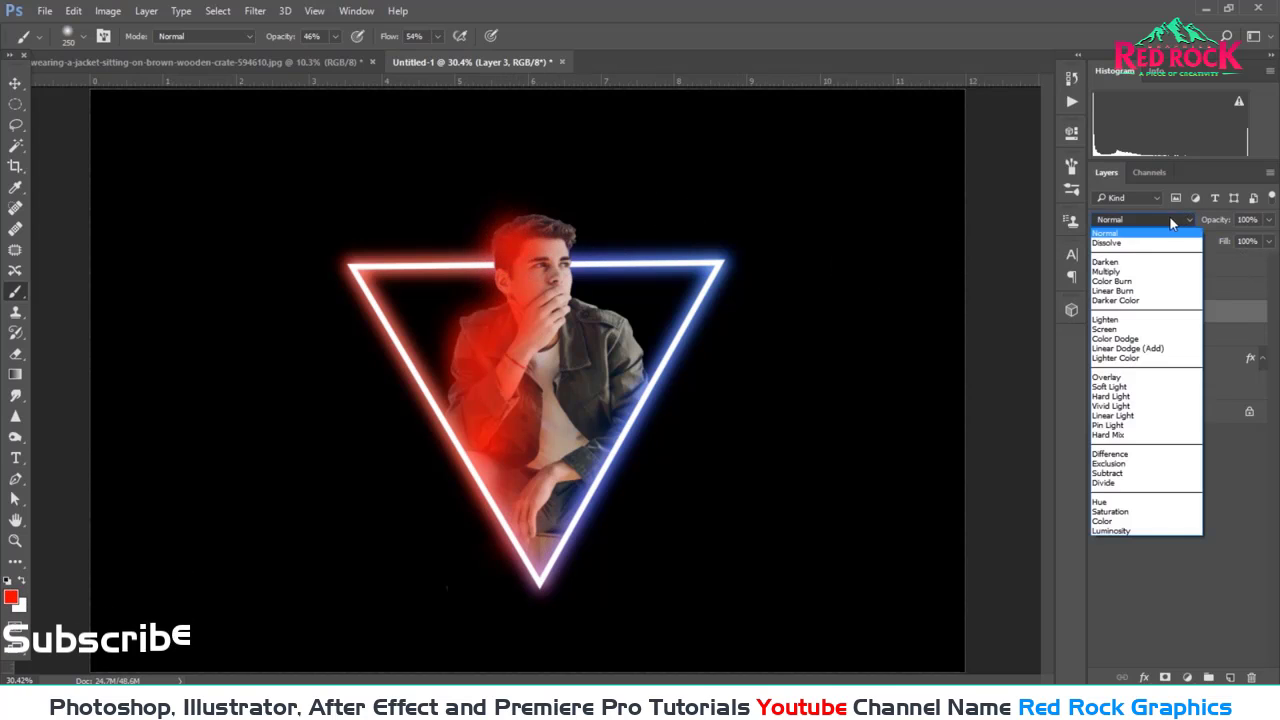
{"action": "left_click", "coordinate": [1150, 392]}
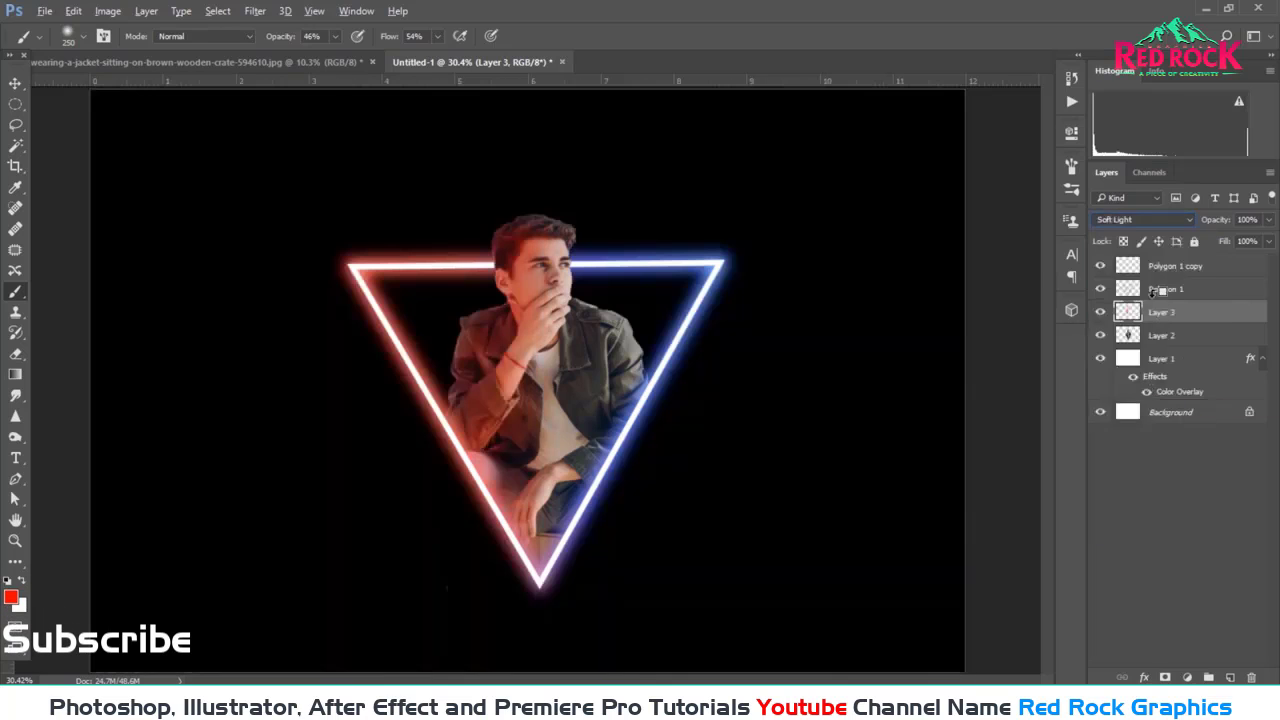
{"action": "left_click", "coordinate": [1145, 219]}
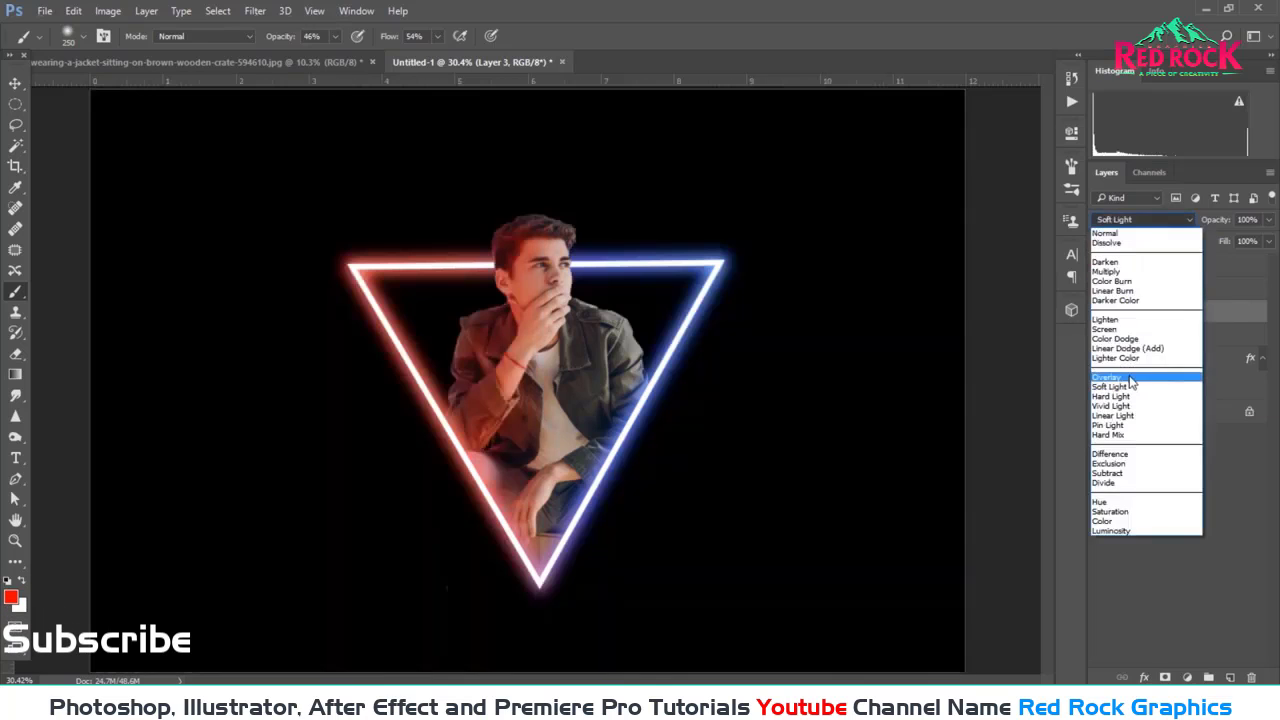
{"action": "left_click", "coordinate": [1133, 376]}
{"action": "left_click", "coordinate": [1143, 219]}
{"action": "left_click", "coordinate": [1130, 392]}
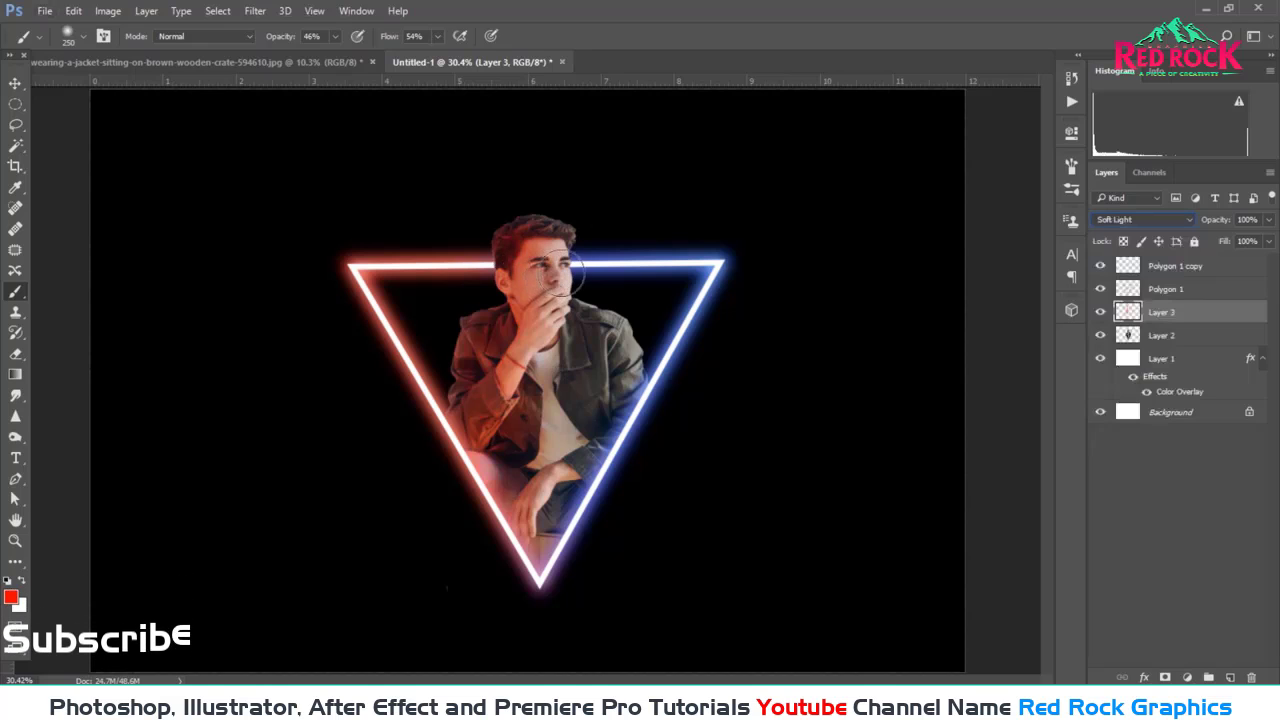
Step: Create Layer 4 and set the foreground colour to blue #002aff
{"action": "left_click", "coordinate": [1232, 678]}
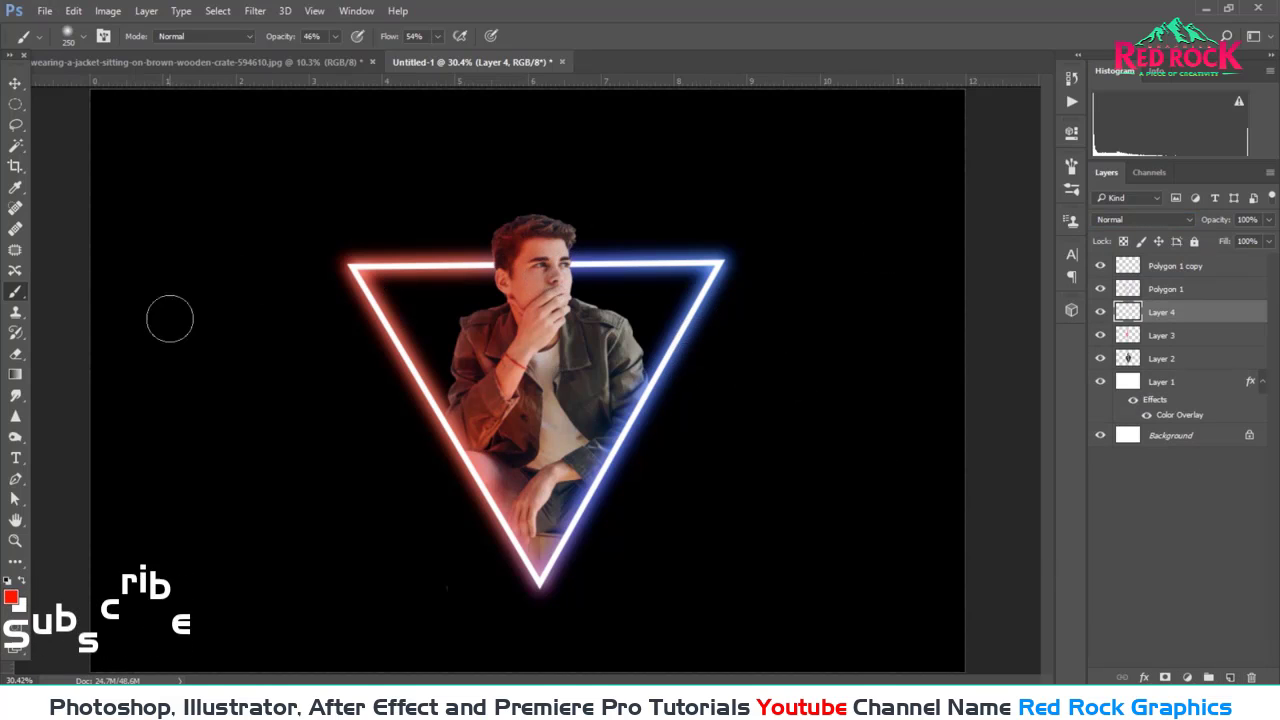
{"action": "left_click", "coordinate": [11, 597]}
{"action": "left_click", "coordinate": [1060, 254]}
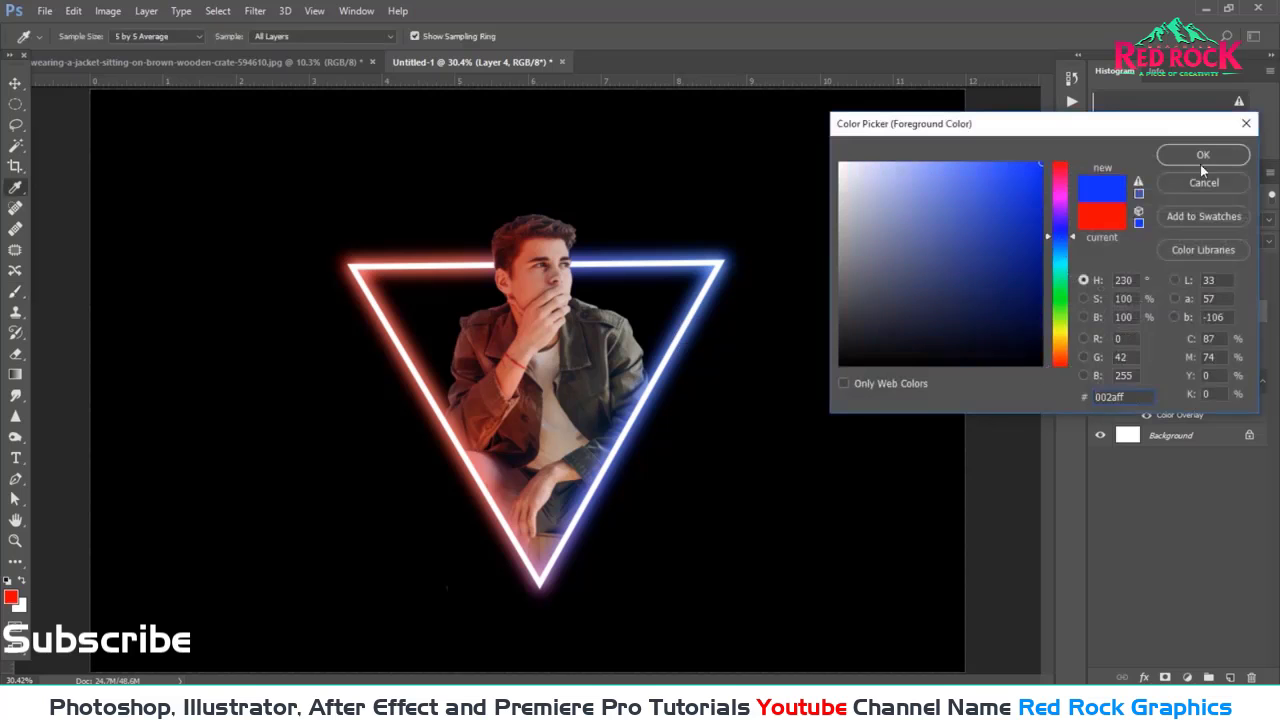
{"action": "left_click", "coordinate": [1216, 155]}
{"action": "scroll", "coordinate": [565, 262], "scroll_direction": "up", "scroll_amount": 2}
{"action": "scroll", "coordinate": [565, 262], "scroll_direction": "up", "scroll_amount": 2}
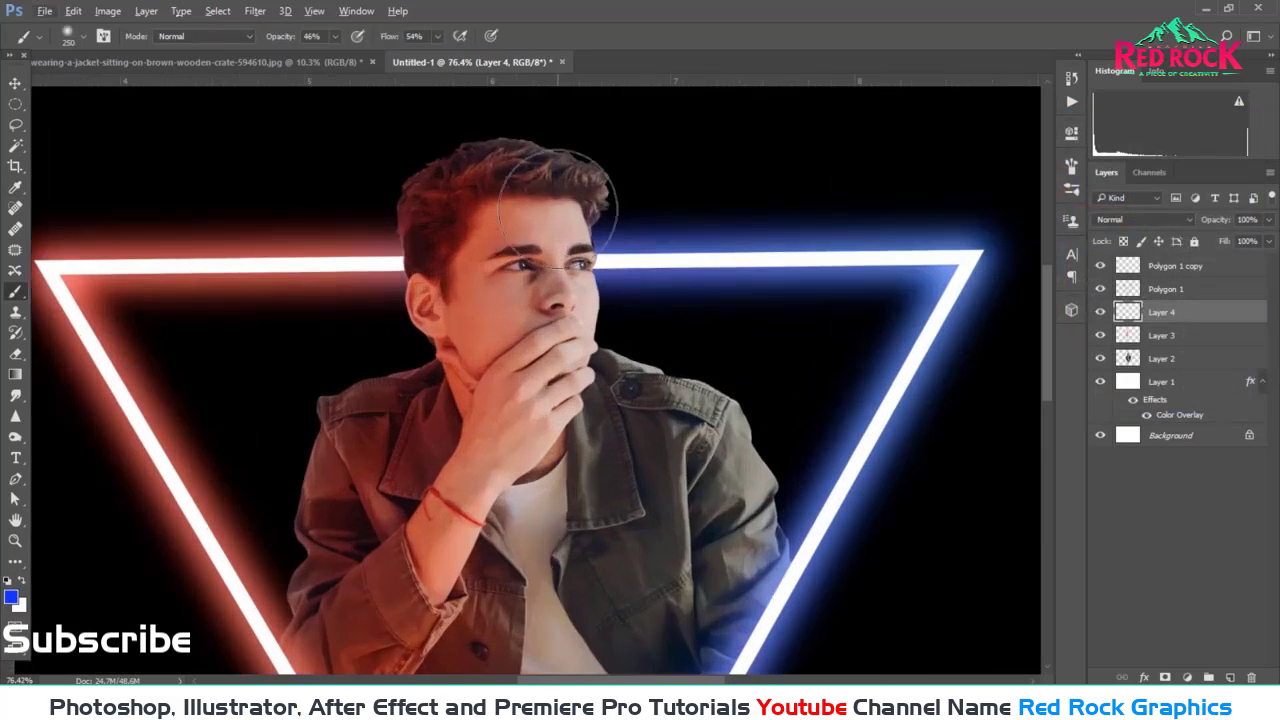
Step: Paint blue over the right side of the face and the jacket
{"action": "left_click_drag", "start_coordinate": [565, 262], "coordinate": [703, 538]}
{"action": "scroll", "coordinate": [703, 538], "scroll_direction": "down", "scroll_amount": 2}
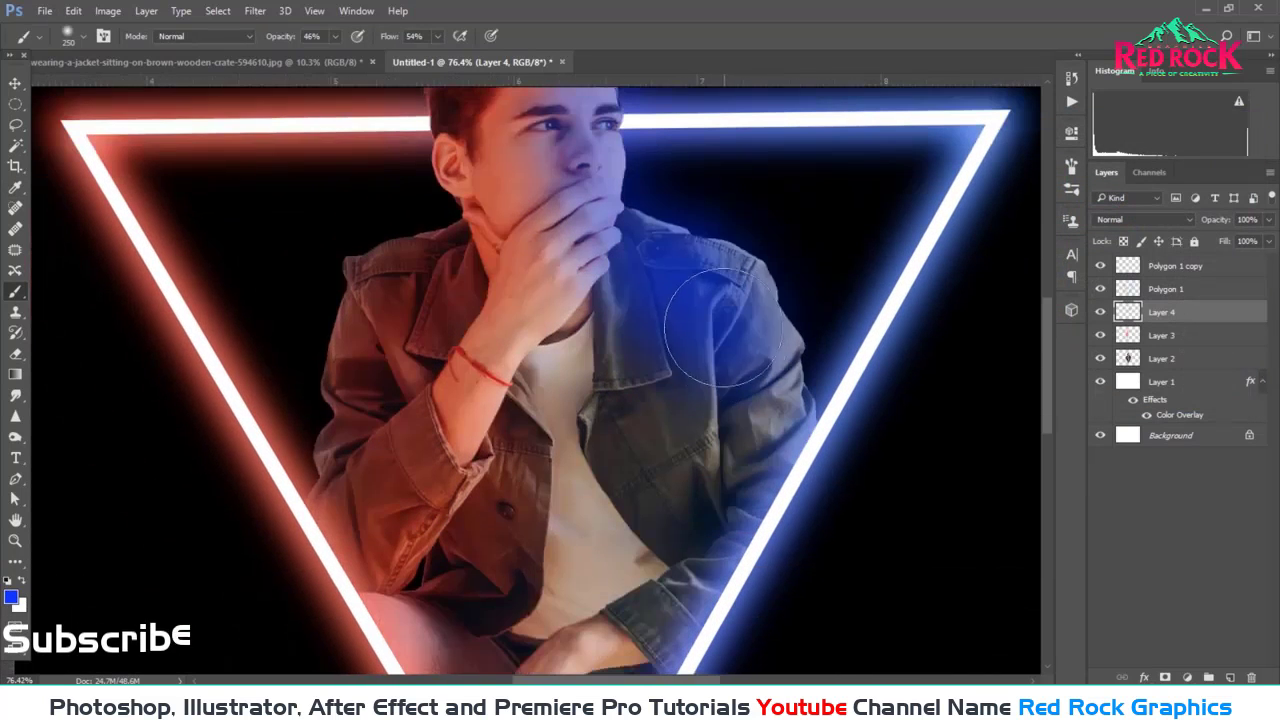
{"action": "mouse_move", "coordinate": [700, 400]}
{"action": "left_mouse_down"}
{"action": "mouse_move", "coordinate": [620, 580]}
{"action": "mouse_move", "coordinate": [638, 346]}
{"action": "left_mouse_up"}
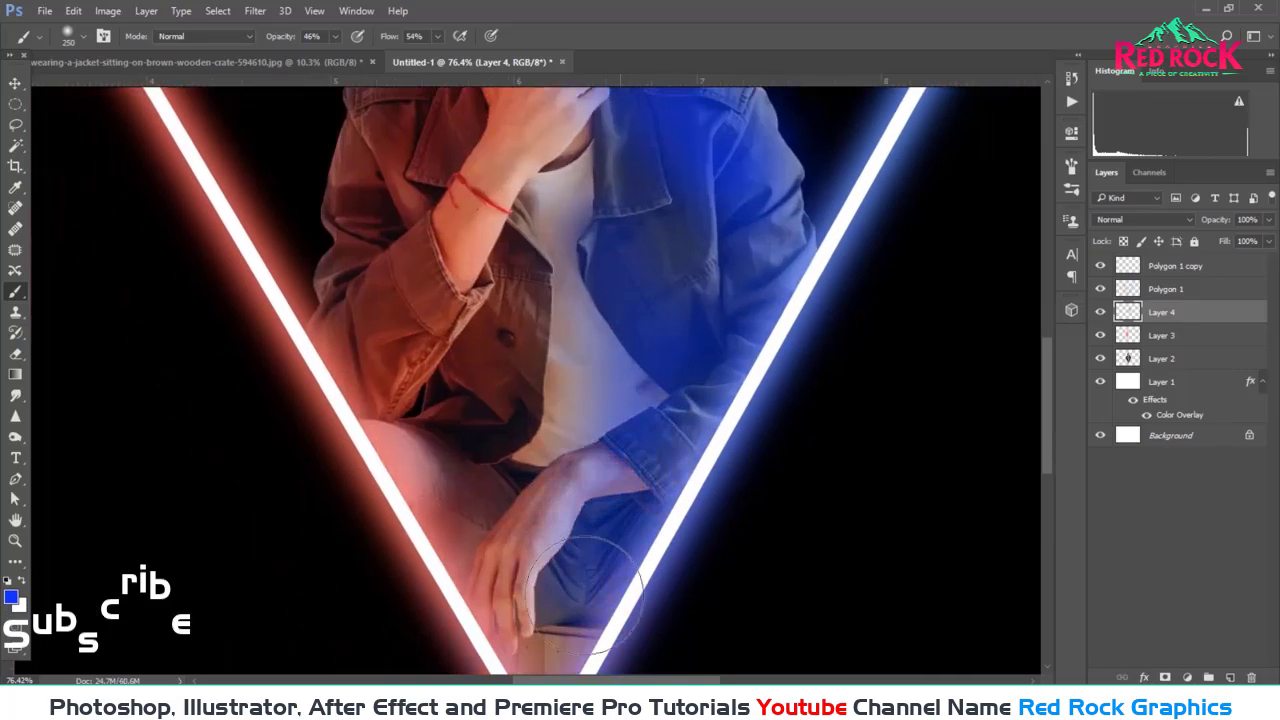
{"action": "left_click_drag", "start_coordinate": [620, 150], "coordinate": [630, 406]}
{"action": "mouse_move", "coordinate": [808, 488]}
{"action": "left_mouse_down"}
{"action": "mouse_move", "coordinate": [663, 257]}
{"action": "mouse_move", "coordinate": [600, 420]}
{"action": "mouse_move", "coordinate": [674, 453]}
{"action": "left_mouse_up"}
Step: Set Layer 4's blend mode to Soft Light
{"action": "scroll", "coordinate": [604, 183], "scroll_direction": "down", "scroll_amount": 2}
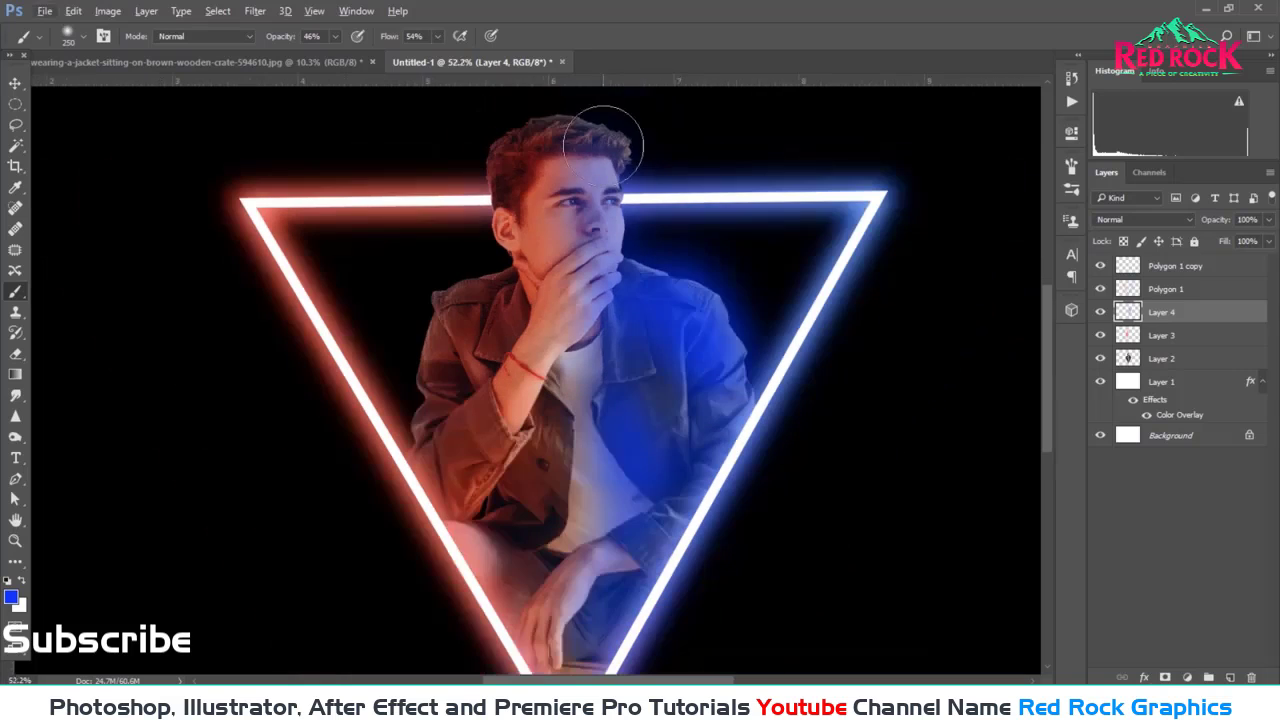
{"action": "scroll", "coordinate": [558, 118], "scroll_direction": "down", "scroll_amount": 2}
{"action": "scroll", "coordinate": [558, 118], "scroll_direction": "down", "scroll_amount": 1}
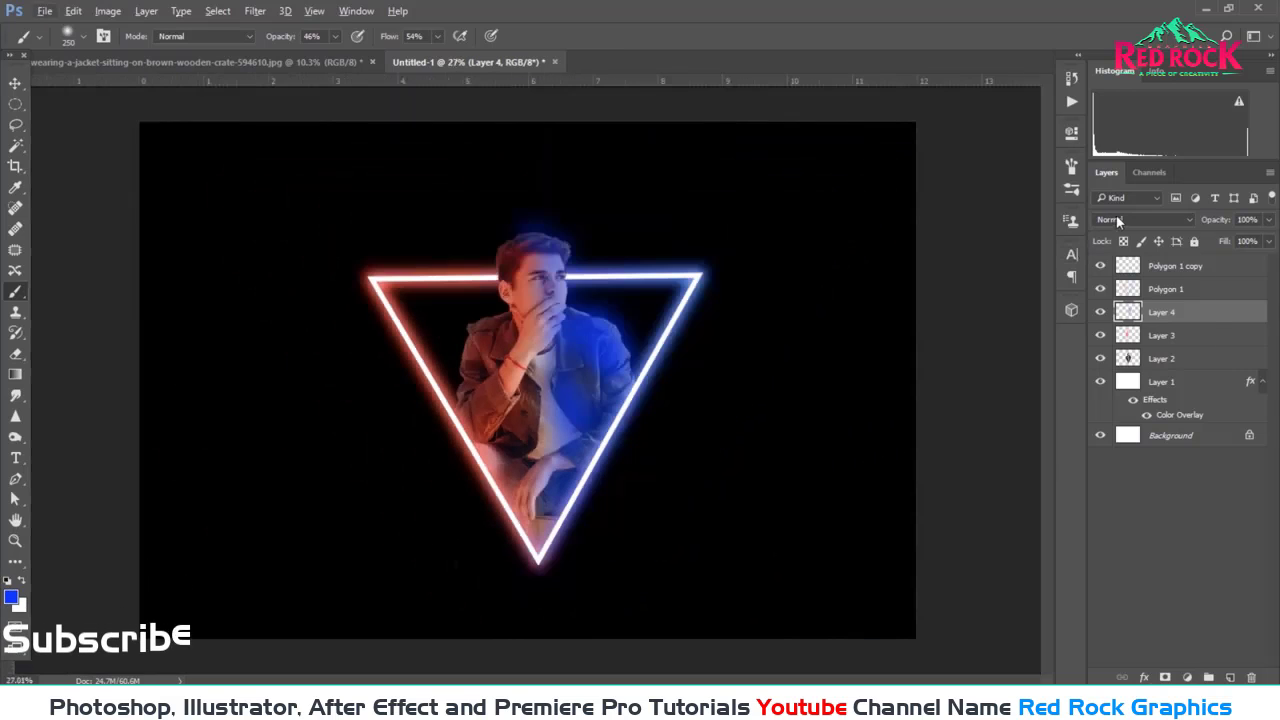
{"action": "left_click", "coordinate": [1143, 219]}
{"action": "left_click", "coordinate": [1110, 386]}
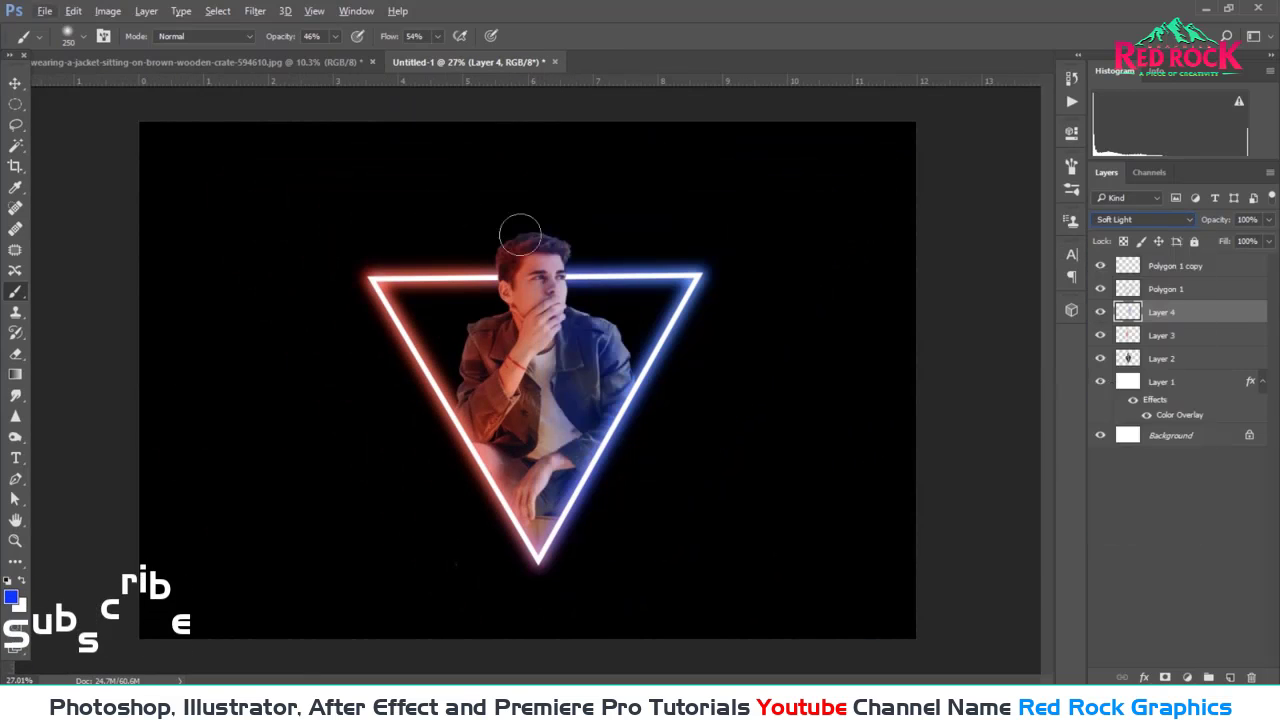
{"action": "scroll", "coordinate": [519, 233], "scroll_direction": "up", "scroll_amount": 1}
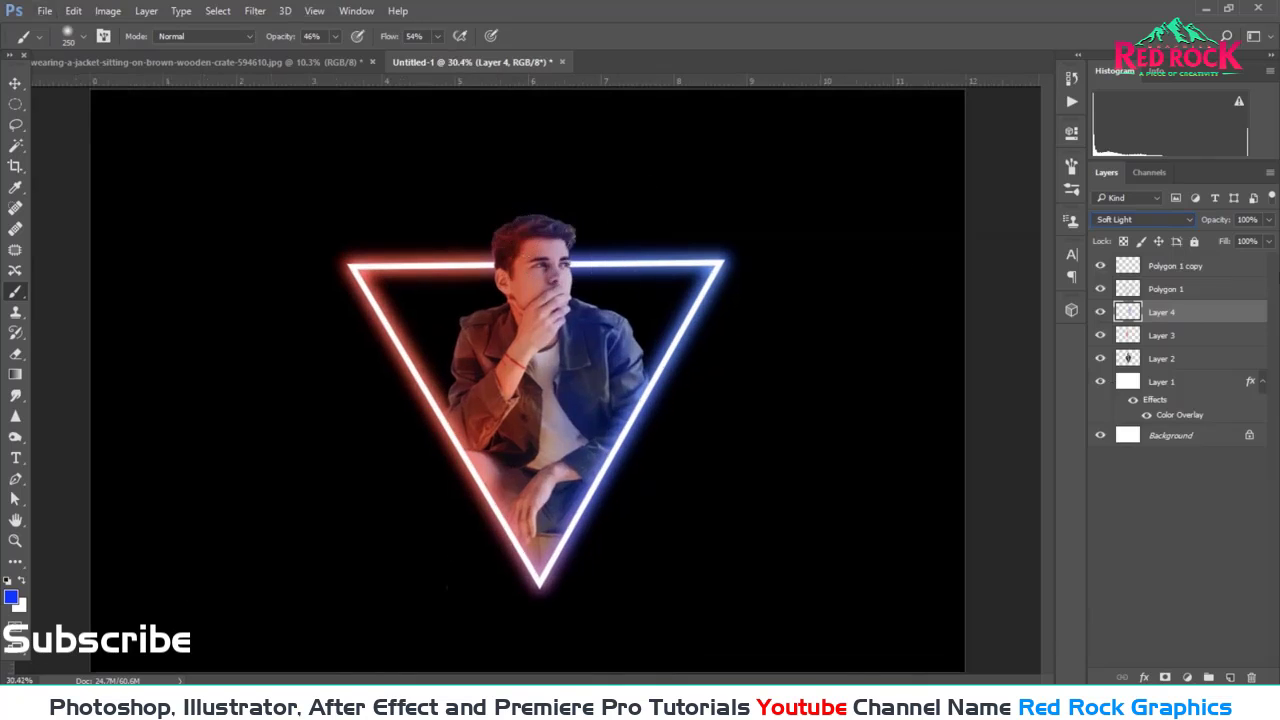
Step: Merge Polygon 1 copy through Layer 2 and Layer 1 into a single Polygon 1 copy layer
{"action": "left_click", "coordinate": [1185, 266]}
{"action": "left_click", "coordinate": [1195, 360], "text": "shift"}
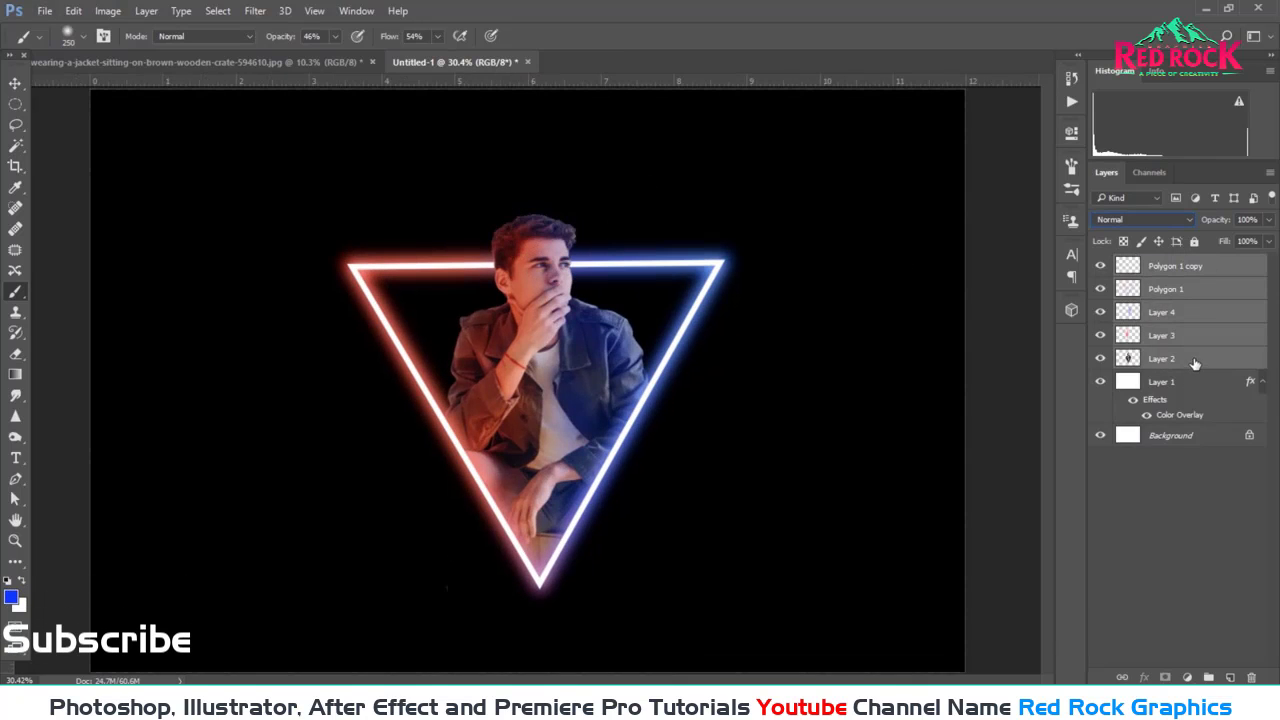
{"action": "key", "text": "ctrl+e"}
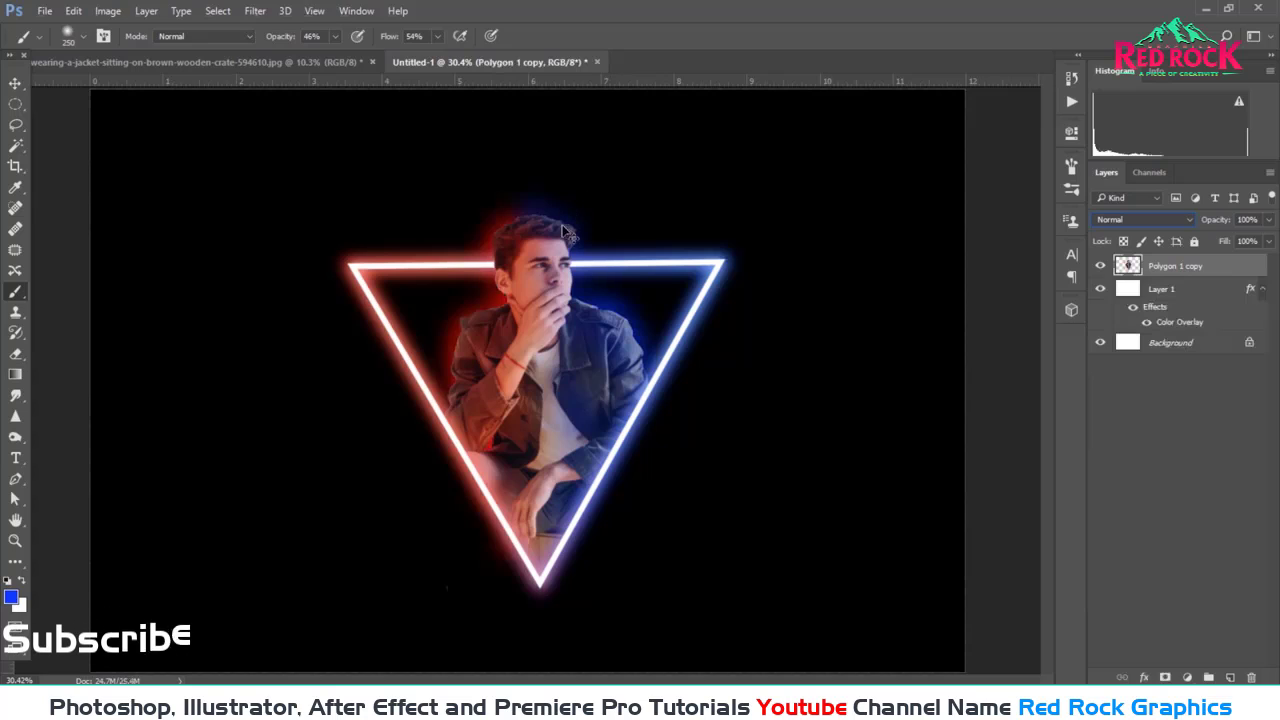
{"action": "key", "text": "ctrl+alt+z"}
{"action": "key", "text": "ctrl+alt+z"}
{"action": "key", "text": "ctrl+alt+z"}
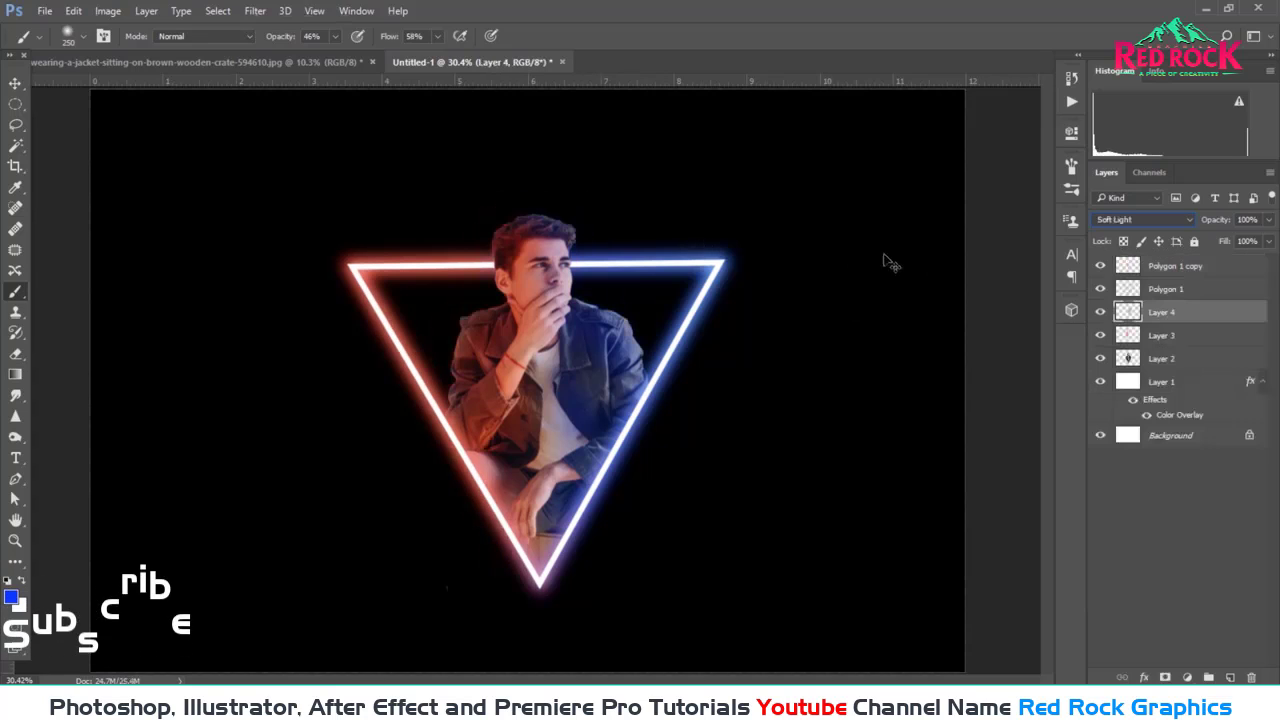
{"action": "left_click", "coordinate": [1183, 272]}
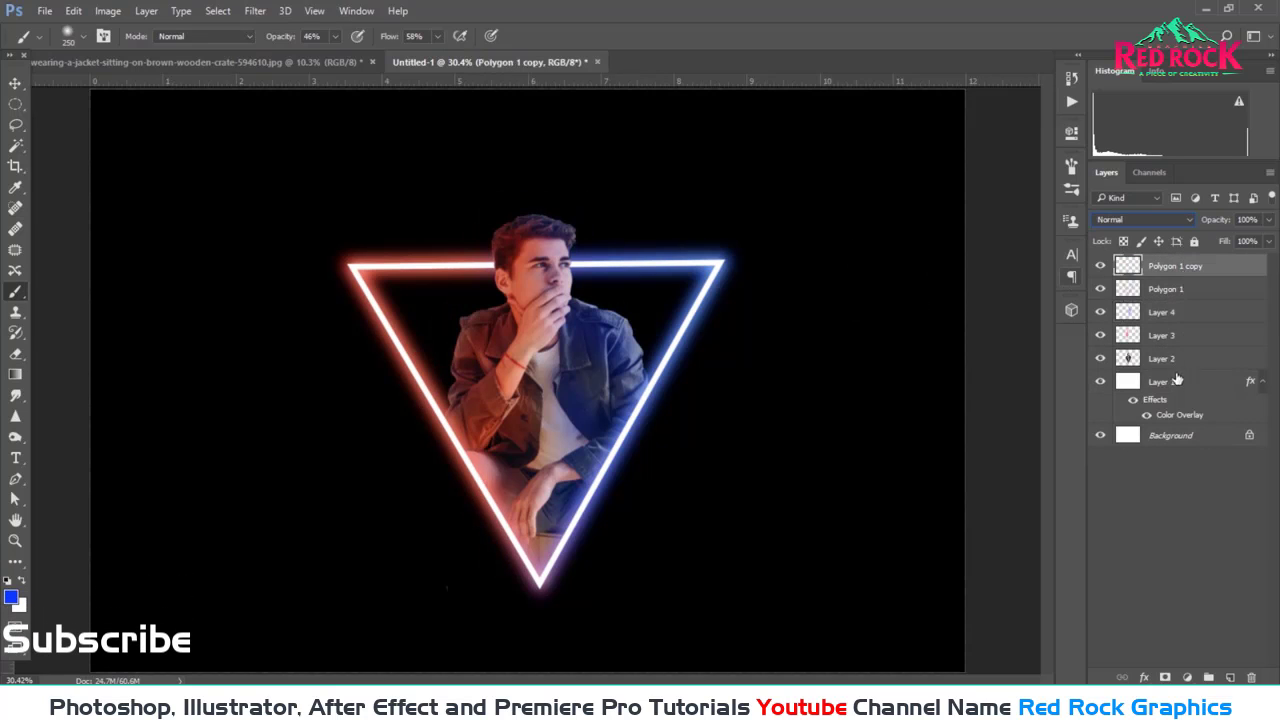
{"action": "left_click", "coordinate": [1223, 362], "text": "shift"}
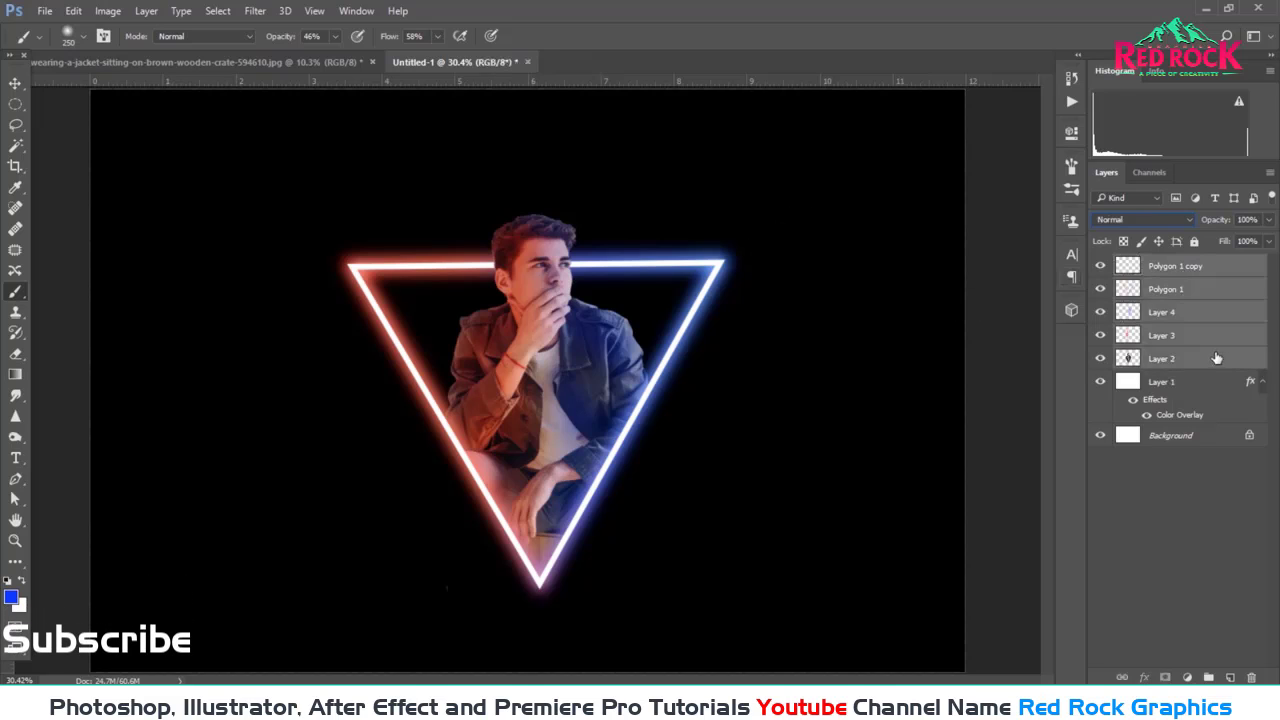
{"action": "left_click", "coordinate": [1210, 378], "text": "shift"}
{"action": "key", "text": "ctrl+e"}
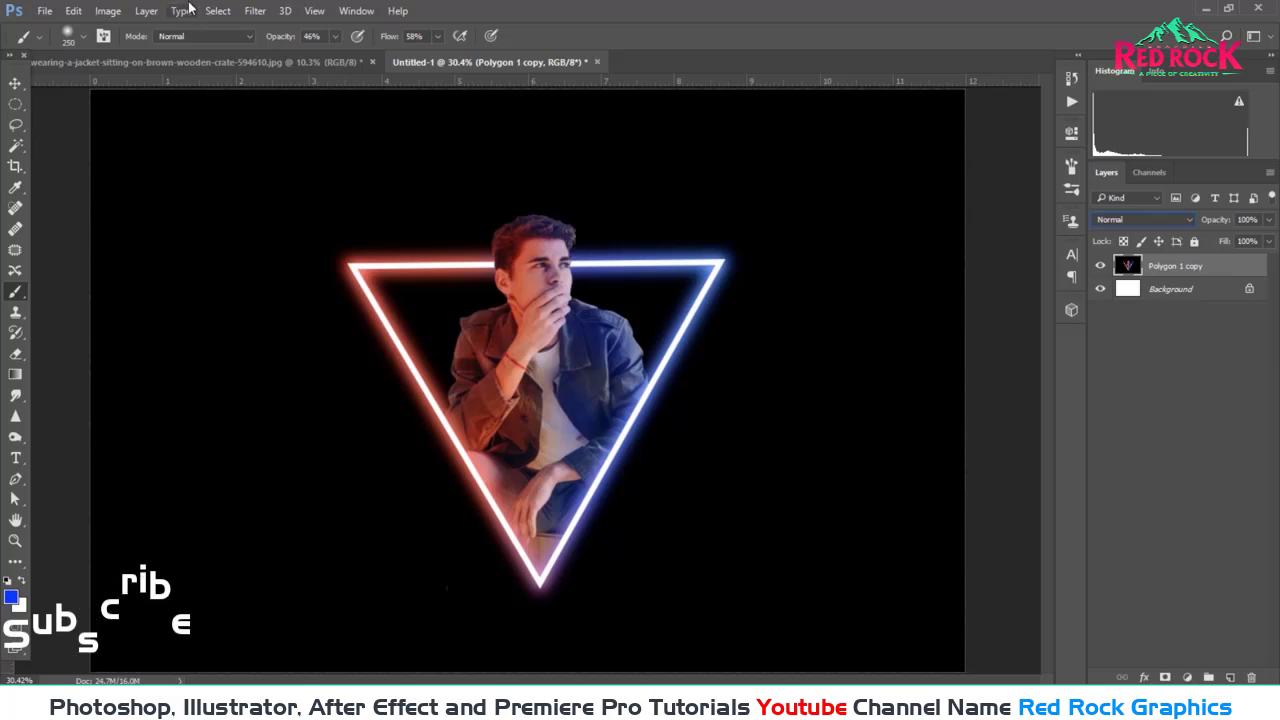
{"action": "left_click", "coordinate": [255, 10]}
Step: In Camera Raw, set Temperature -11, Tint +20, Contrast +23, Highlights -10, Shadows +11, Clarity +12
{"action": "left_click", "coordinate": [365, 107]}
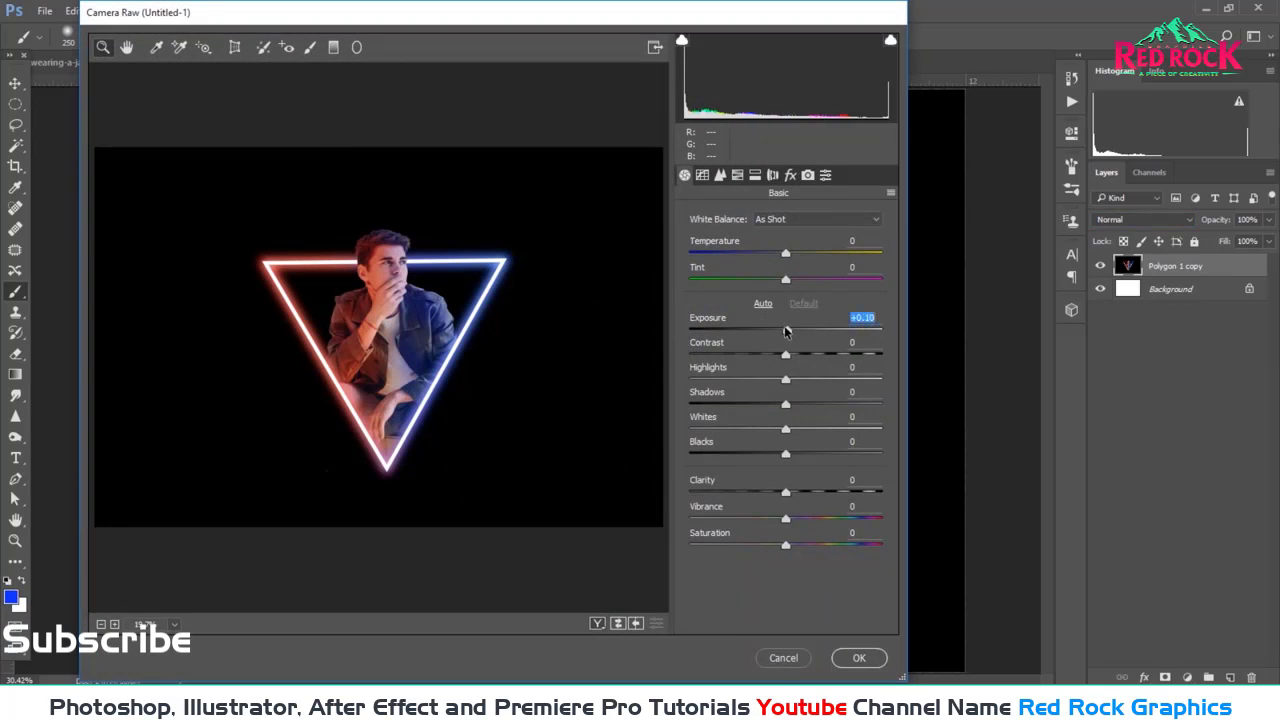
{"action": "mouse_move", "coordinate": [789, 251]}
{"action": "left_mouse_down"}
{"action": "mouse_move", "coordinate": [773, 255]}
{"action": "mouse_move", "coordinate": [805, 283]}
{"action": "left_mouse_up"}
{"action": "left_click_drag", "start_coordinate": [785, 354], "coordinate": [808, 358]}
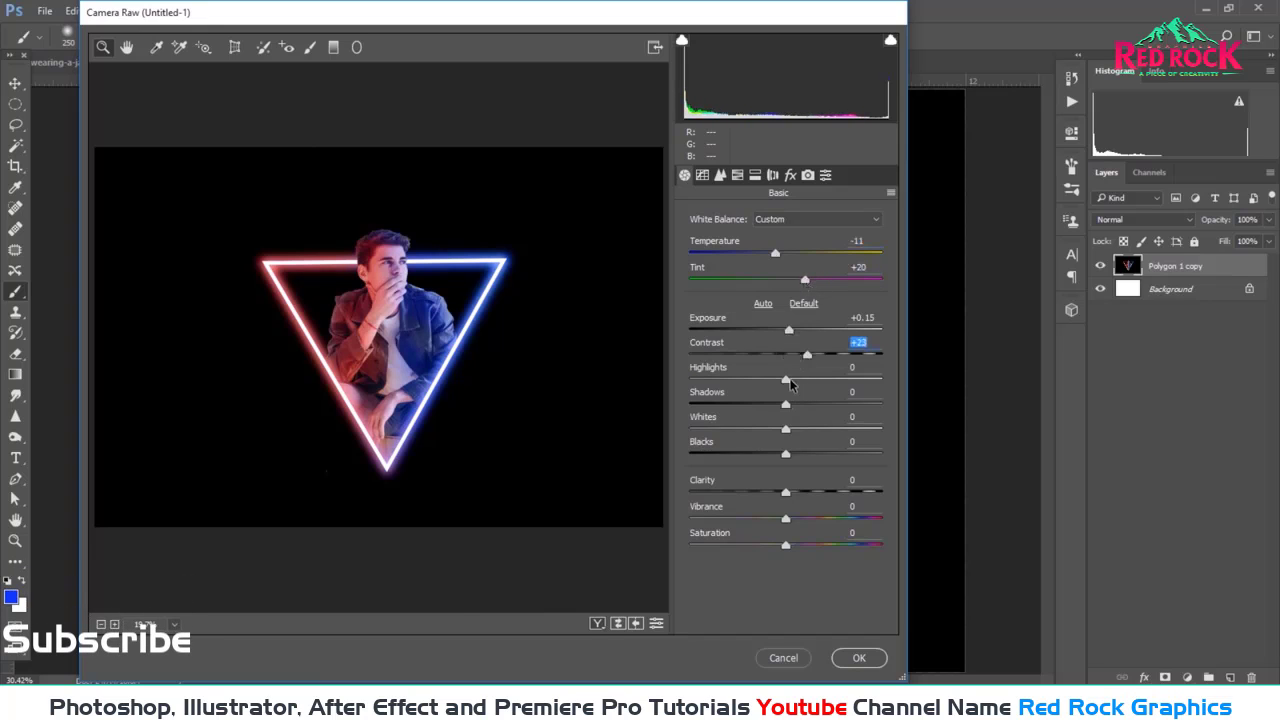
{"action": "left_click_drag", "start_coordinate": [787, 404], "coordinate": [797, 404]}
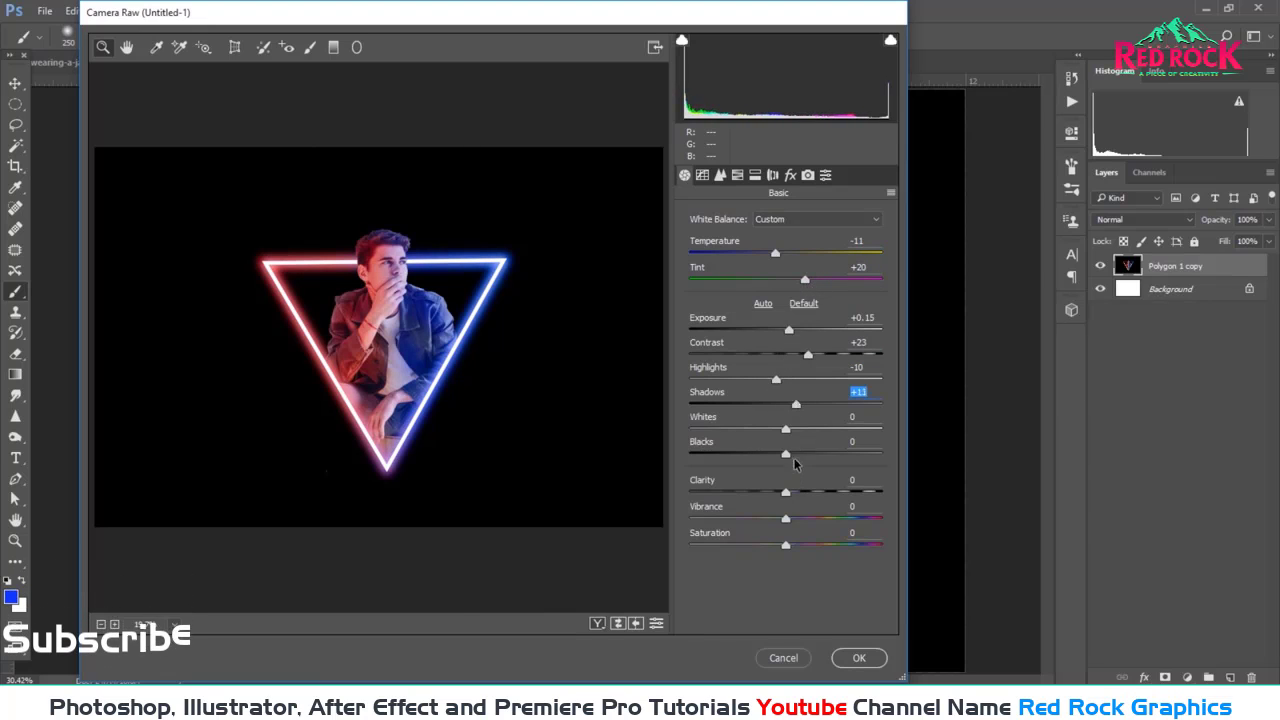
{"action": "left_click_drag", "start_coordinate": [805, 494], "coordinate": [793, 519]}
Step: Raise the Sharpening Amount in Detail and set Dehaze to +12 in Effects
{"action": "left_click", "coordinate": [702, 175]}
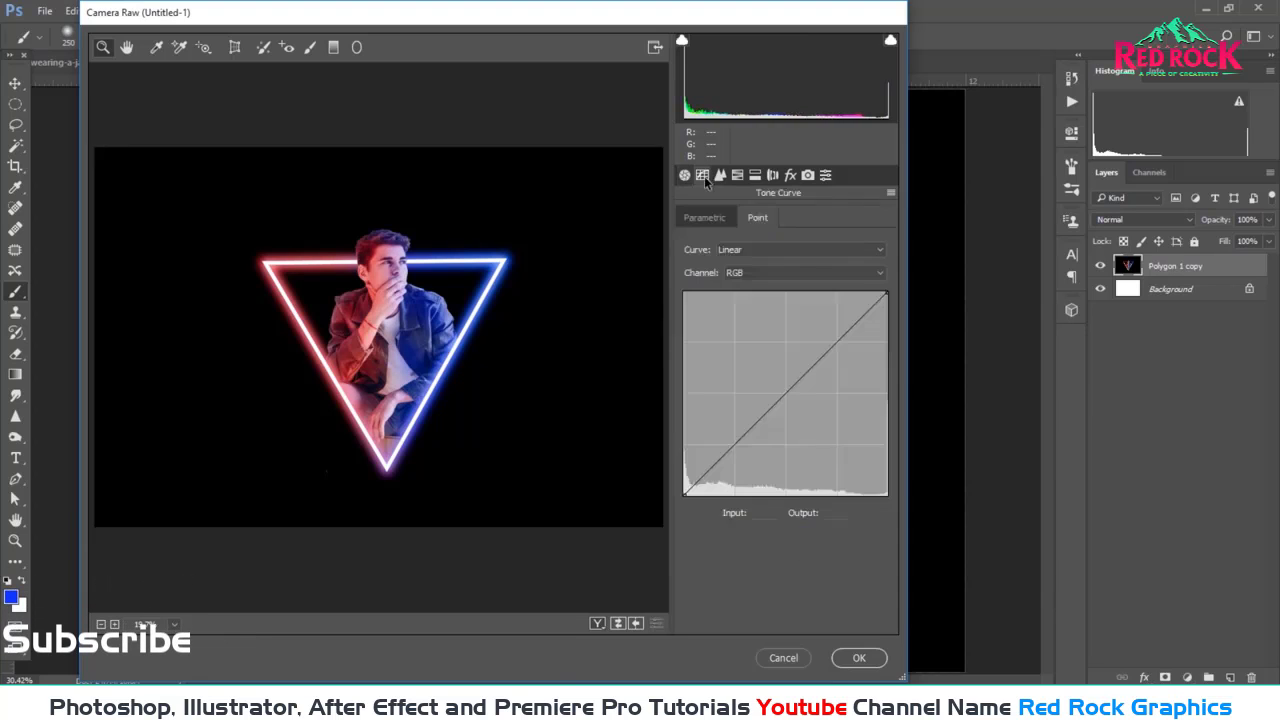
{"action": "left_click", "coordinate": [720, 175]}
{"action": "left_click_drag", "start_coordinate": [721, 243], "coordinate": [735, 243]}
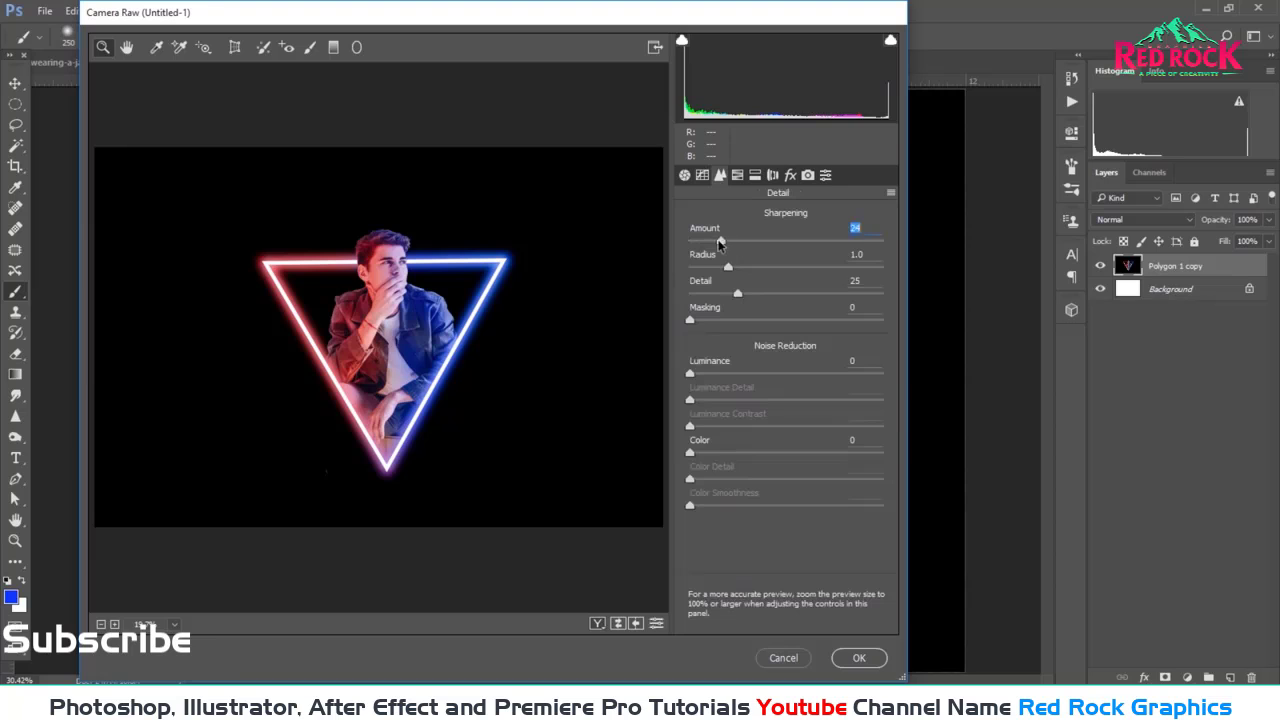
{"action": "left_click", "coordinate": [737, 175]}
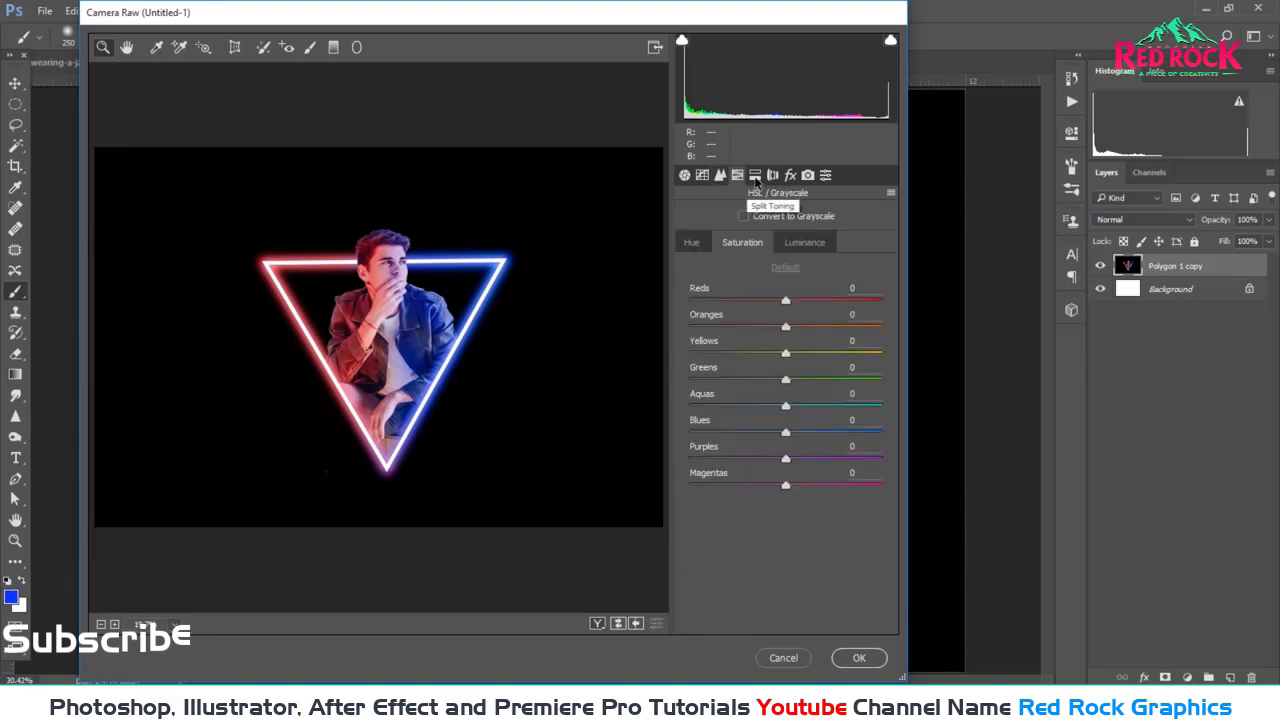
{"action": "left_click", "coordinate": [772, 175]}
{"action": "left_click", "coordinate": [790, 175]}
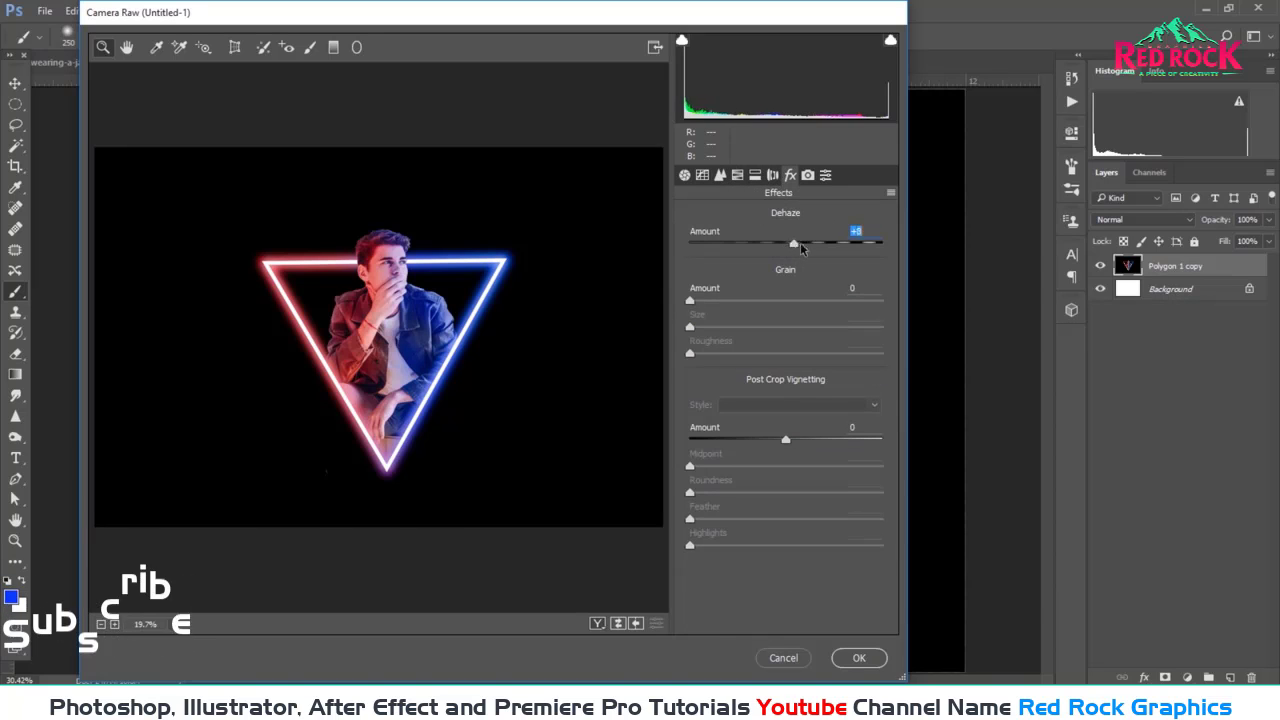
{"action": "left_click_drag", "start_coordinate": [797, 245], "coordinate": [808, 244]}
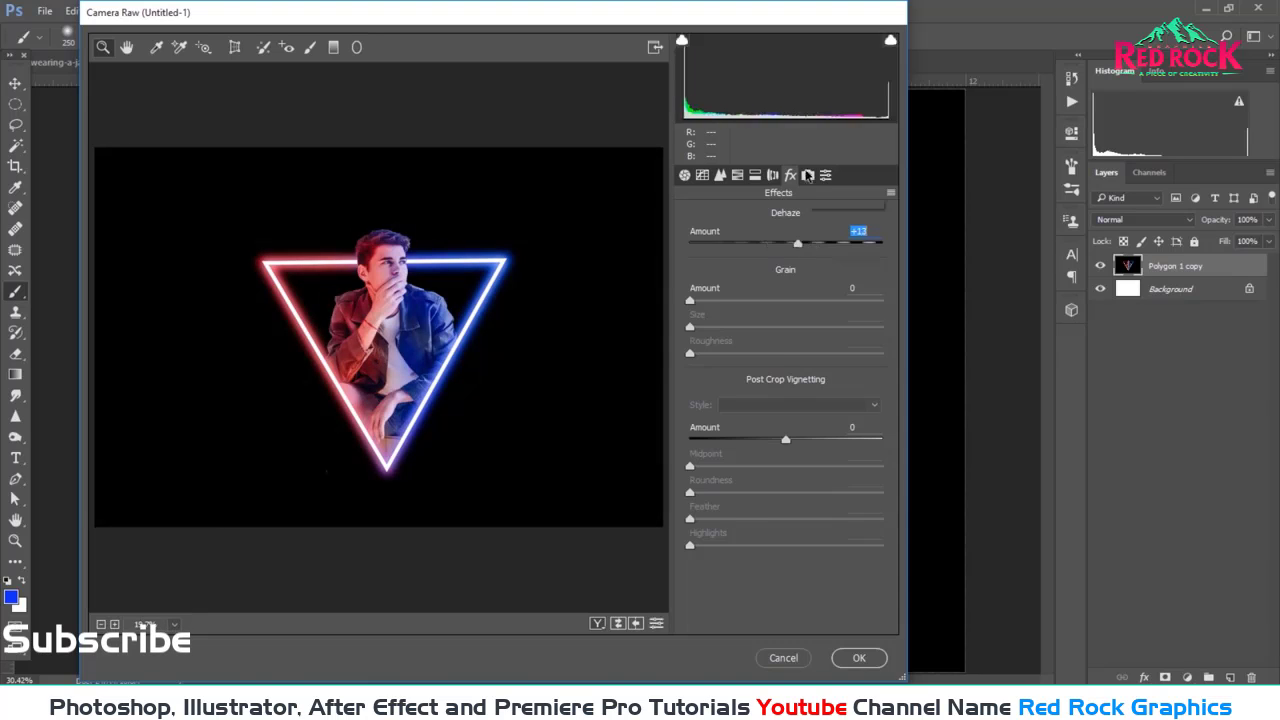
Step: In Camera Calibration, set Red Primary Hue -8, Saturation +12, Green Hue +13, Blue Saturation +13
{"action": "left_click", "coordinate": [807, 175]}
{"action": "left_click_drag", "start_coordinate": [785, 328], "coordinate": [721, 329]}
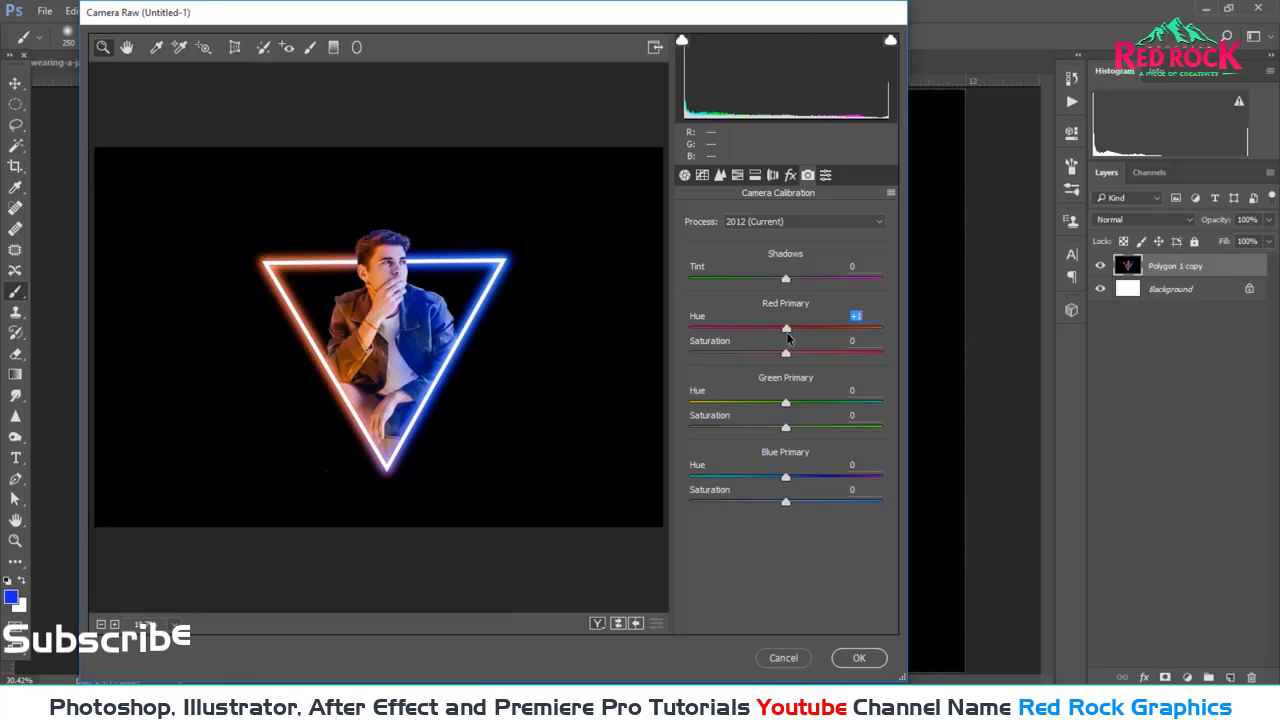
{"action": "left_click_drag", "start_coordinate": [785, 352], "coordinate": [797, 352]}
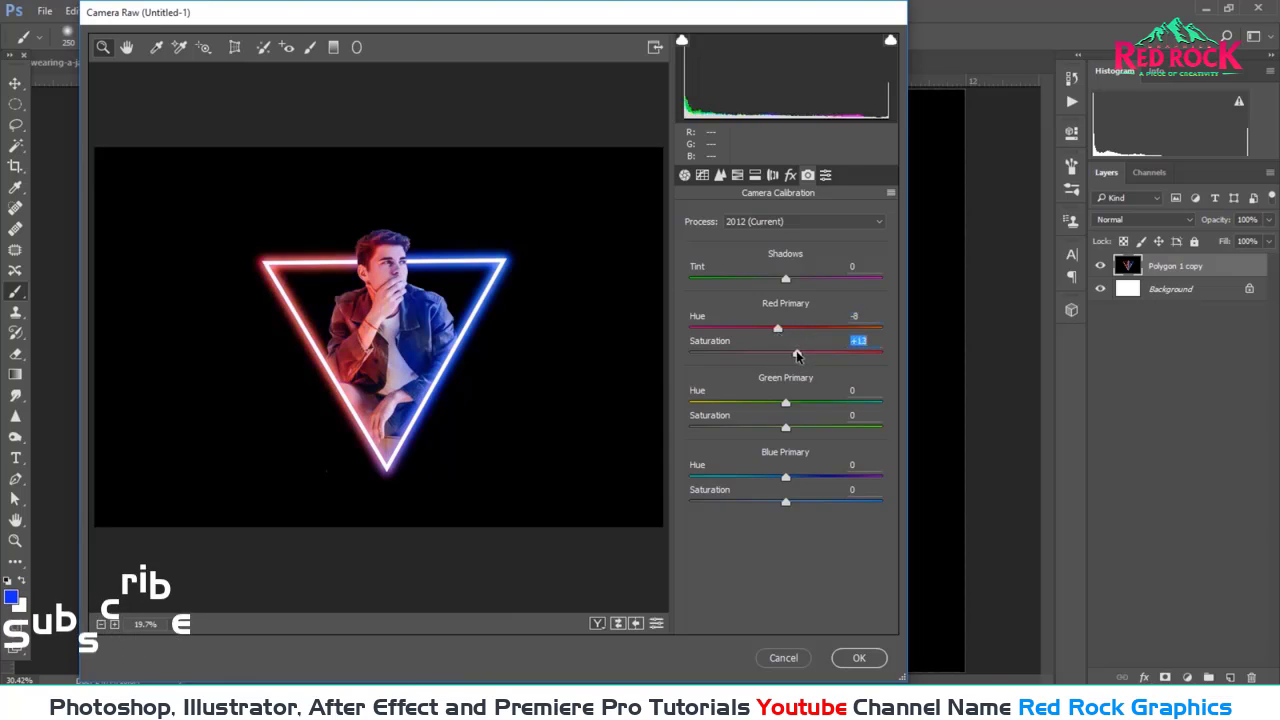
{"action": "mouse_move", "coordinate": [785, 402]}
{"action": "left_mouse_down"}
{"action": "mouse_move", "coordinate": [745, 402]}
{"action": "mouse_move", "coordinate": [846, 402]}
{"action": "mouse_move", "coordinate": [758, 403]}
{"action": "mouse_move", "coordinate": [798, 403]}
{"action": "left_mouse_up"}
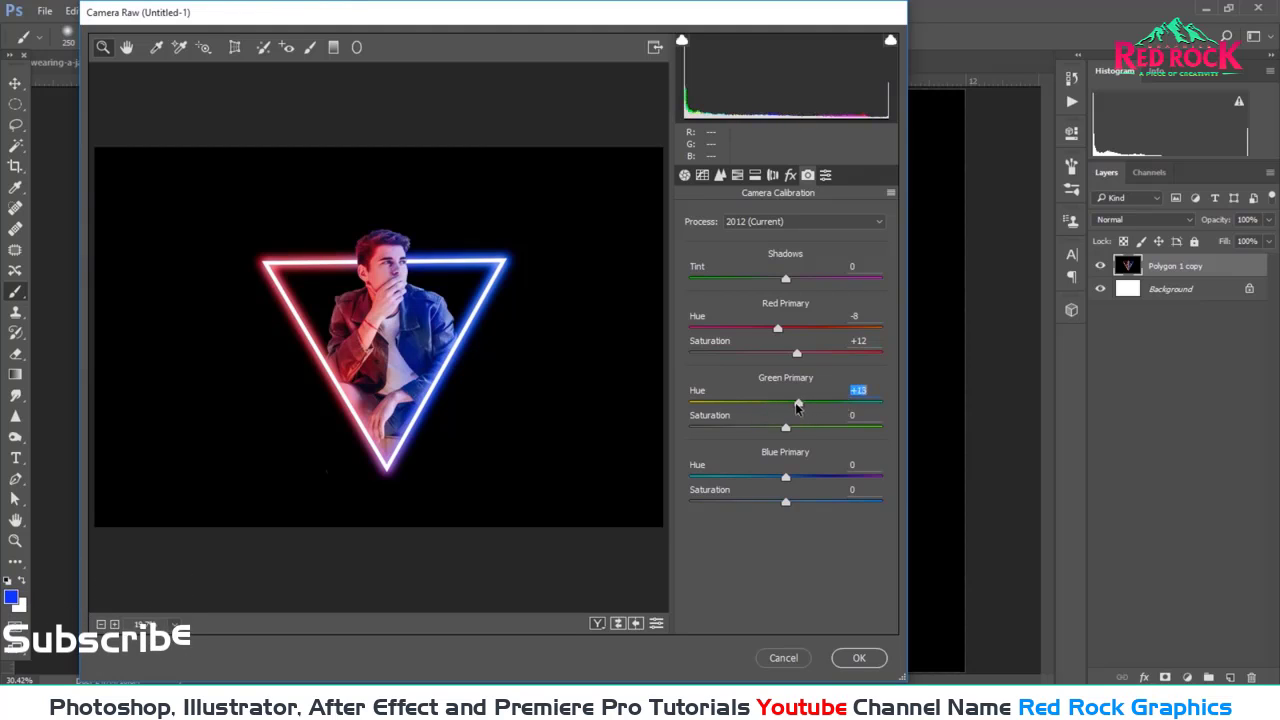
{"action": "mouse_move", "coordinate": [786, 478]}
{"action": "left_mouse_down"}
{"action": "mouse_move", "coordinate": [806, 479]}
{"action": "mouse_move", "coordinate": [786, 479]}
{"action": "mouse_move", "coordinate": [798, 502]}
{"action": "mouse_move", "coordinate": [782, 478]}
{"action": "left_mouse_up"}
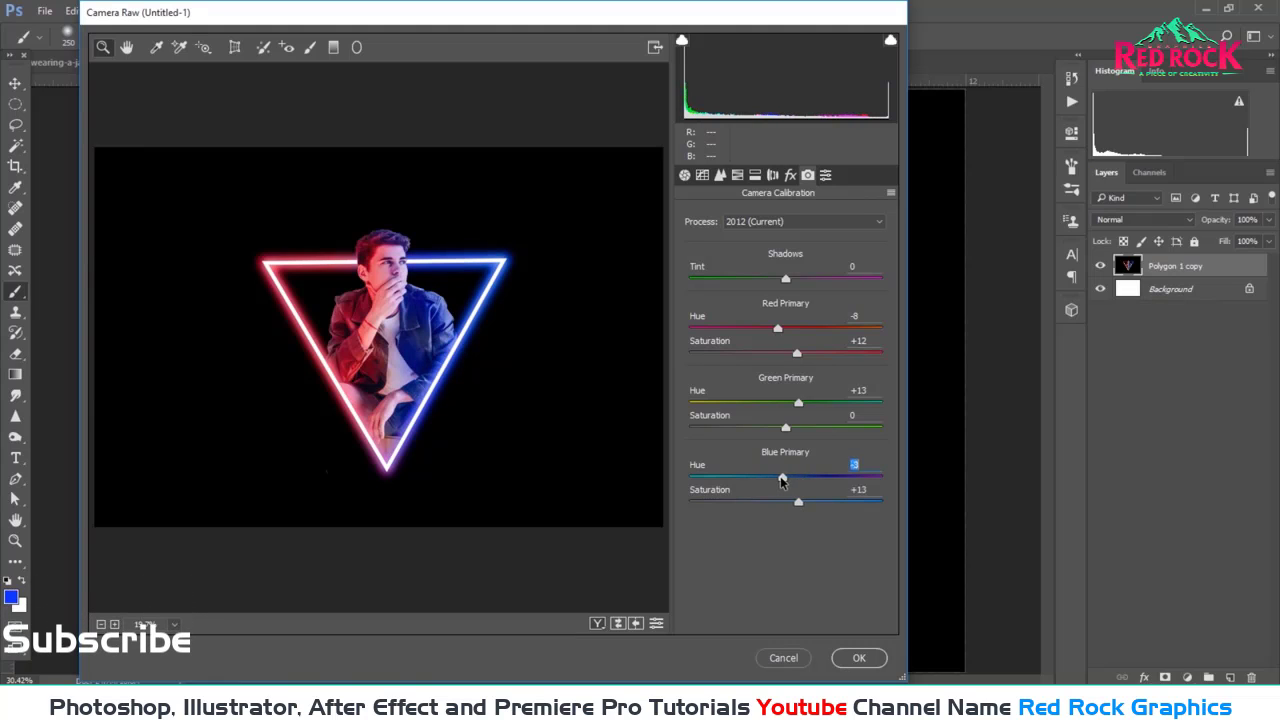
Step: Confirm the Camera Raw grade, with Blue Primary Hue at -3, onto the neon triangle portrait
{"action": "left_click", "coordinate": [858, 657]}
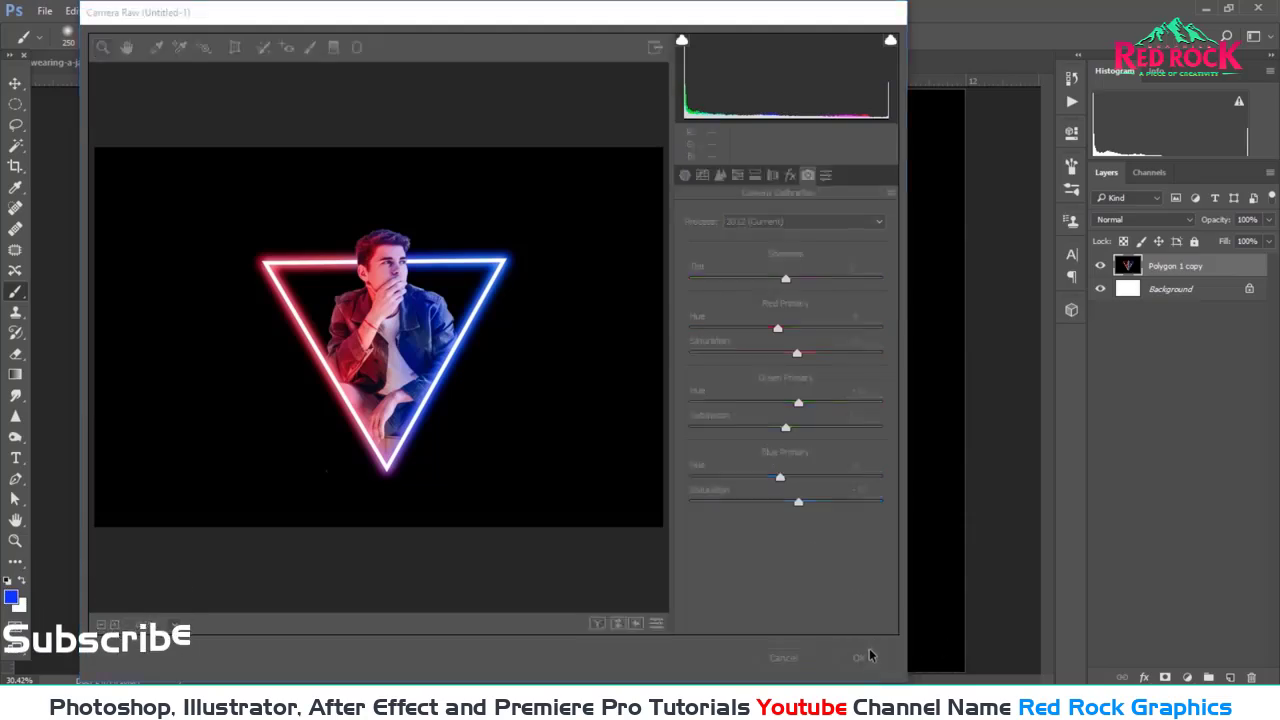